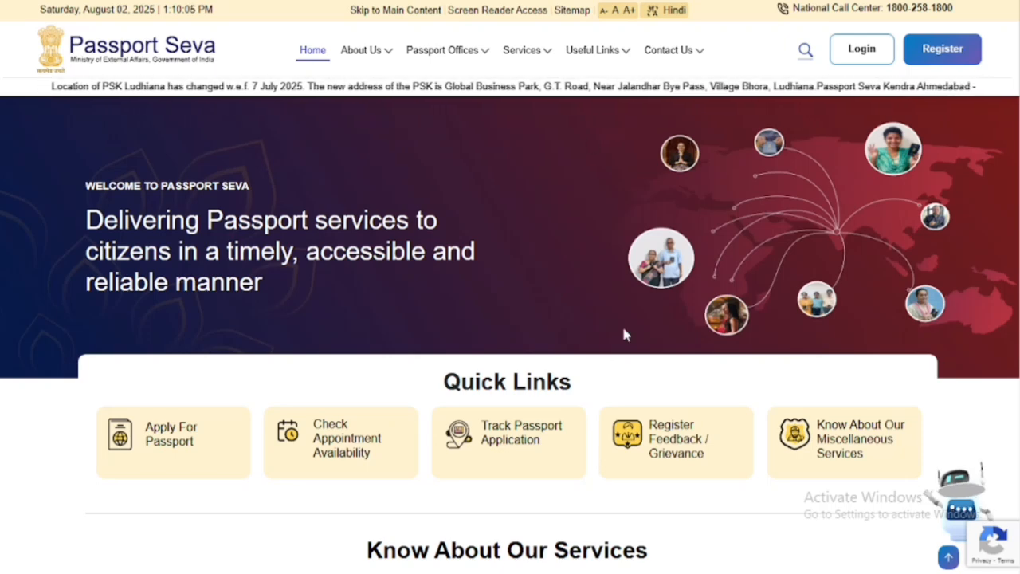
Open the Passport Seva sign-in page and enter the Login ID.
click(922, 55)
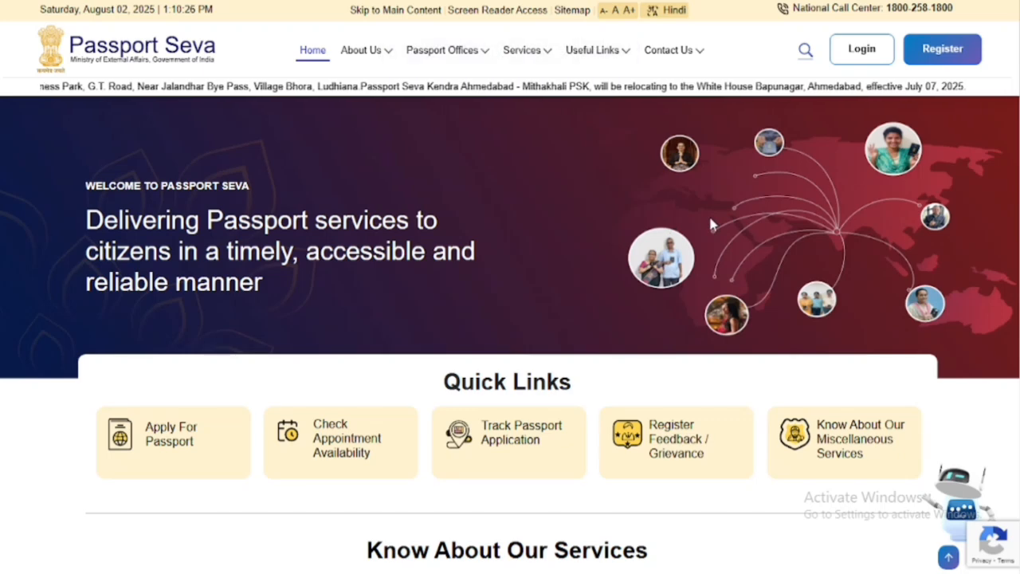
click(854, 56)
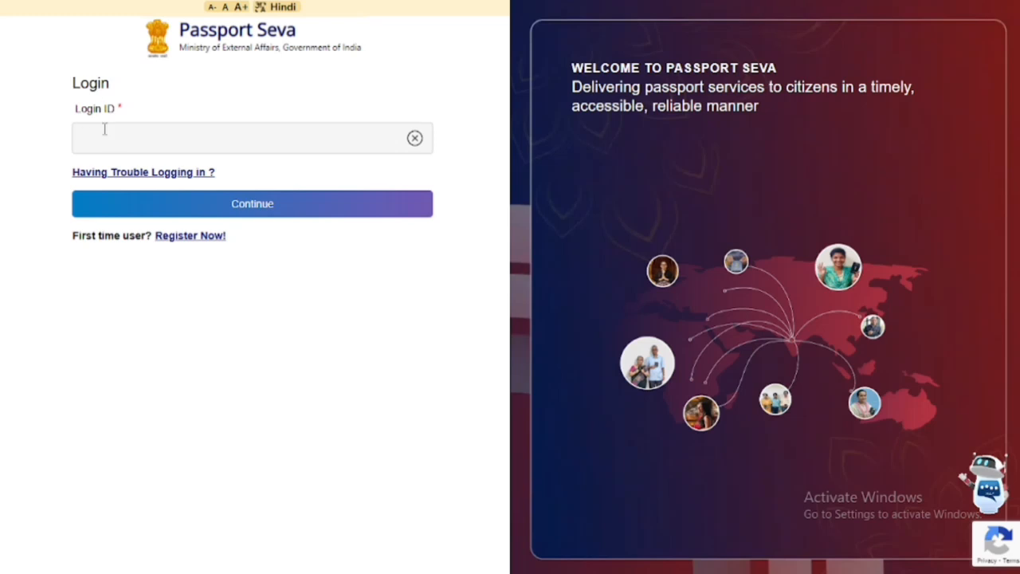
click(191, 147)
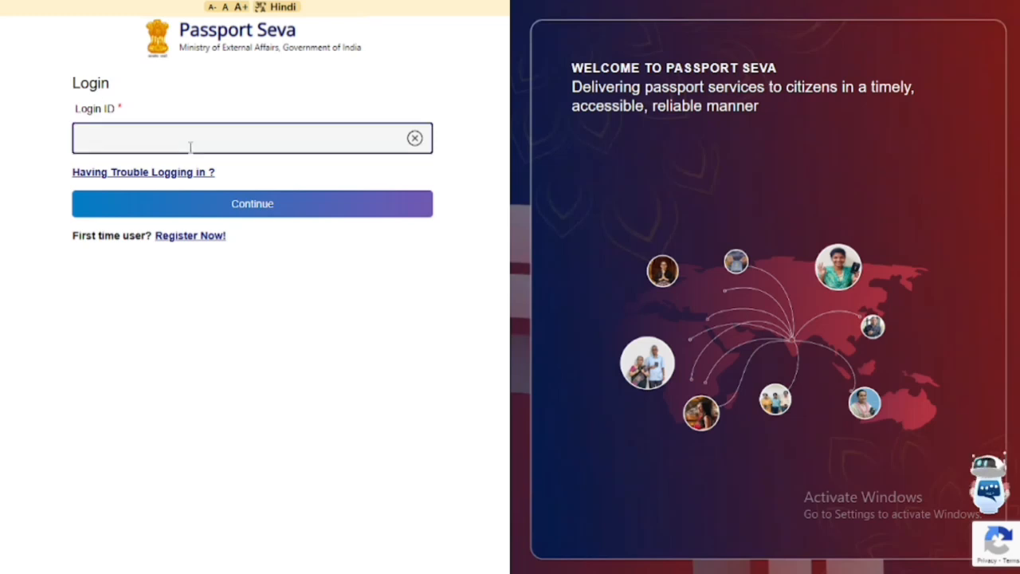
text(T)
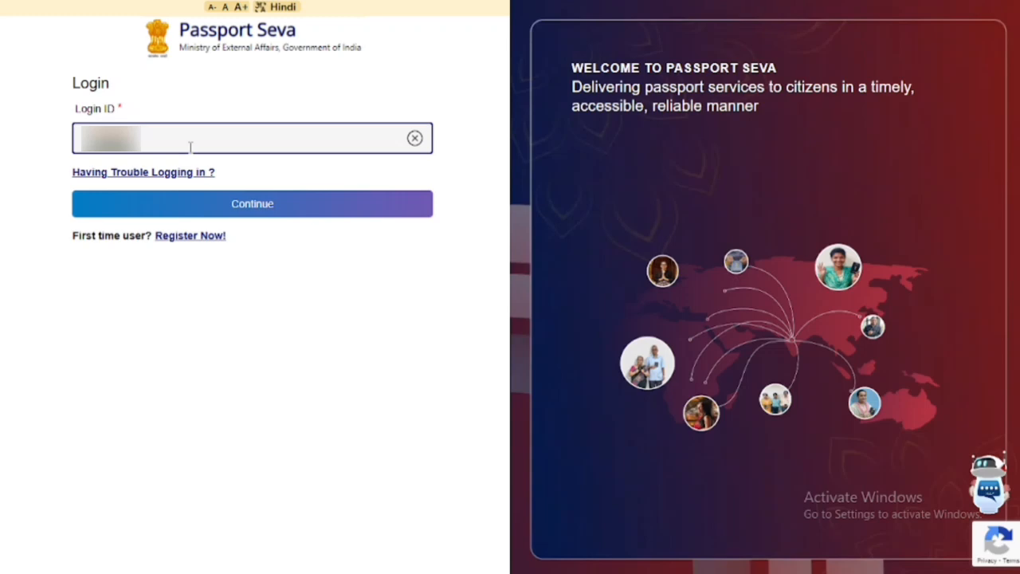
click(260, 210)
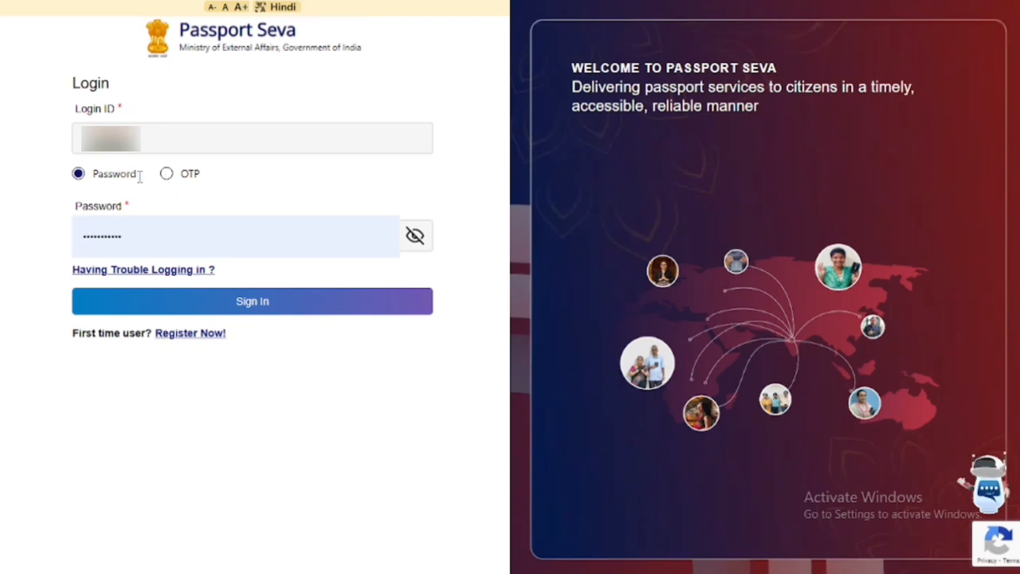
Sign in with a one-time code and decline the browser's password update offer.
click(165, 173)
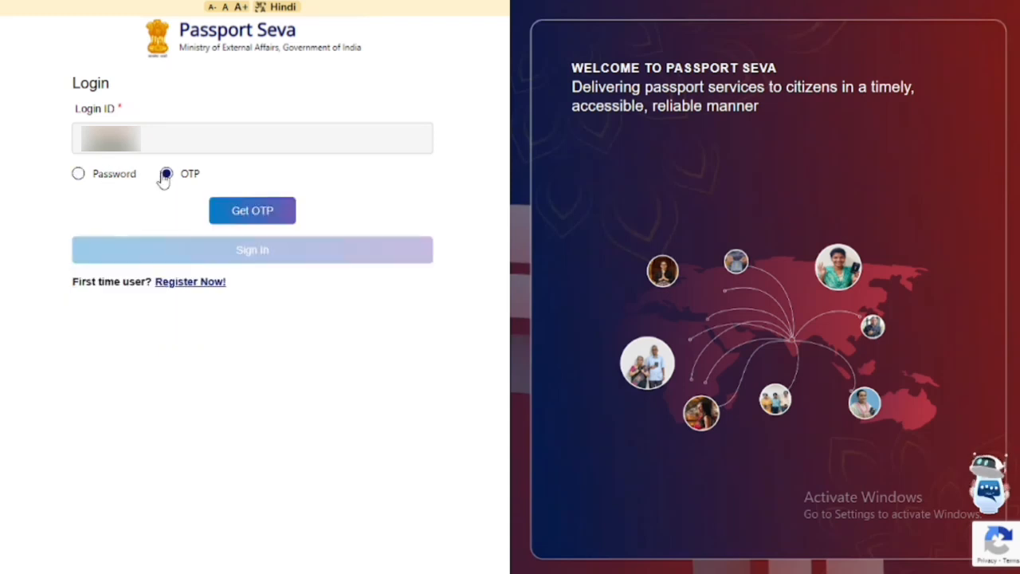
click(233, 214)
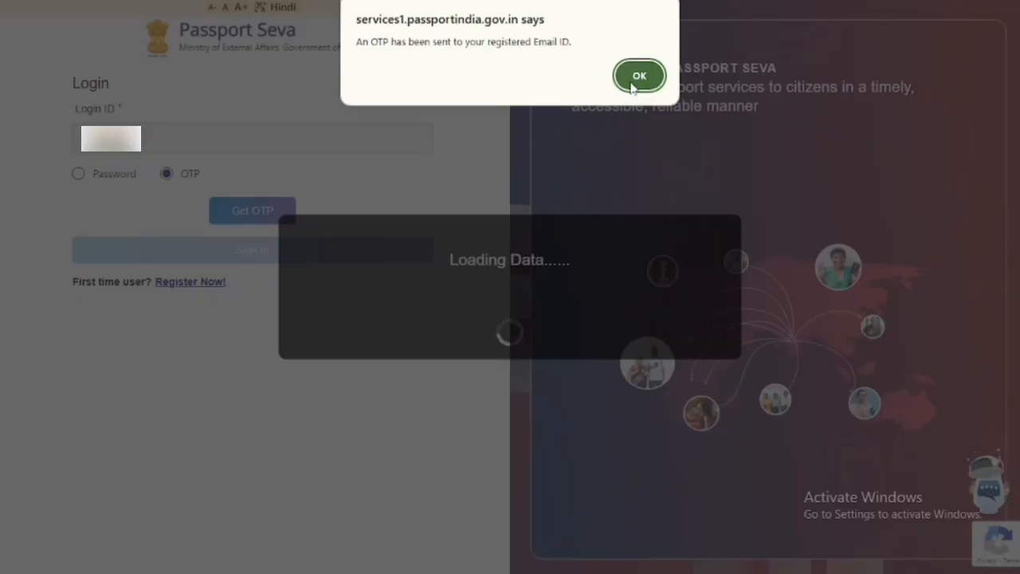
click(638, 76)
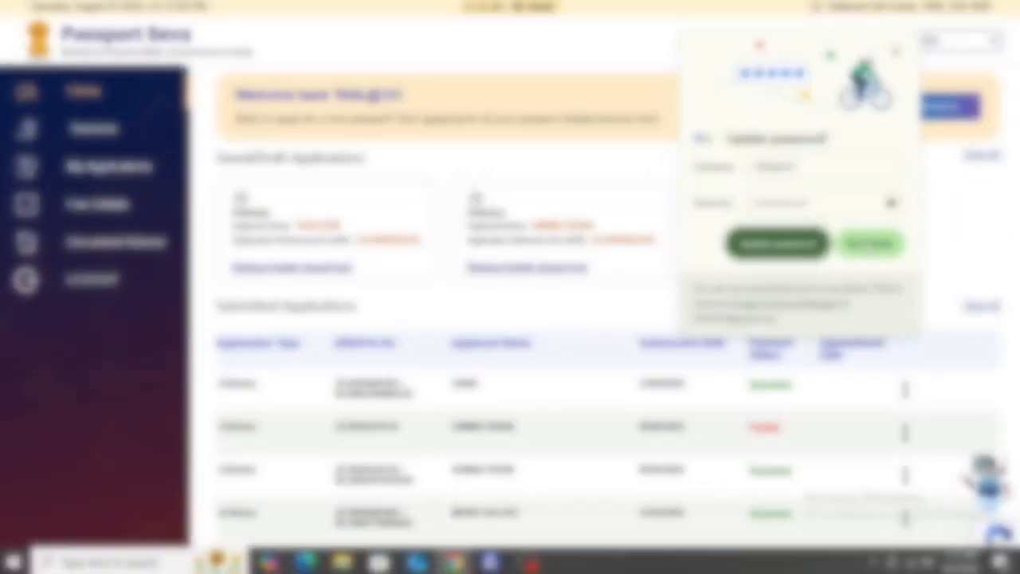
click(869, 244)
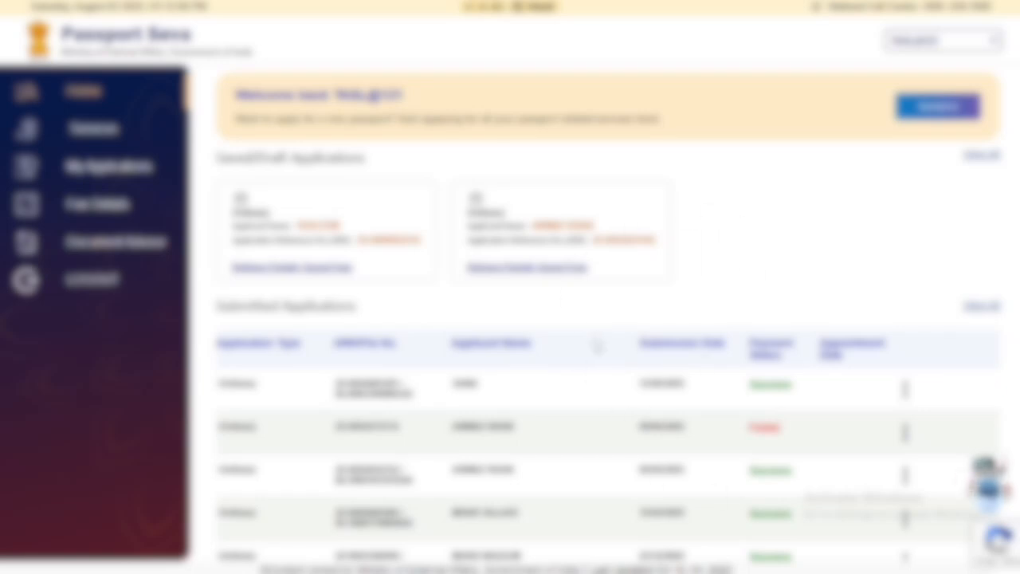
Start a Fresh Passport/Re-Issue application, skipping old passport details, with Bareilly as passport office.
click(109, 142)
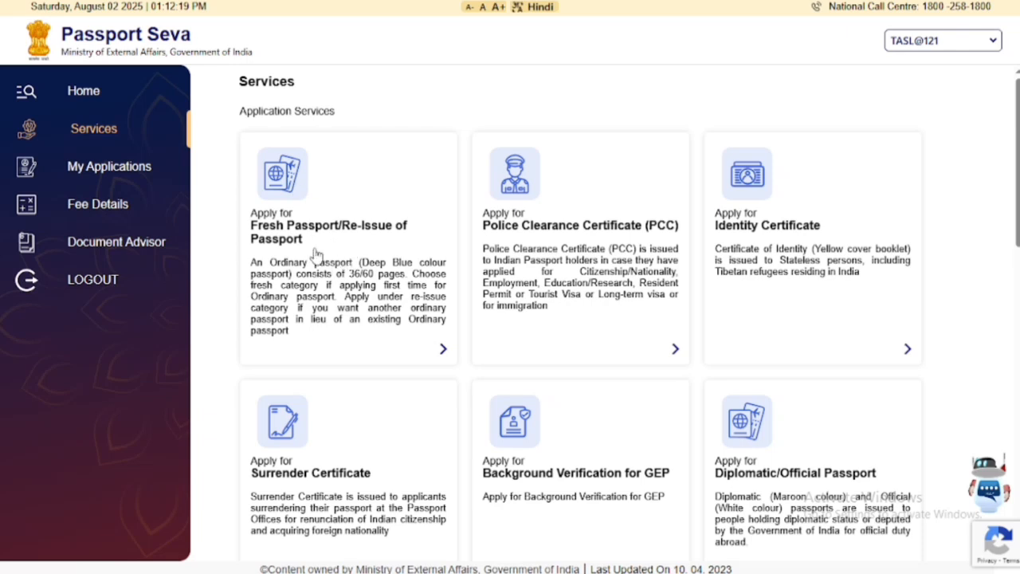
click(301, 199)
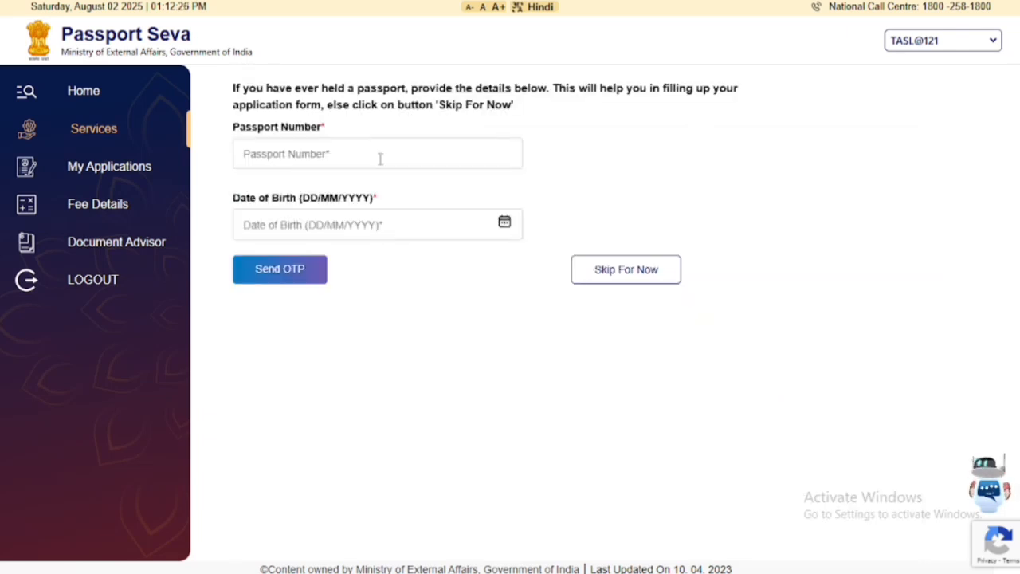
click(640, 276)
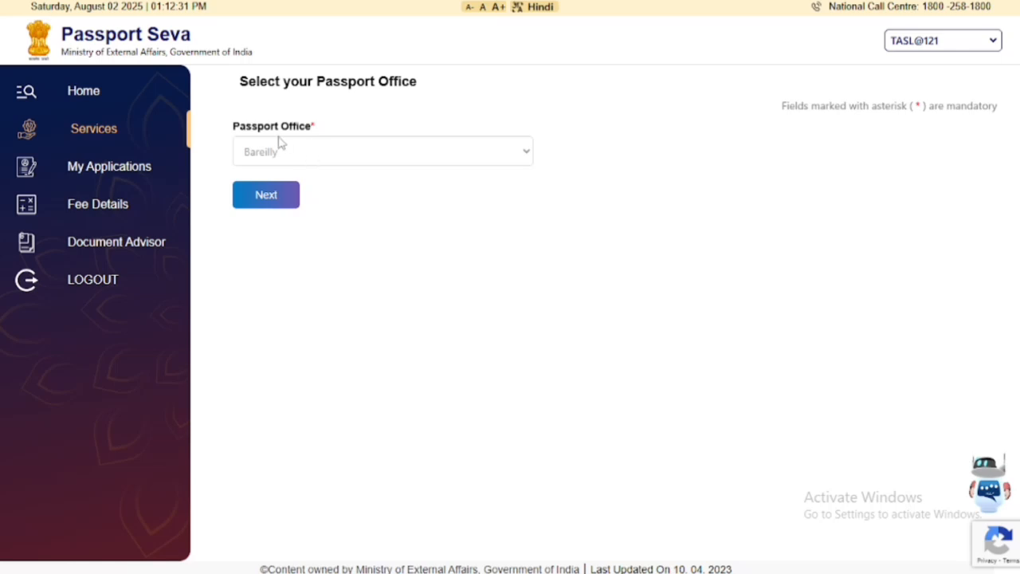
click(263, 196)
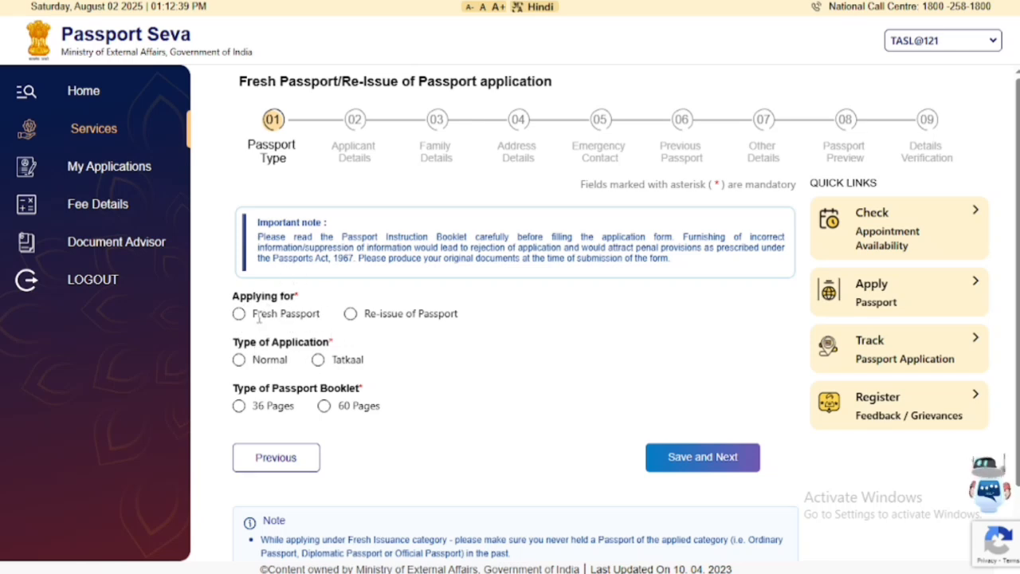
Choose Re-issue for validity expiring within 3 years, Normal, 36-page booklet, and save.
click(351, 314)
scroll(353, 319, down, 2)
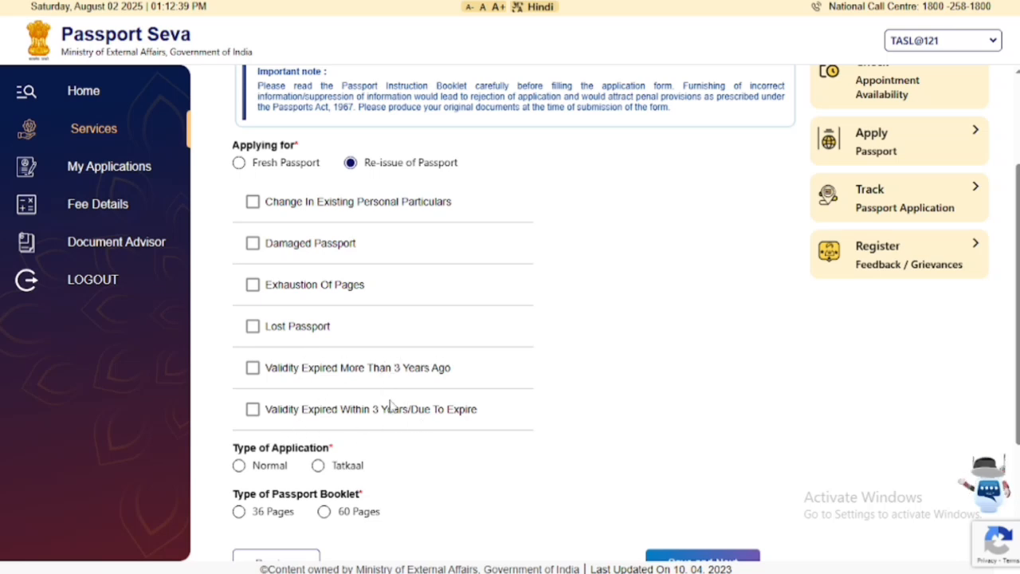
click(253, 411)
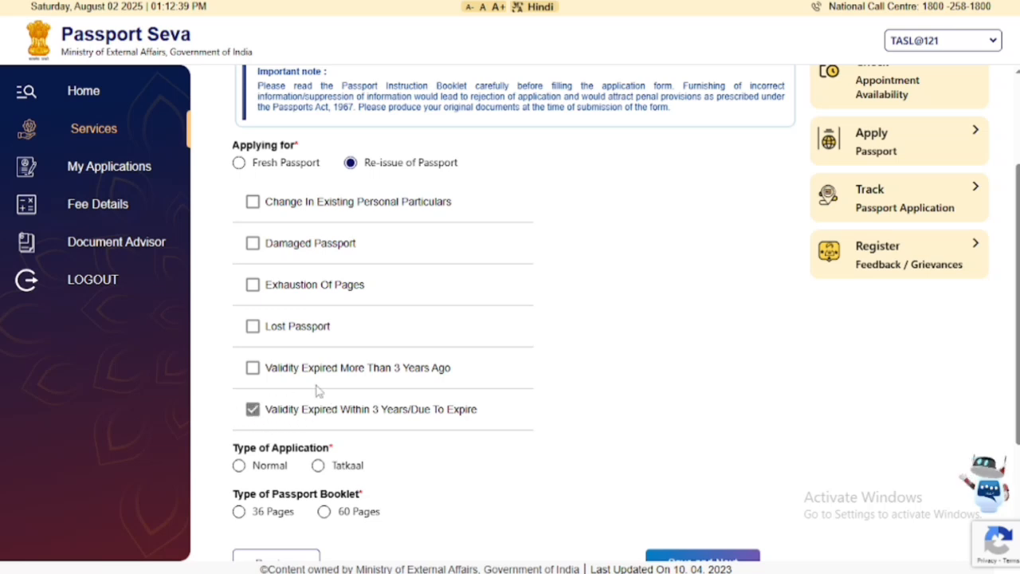
scroll(335, 382, down, 2)
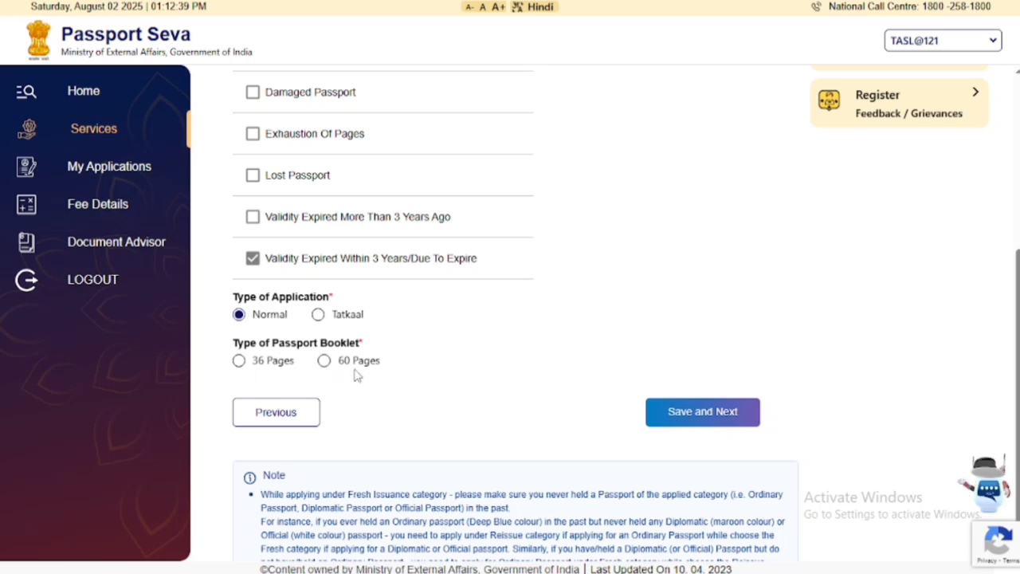
click(239, 361)
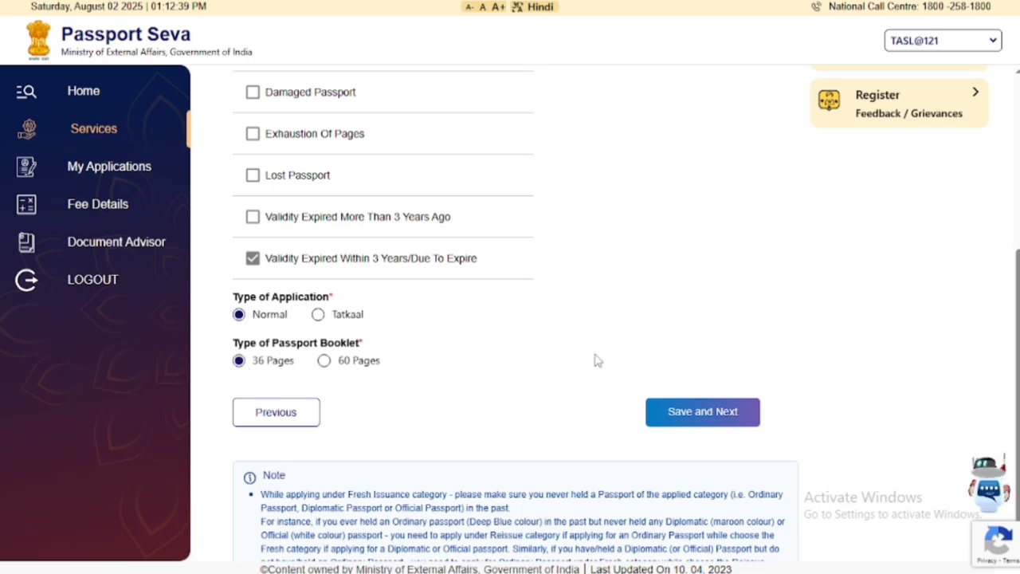
click(673, 421)
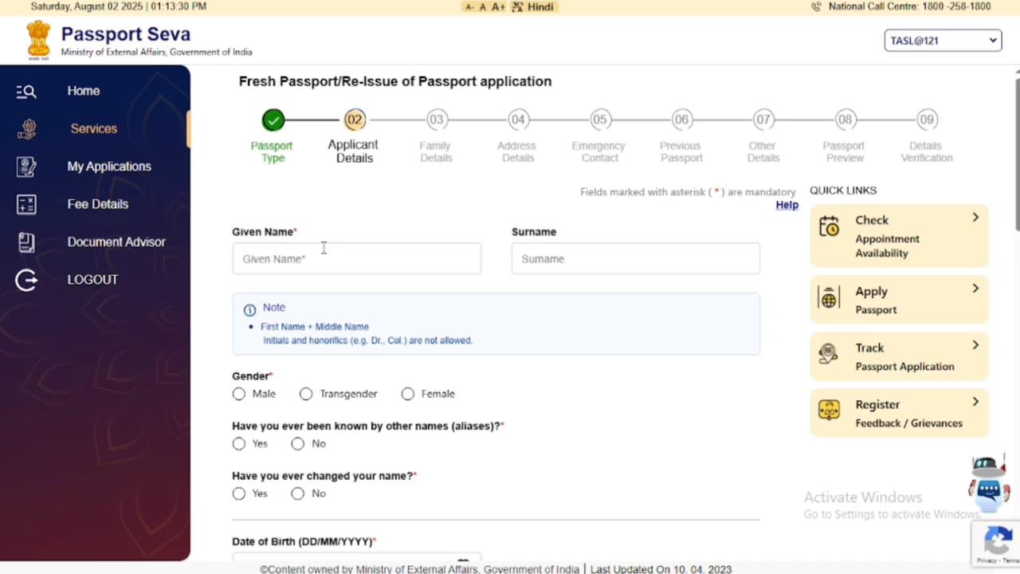
Enter the applicant's given name, select Male, and answer No to aliases and name change.
scroll(324, 248, down, 2)
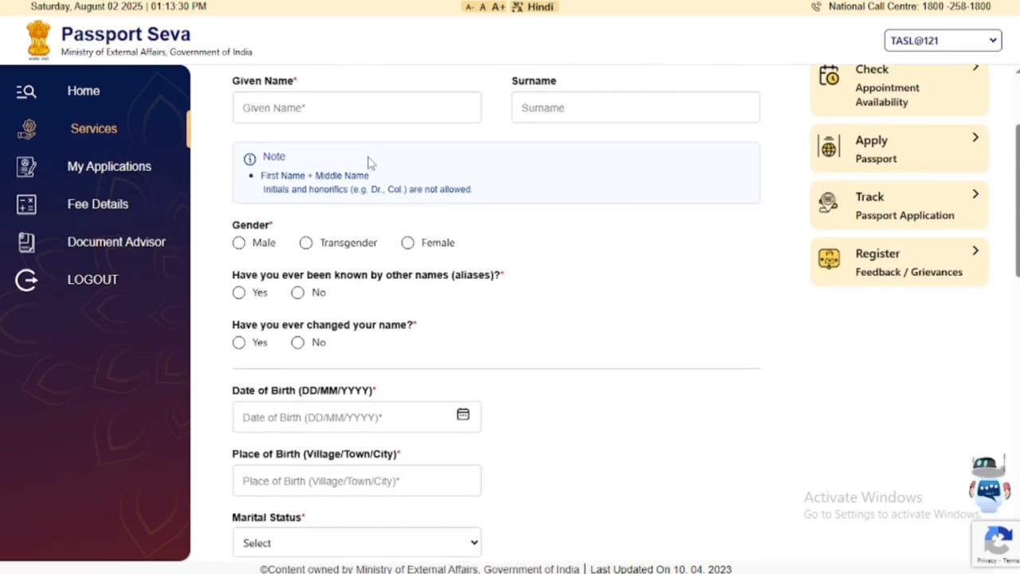
click(302, 115)
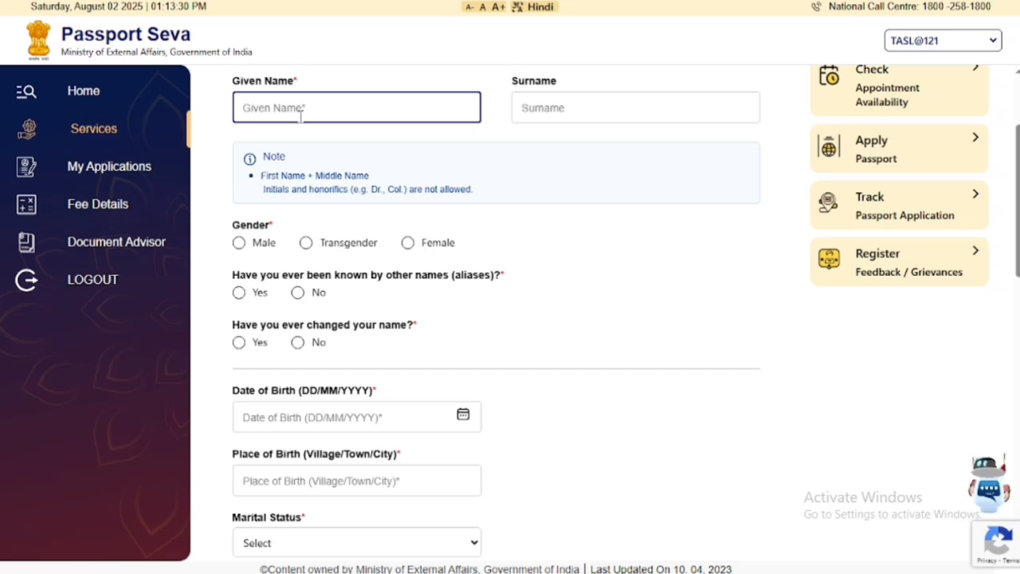
text(MIST)
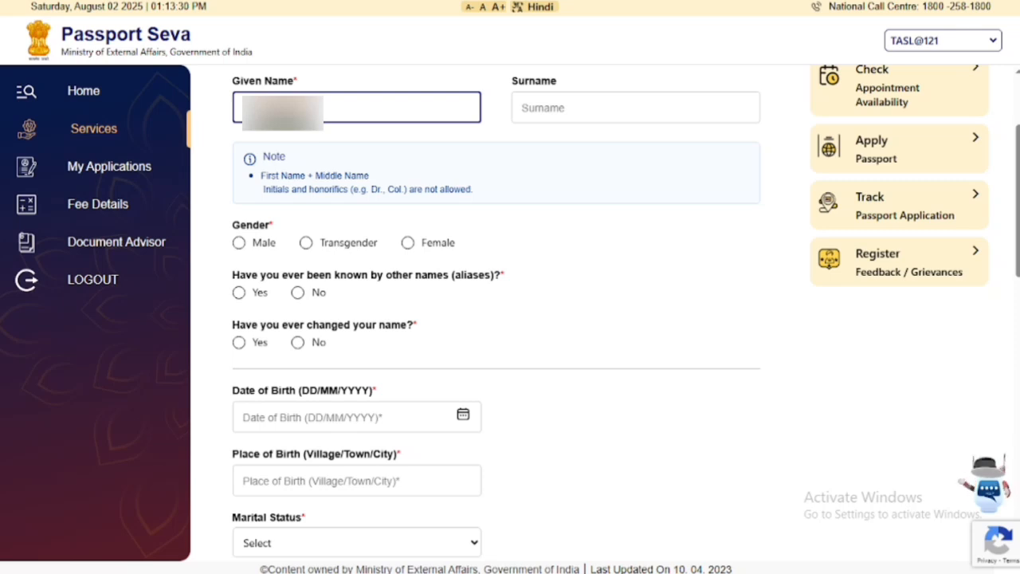
click(571, 116)
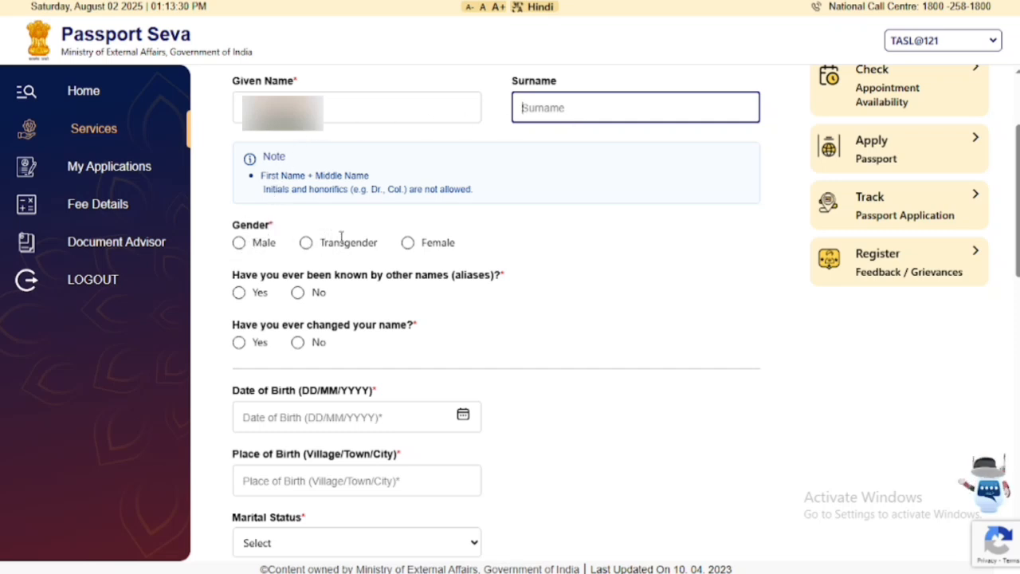
click(241, 247)
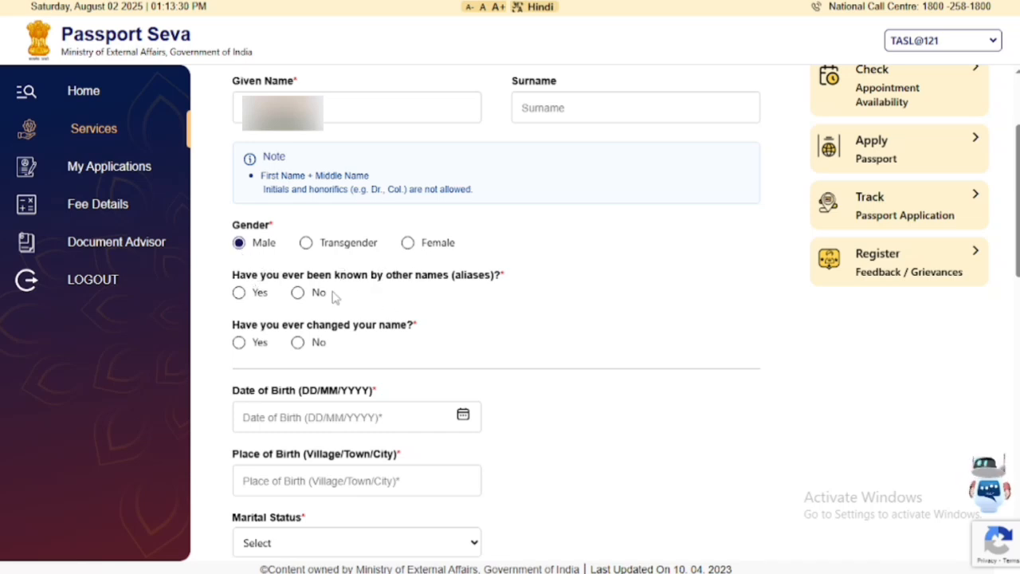
click(296, 295)
click(296, 343)
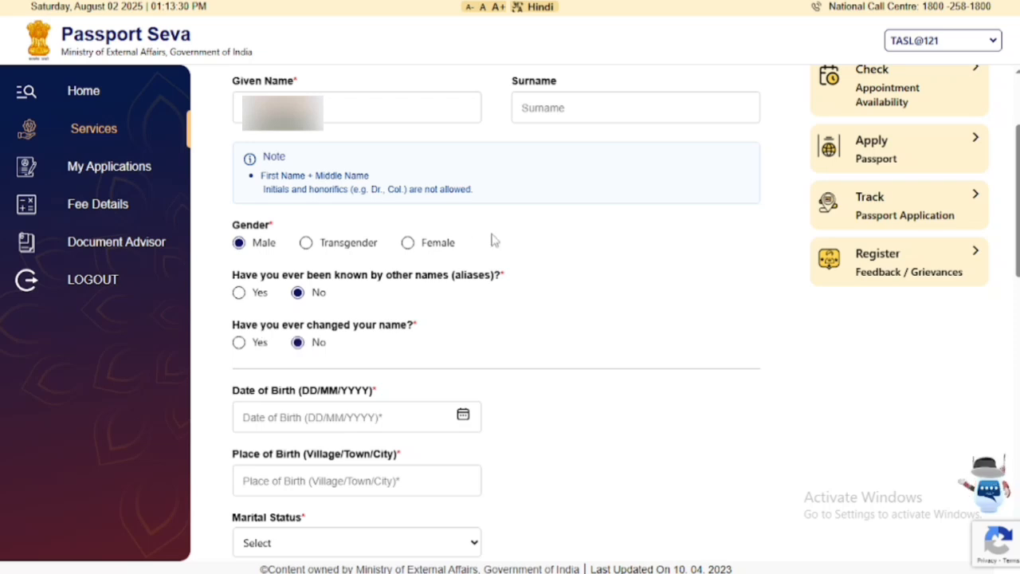
scroll(474, 238, down, 4)
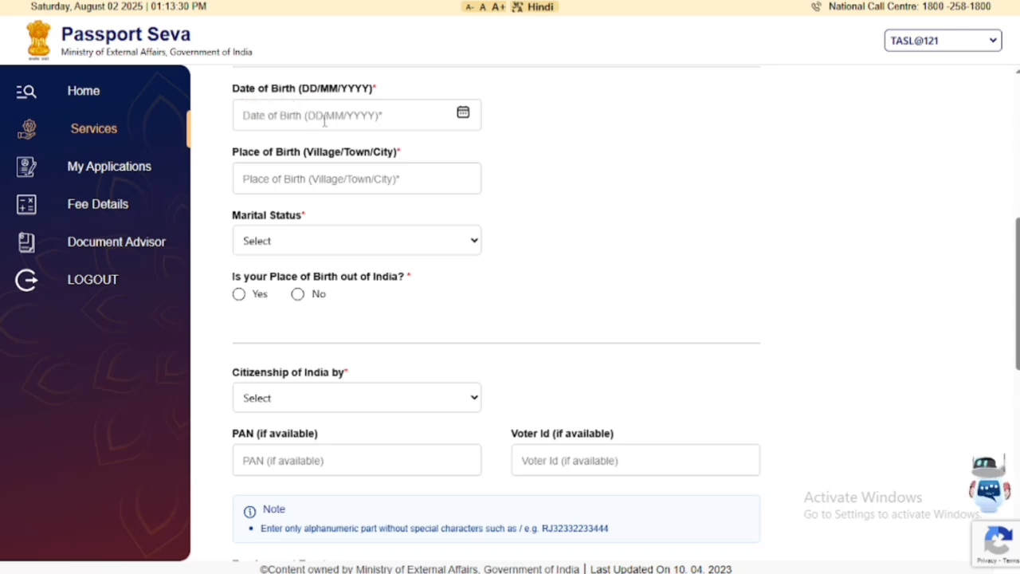
click(462, 113)
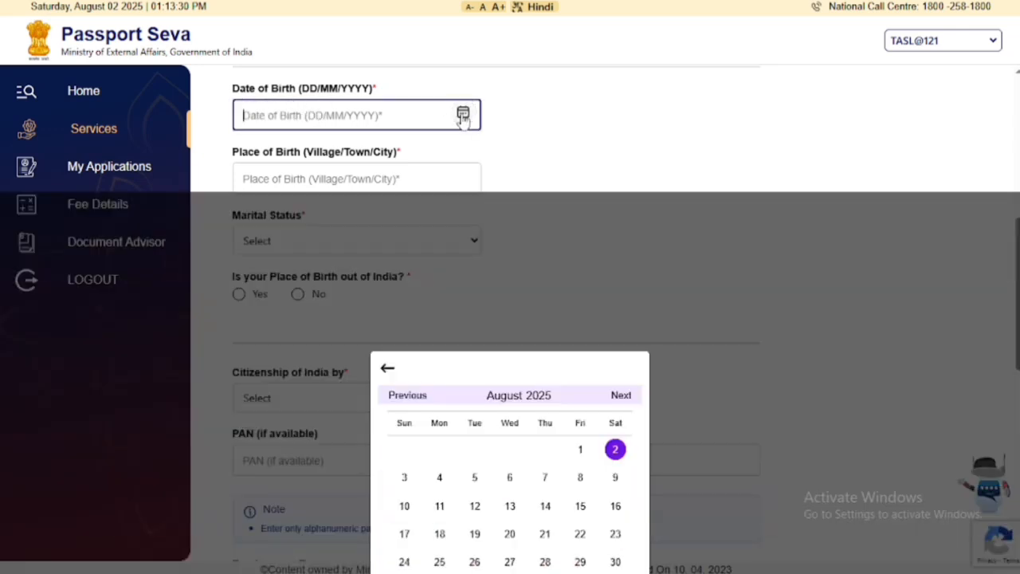
click(418, 202)
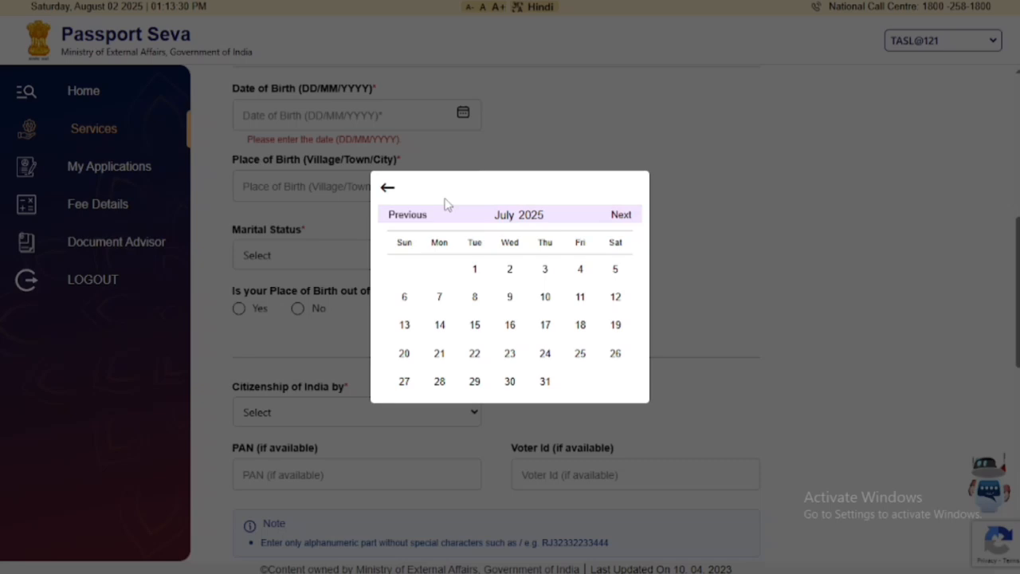
click(520, 217)
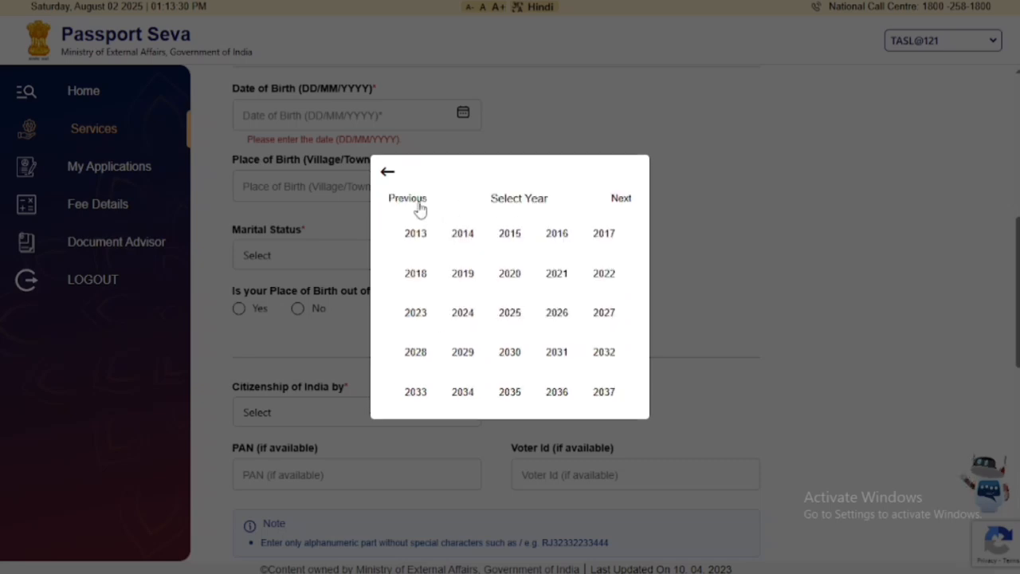
click(420, 207)
click(550, 313)
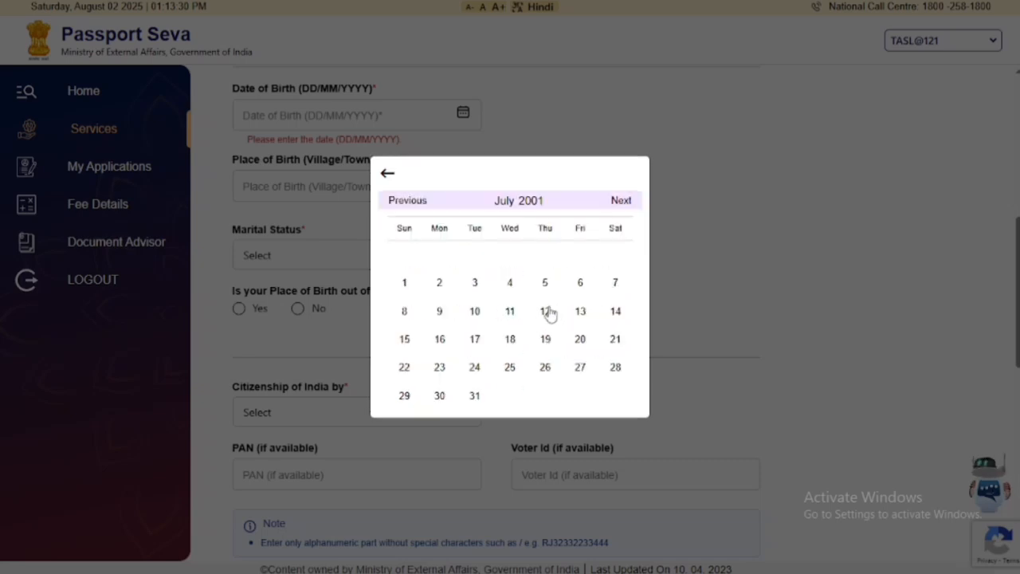
click(406, 313)
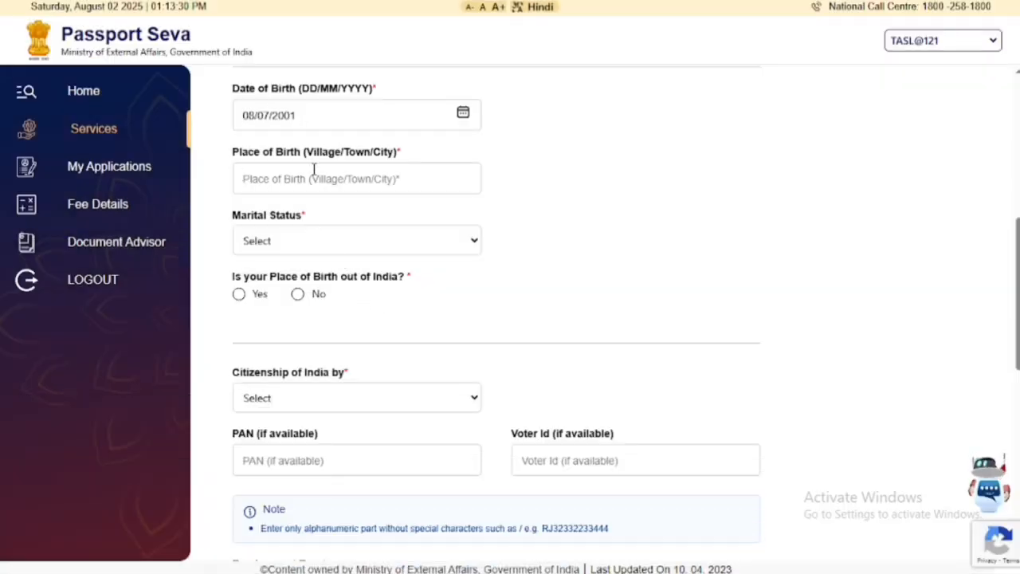
Enter the place of birth, set marital status Single, and answer birth outside India No.
scroll(567, 164, down, 1)
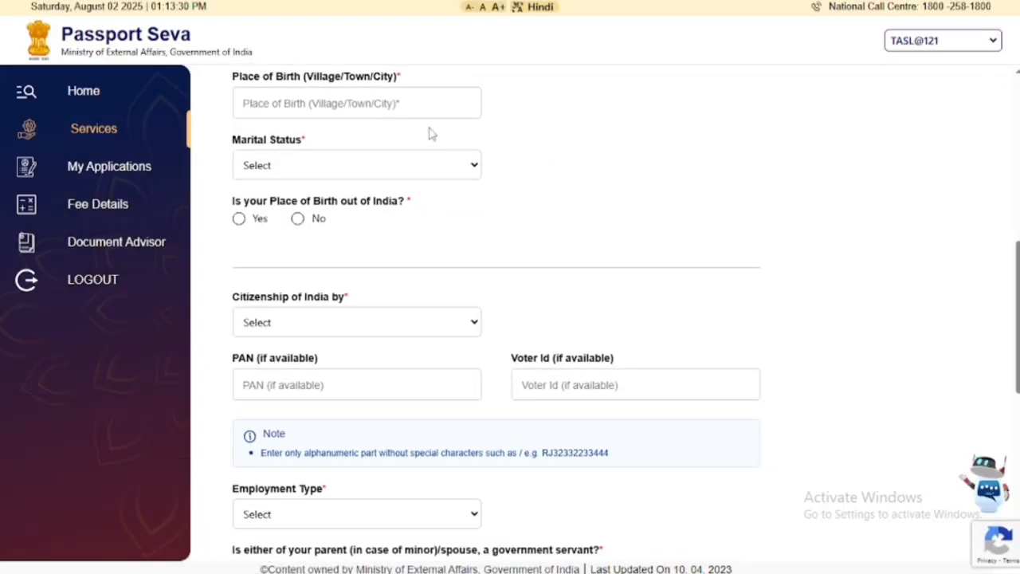
click(276, 100)
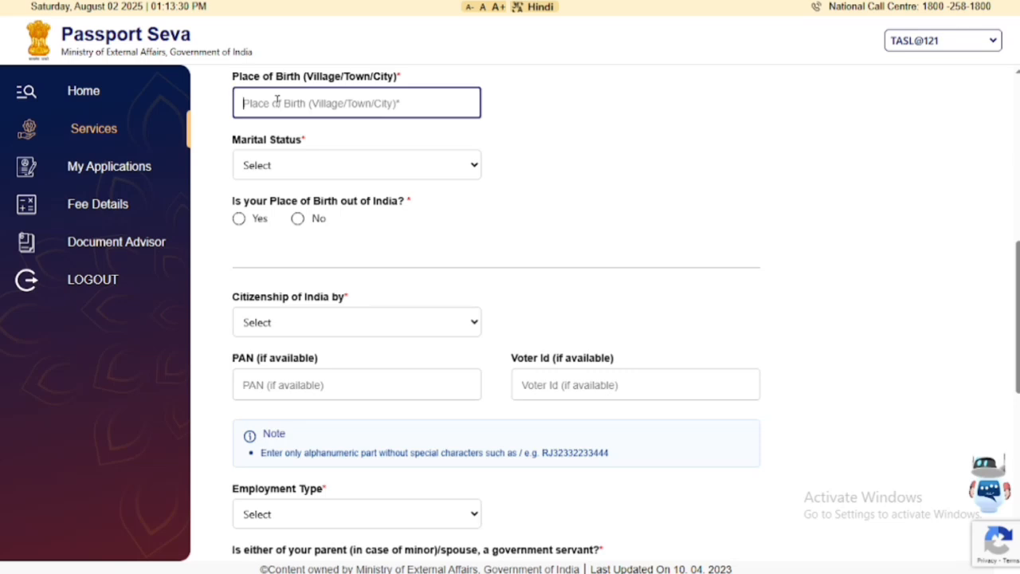
text(BHI)
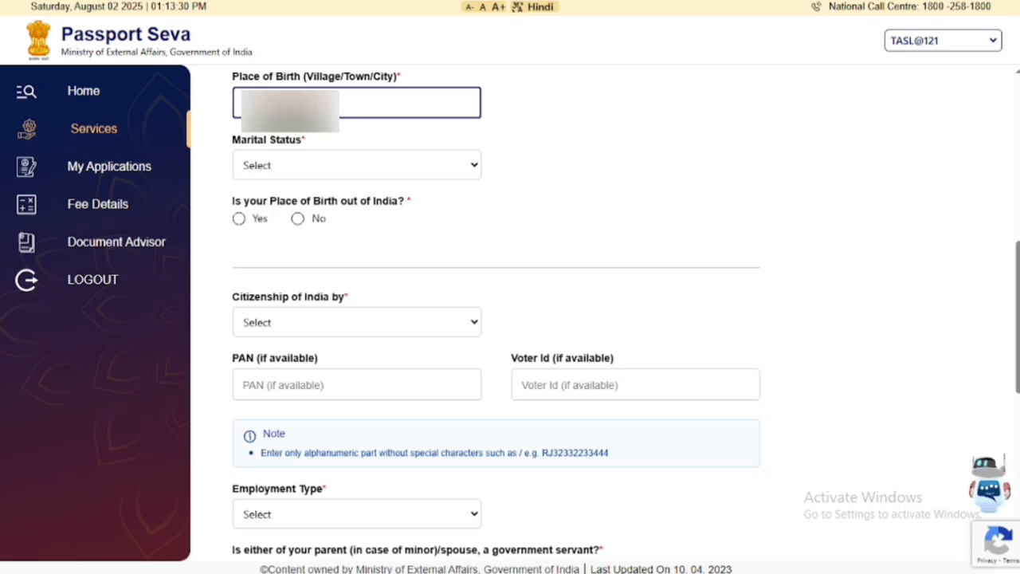
click(274, 169)
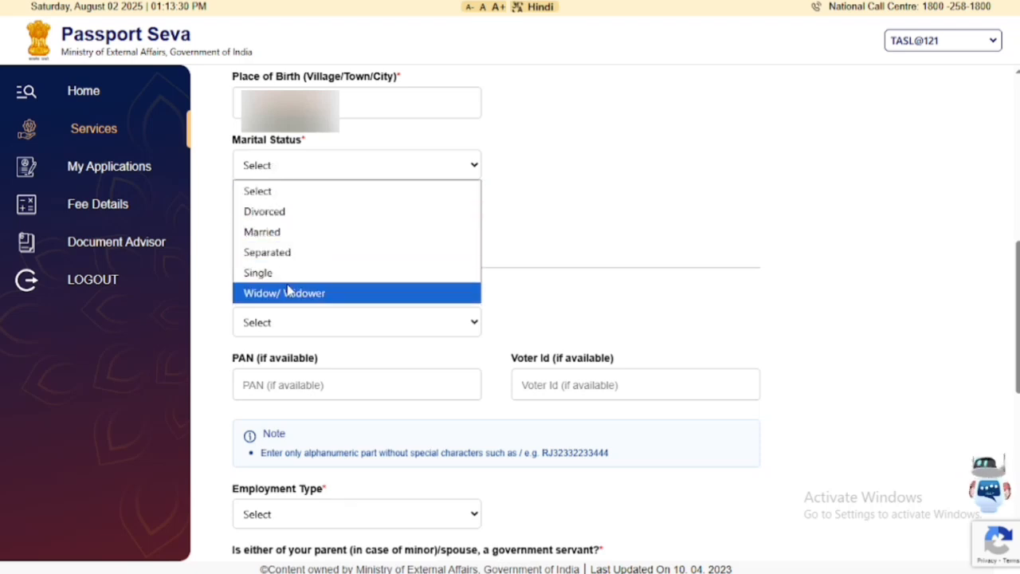
key(Escape)
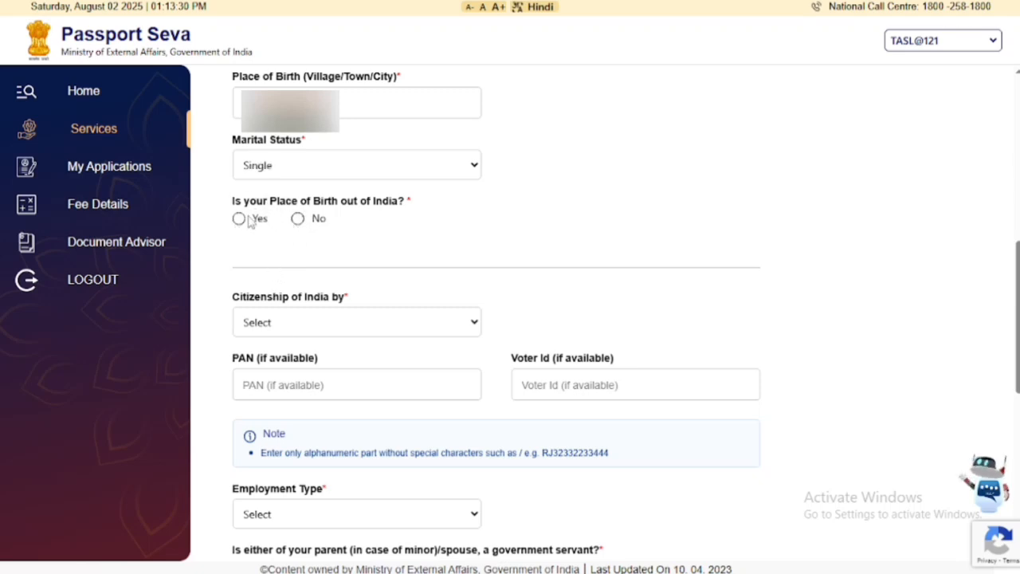
click(298, 221)
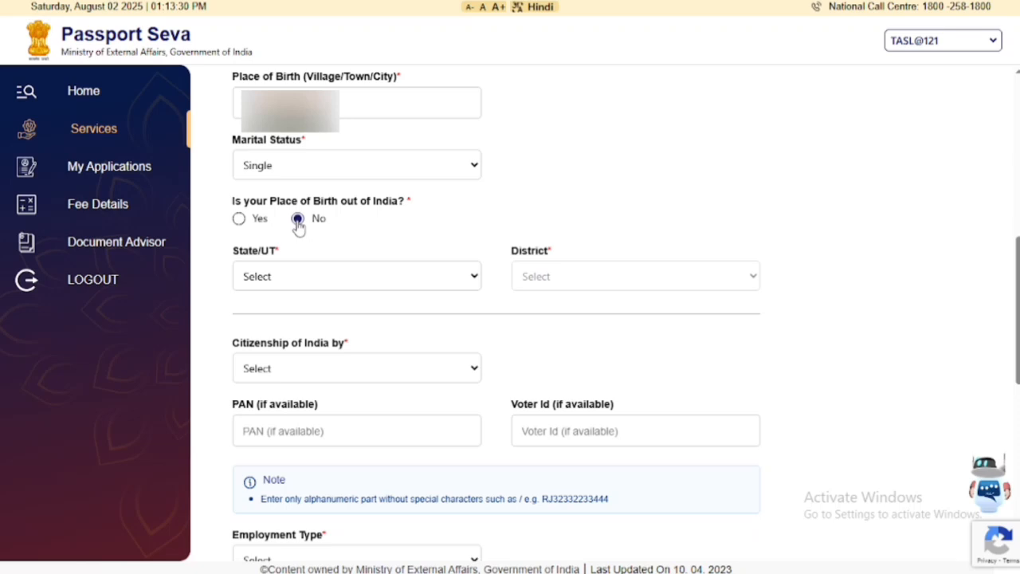
Set the birth state to Uttar Pradesh and district to Bareilly.
click(311, 278)
scroll(299, 152, down, 5)
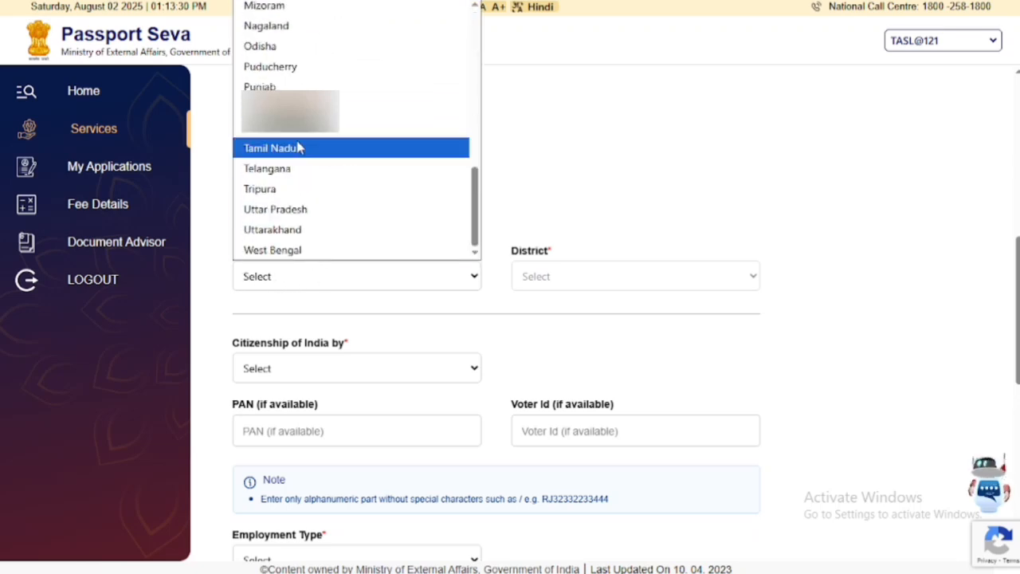
click(285, 210)
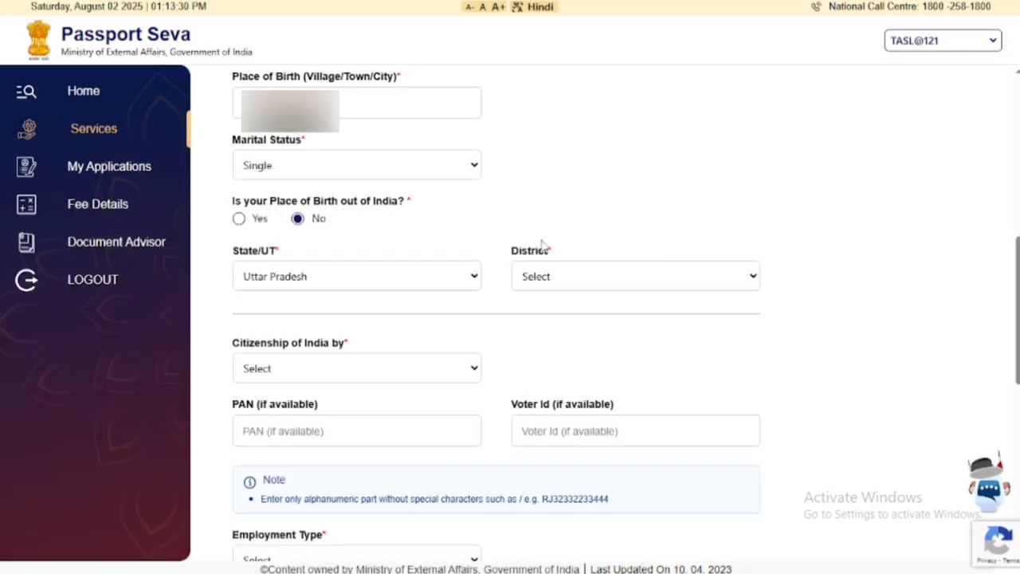
click(566, 285)
scroll(569, 219, down, 3)
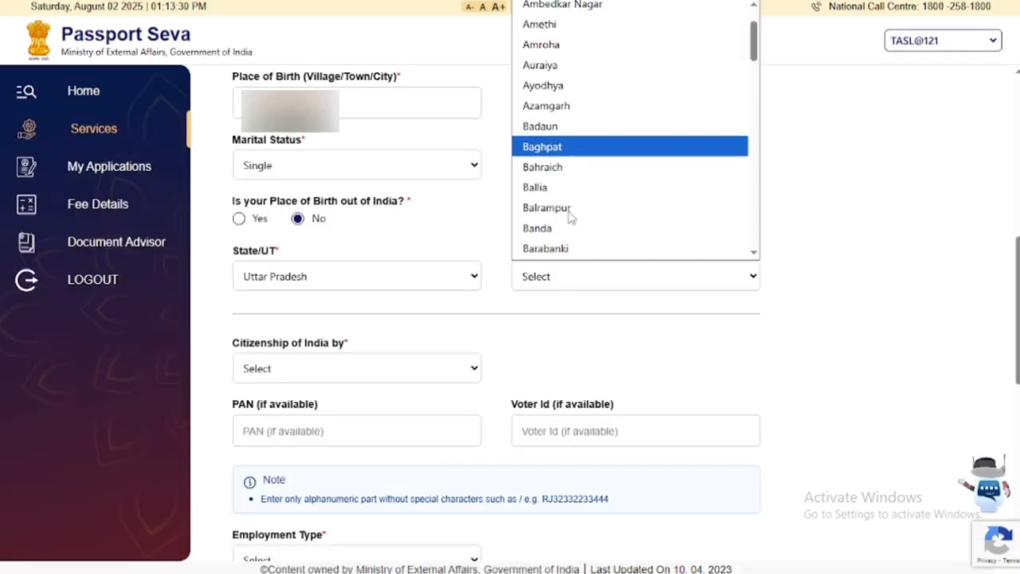
click(540, 181)
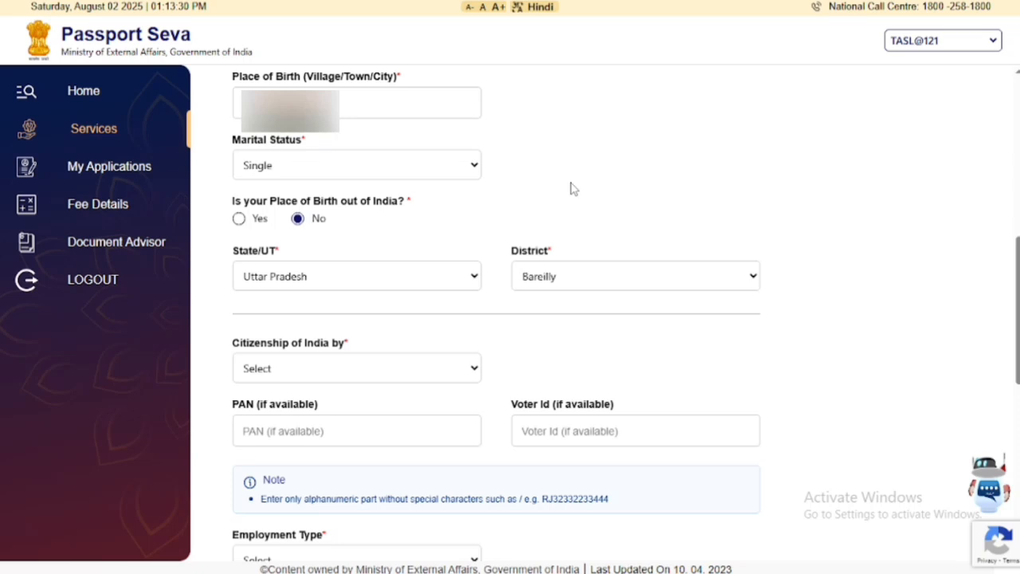
scroll(570, 188, down, 2)
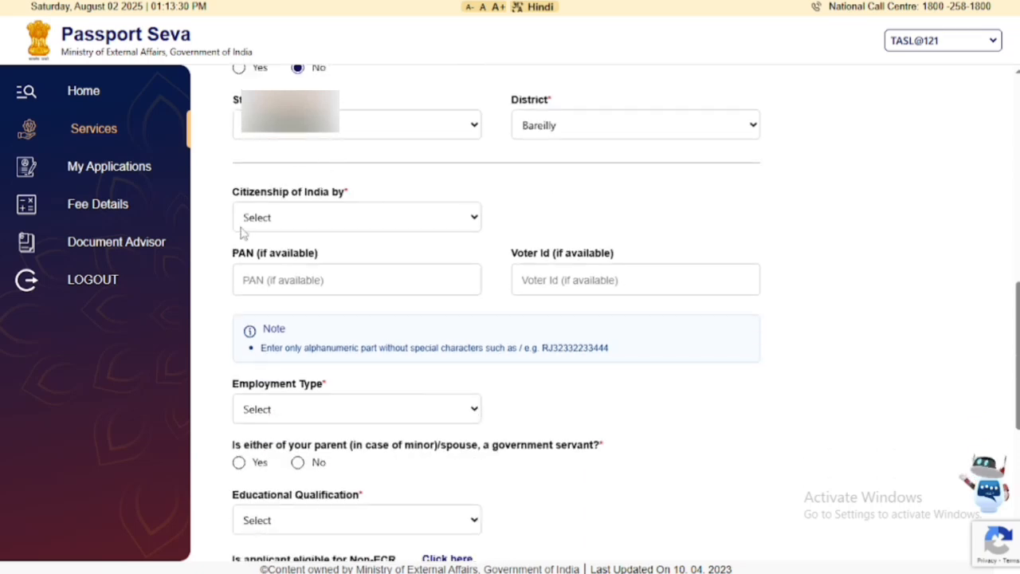
Set citizenship of India to by Birth and enter the applicant's PAN number.
click(369, 228)
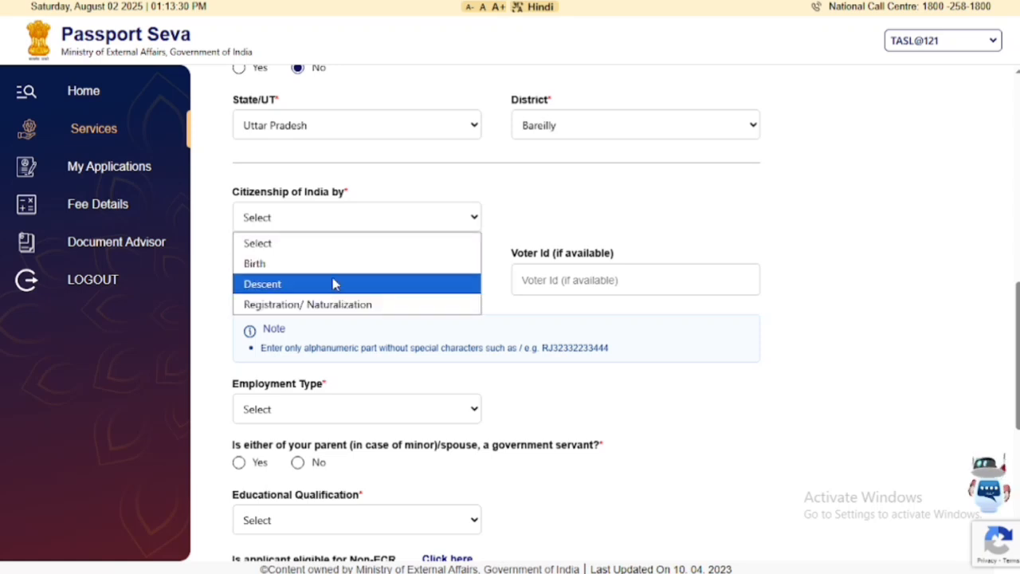
click(292, 265)
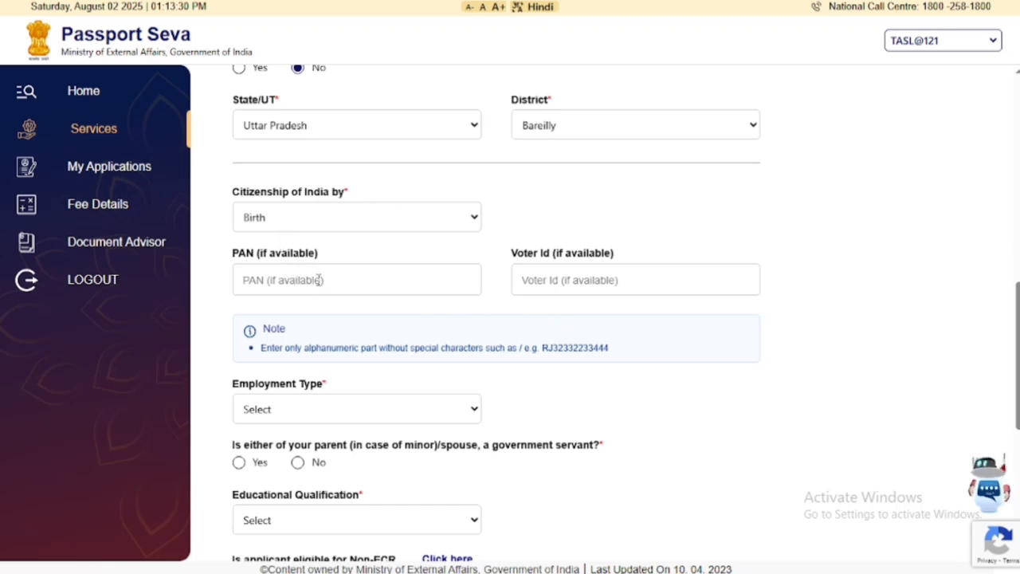
scroll(590, 298, down, 2)
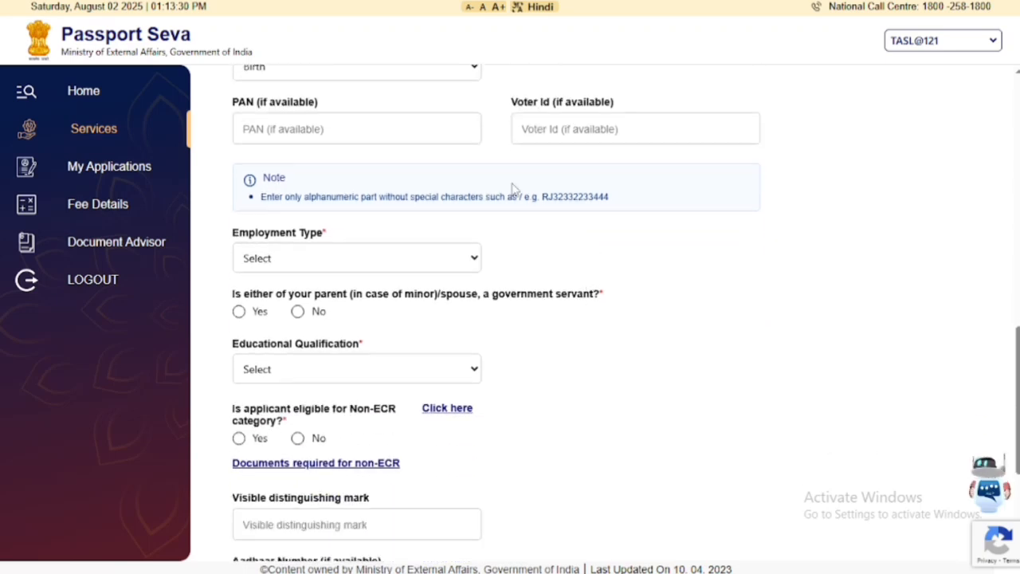
scroll(531, 231, down, 1)
scroll(530, 230, up, 1)
click(351, 136)
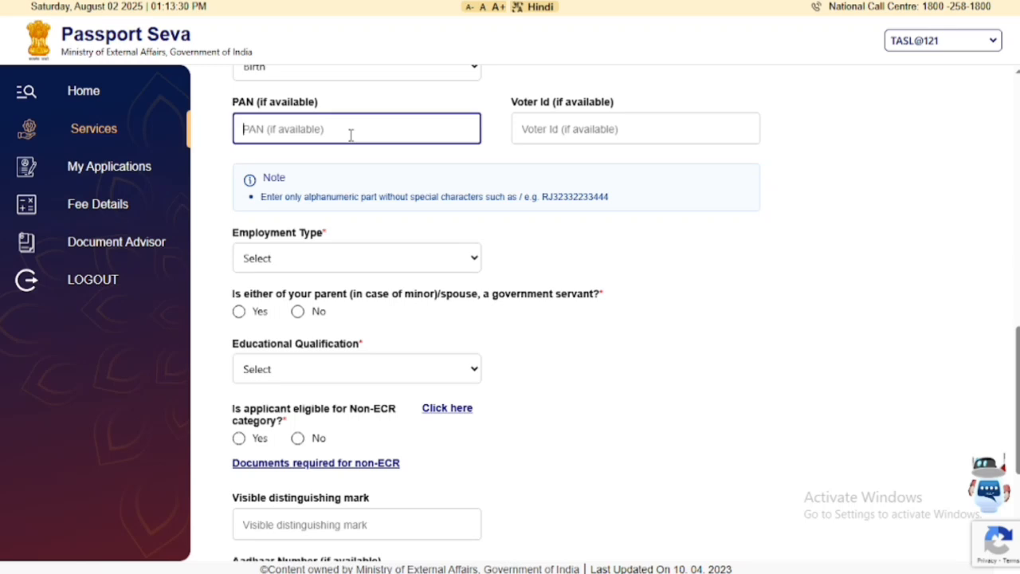
text(UK)
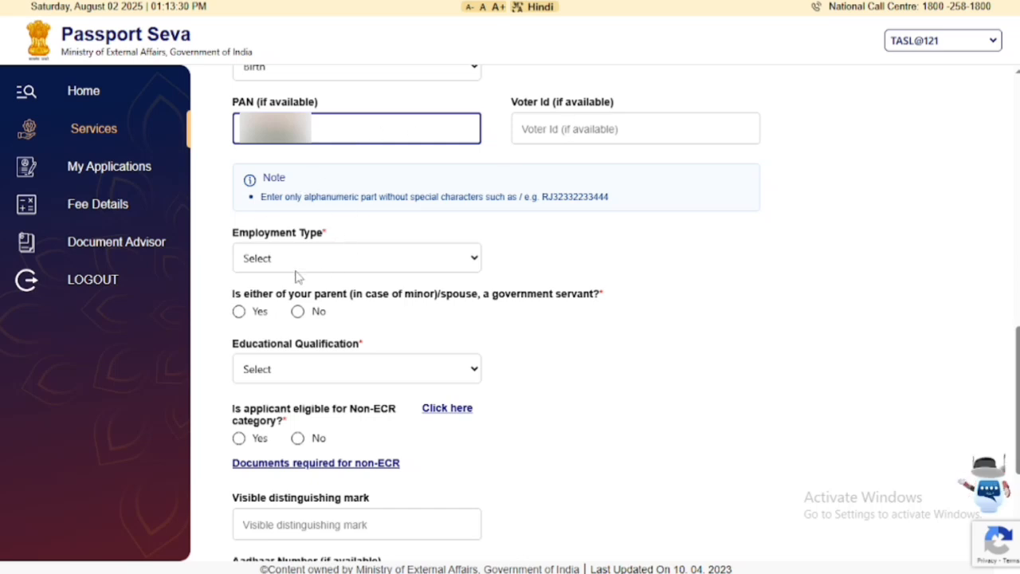
click(325, 270)
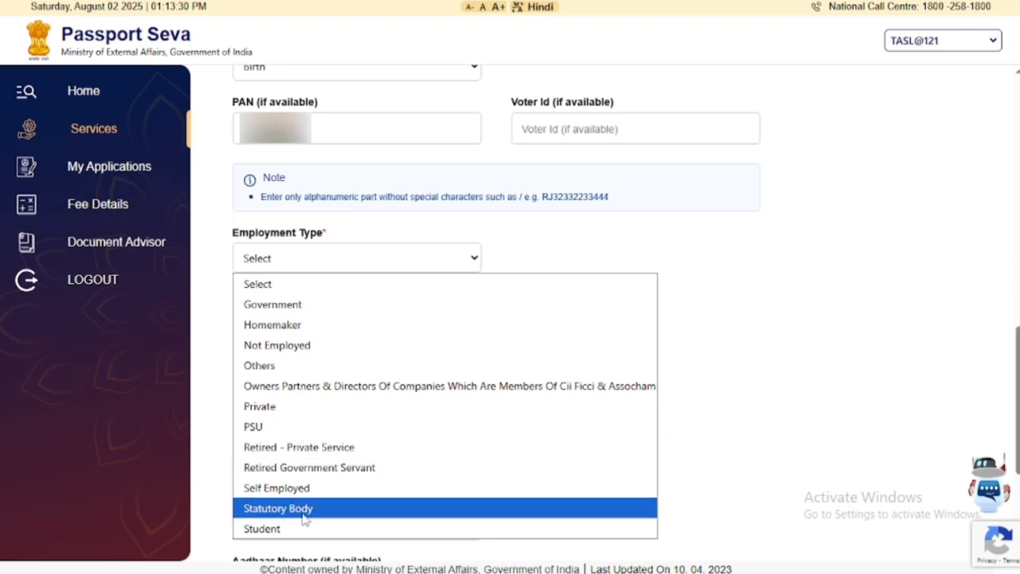
Set employment Self Employed, government-servant parent/spouse No, and qualification 10th Pass And Above.
click(305, 488)
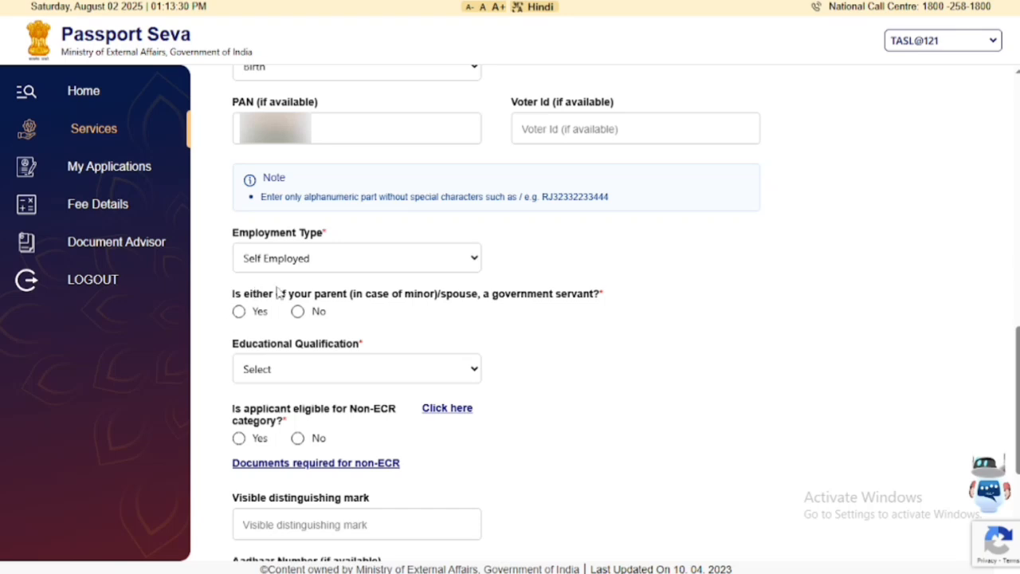
click(297, 312)
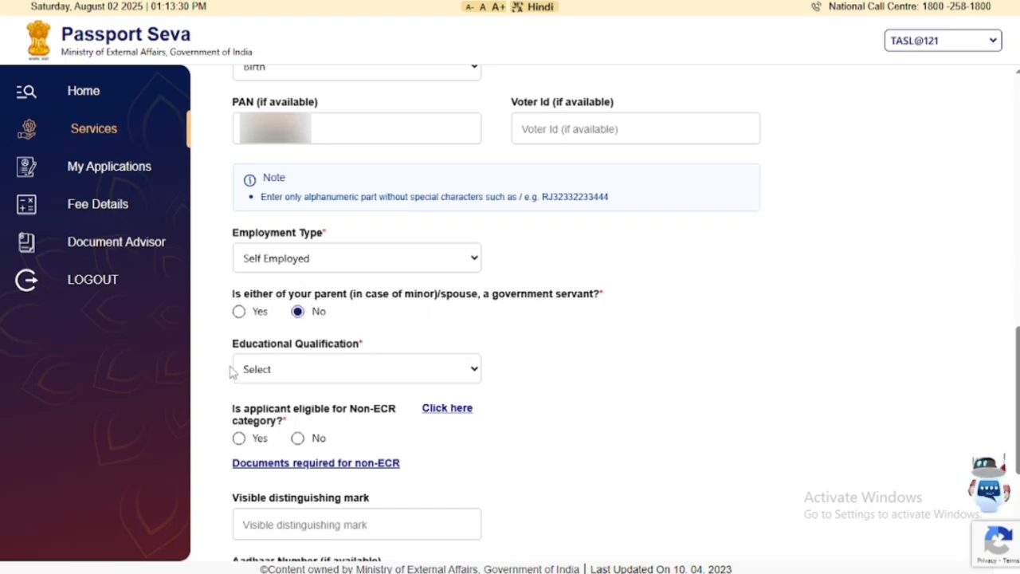
click(292, 371)
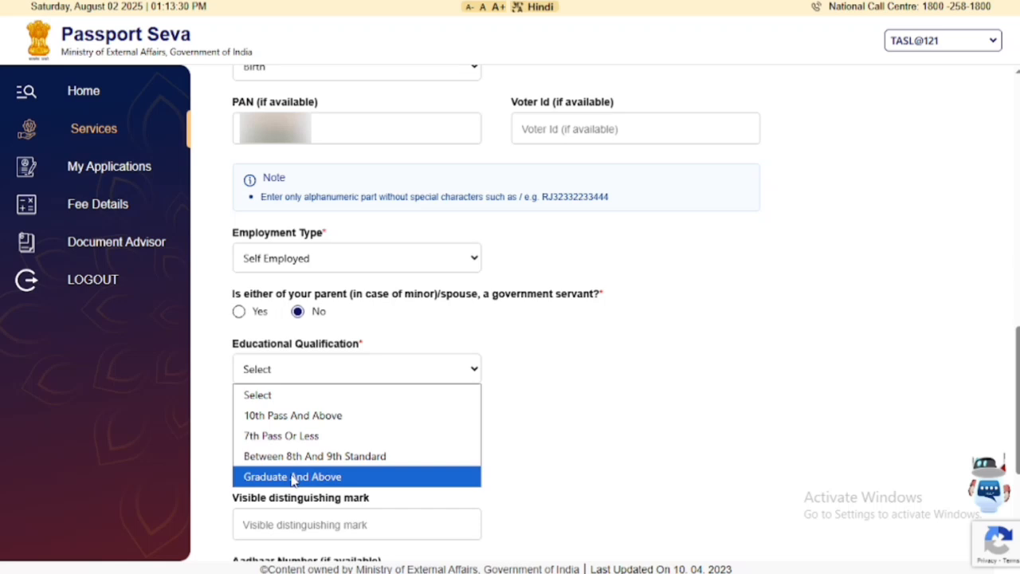
click(291, 422)
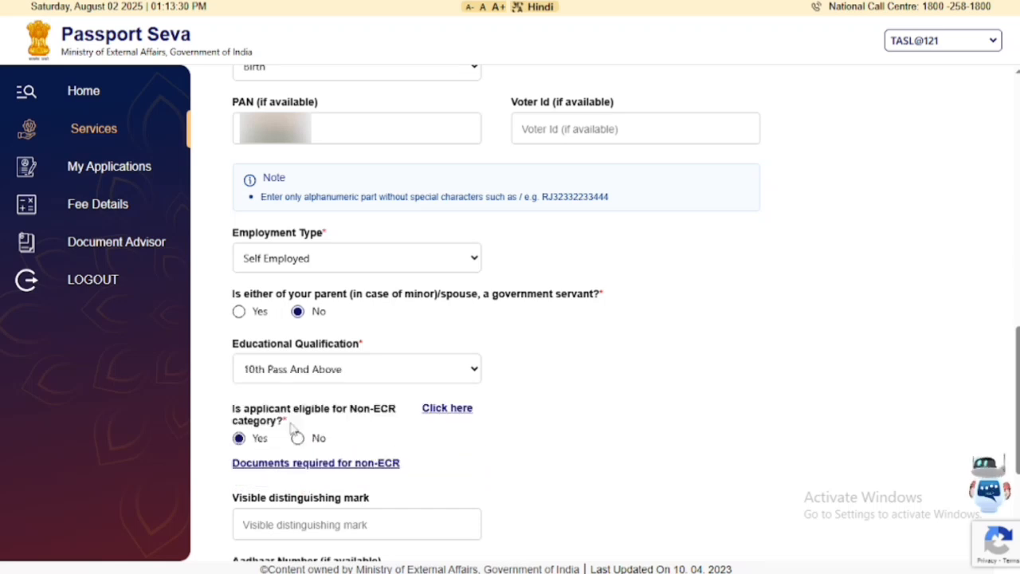
scroll(383, 346, down, 3)
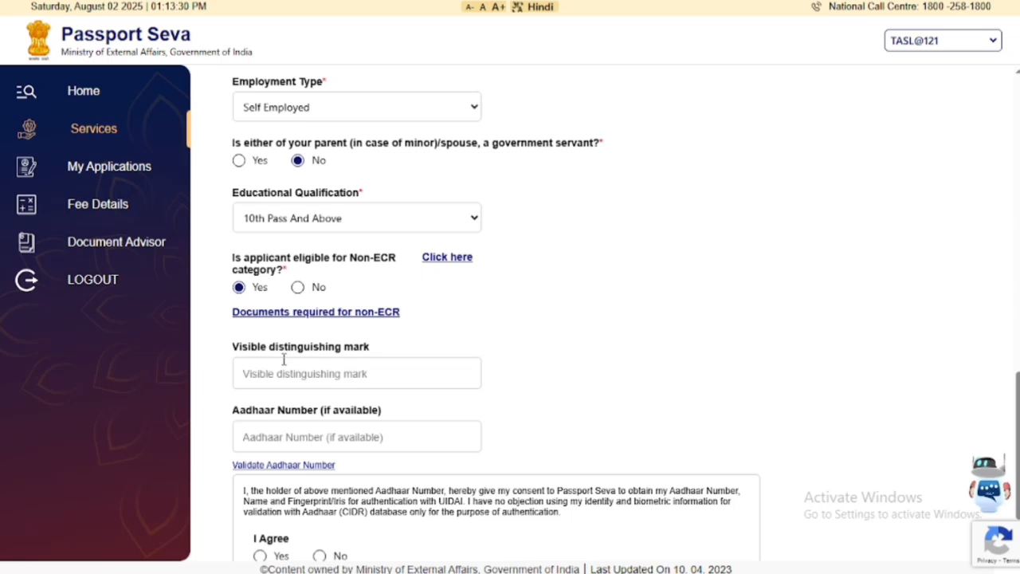
Enter the applicant's Aadhaar number, agree to Aadhaar authentication, and save Applicant Details.
click(323, 379)
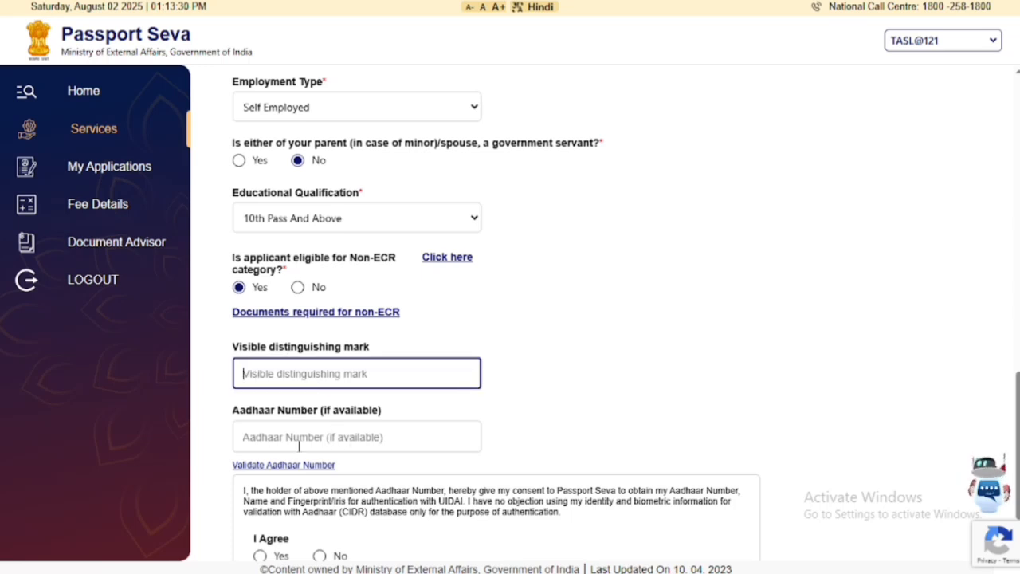
scroll(314, 431, down, 2)
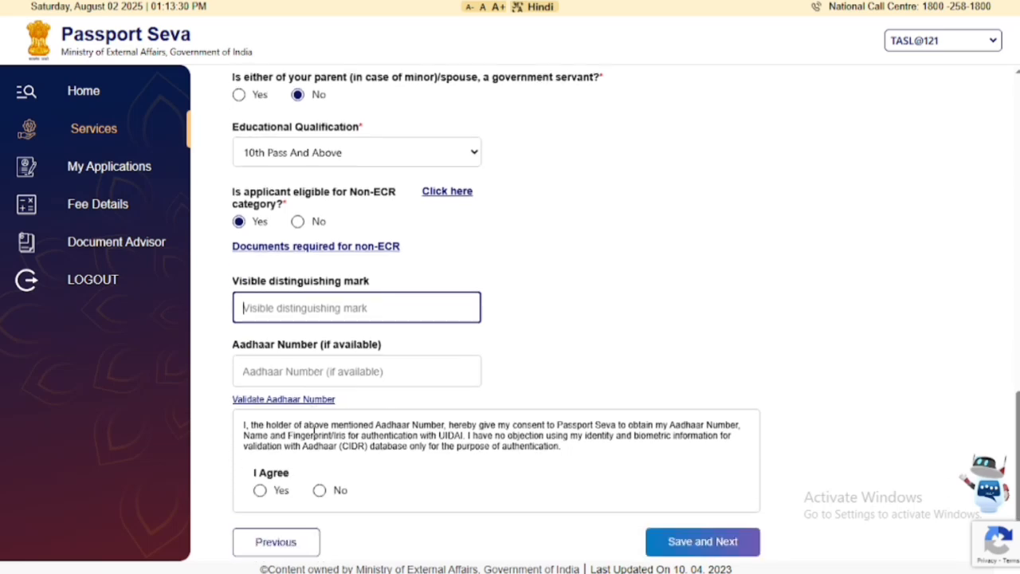
click(292, 348)
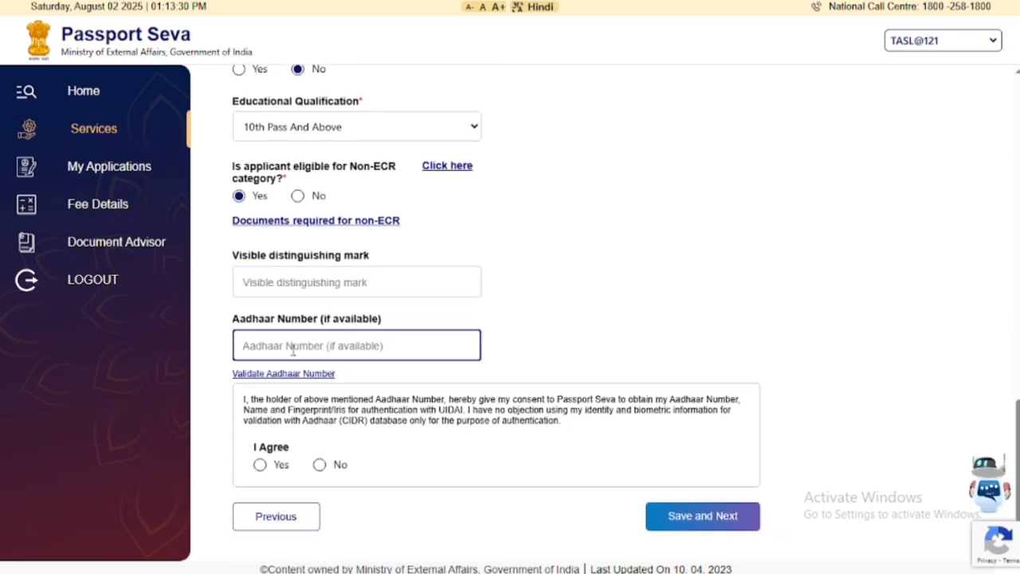
text(27)
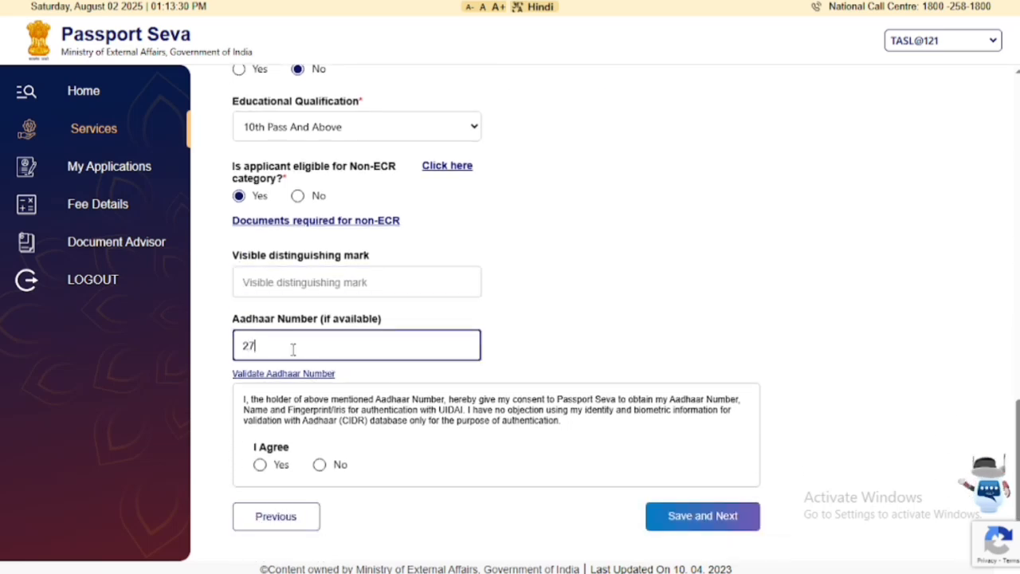
text(9)
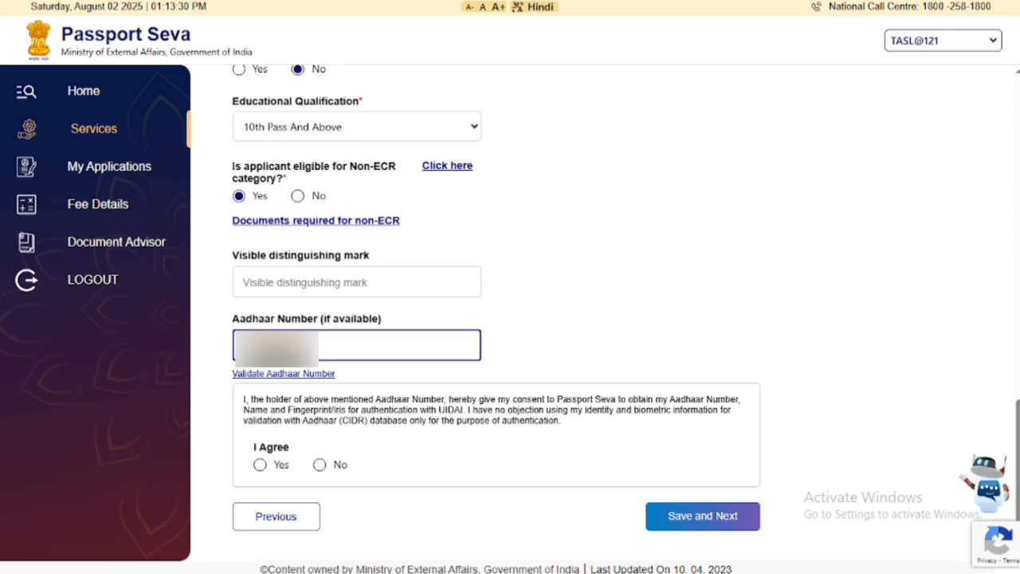
click(260, 467)
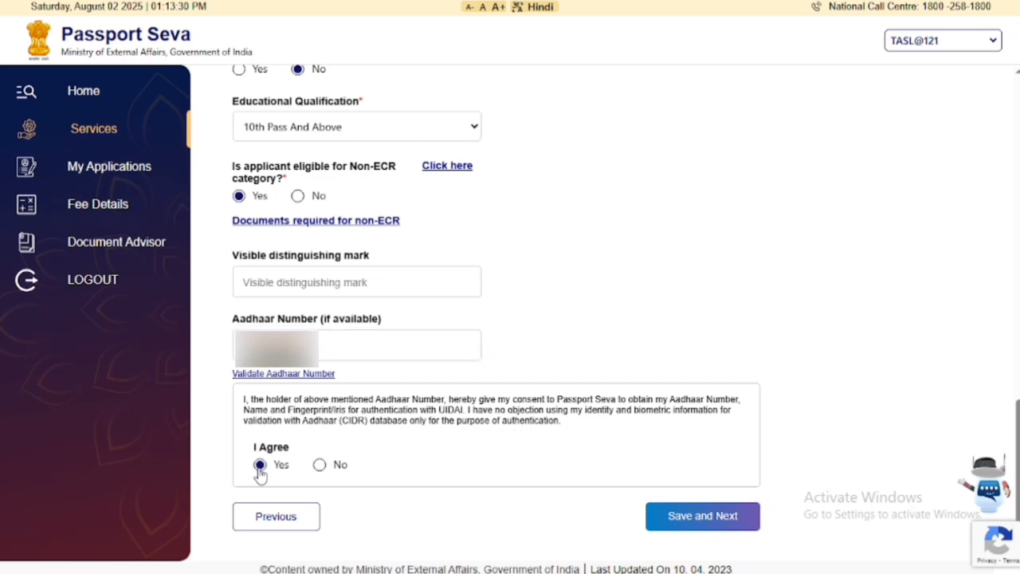
click(687, 524)
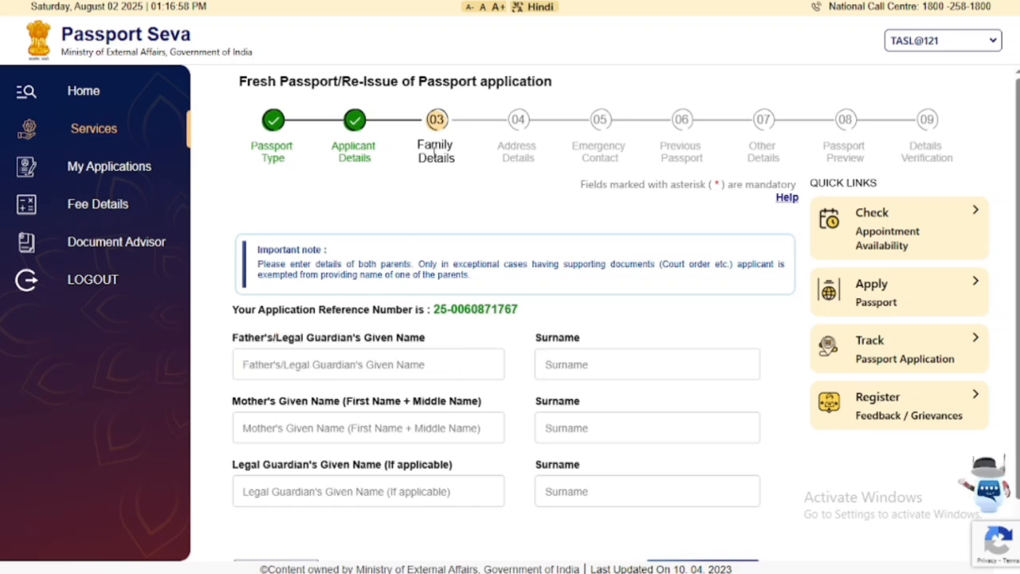
Enter the father's and mother's given names and save Family Details.
click(359, 364)
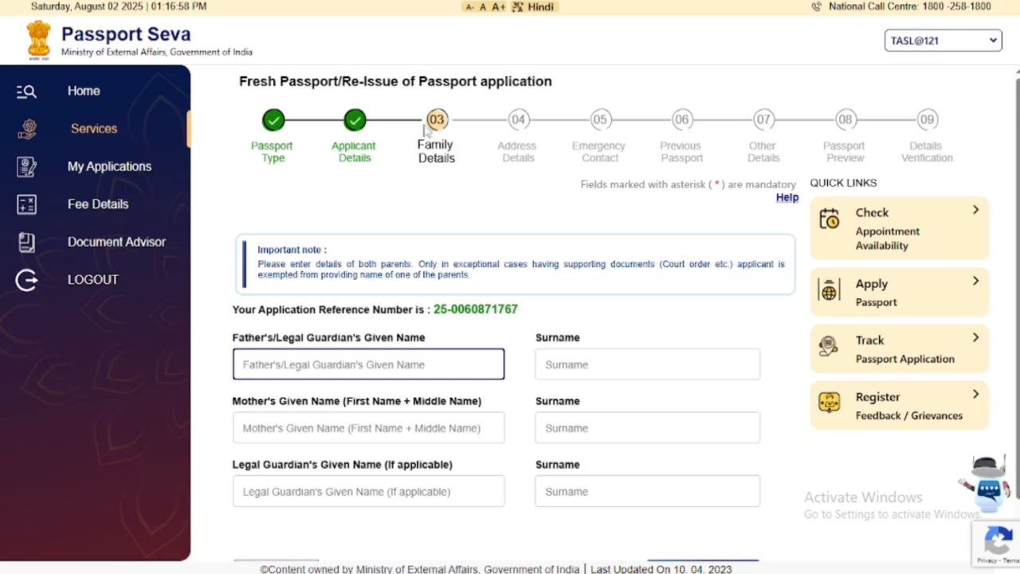
scroll(472, 204, down, 1)
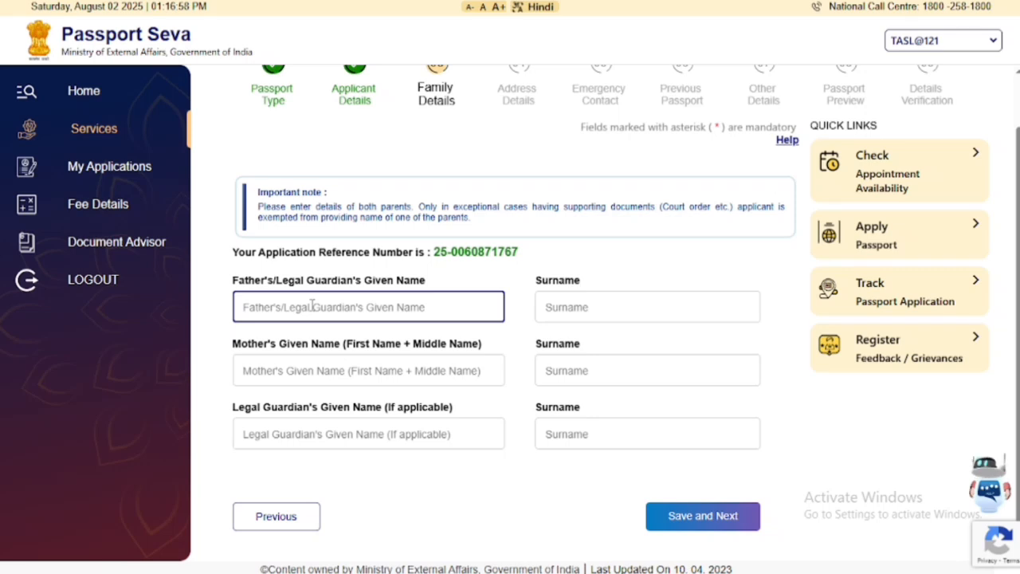
text(MR)
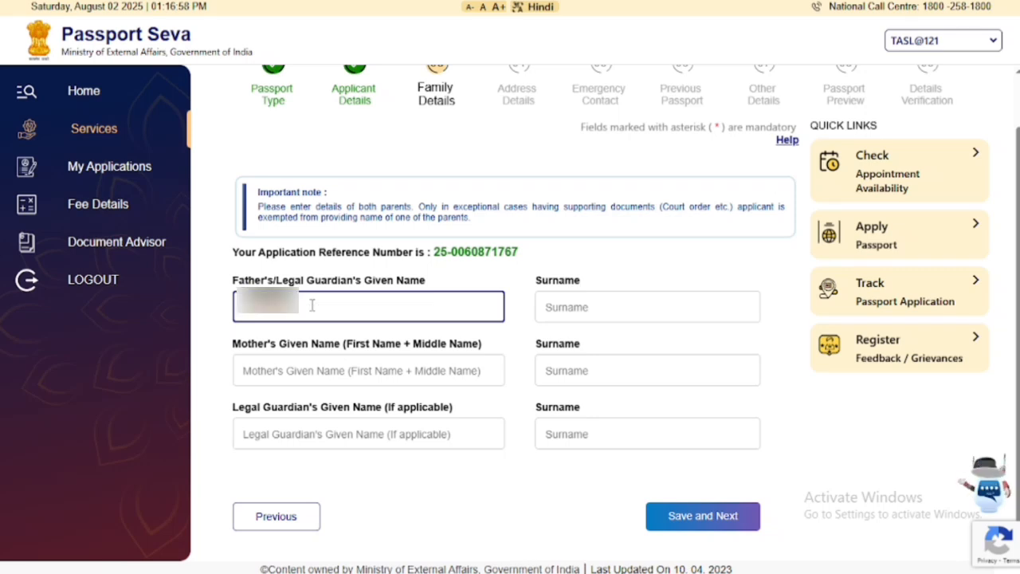
click(564, 306)
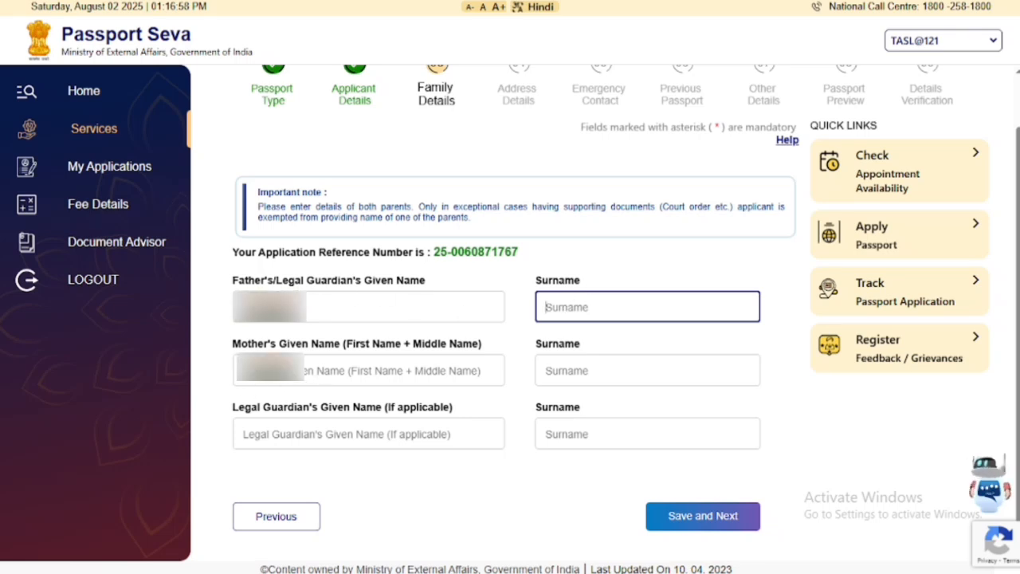
click(324, 373)
text(...)
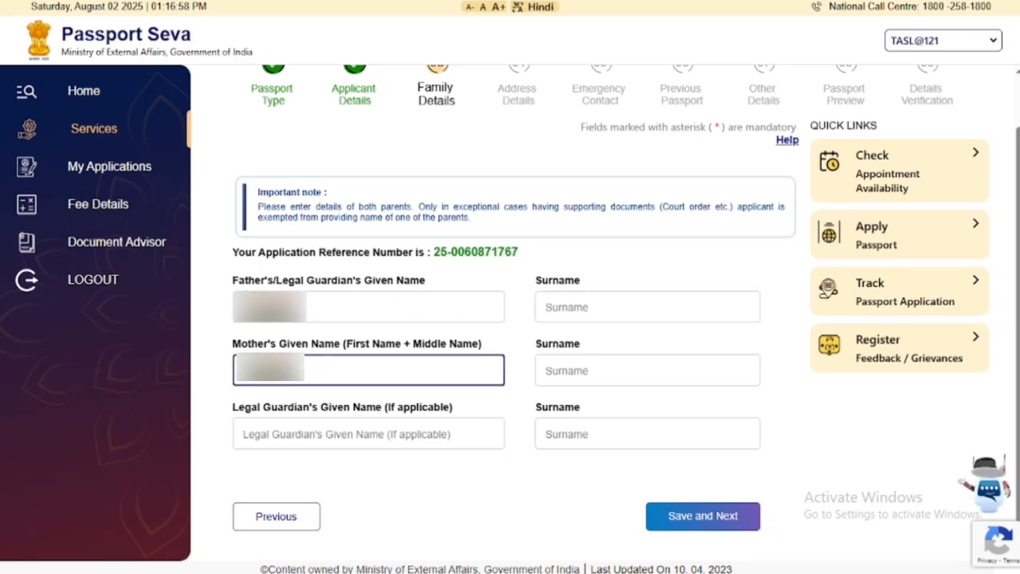
click(589, 371)
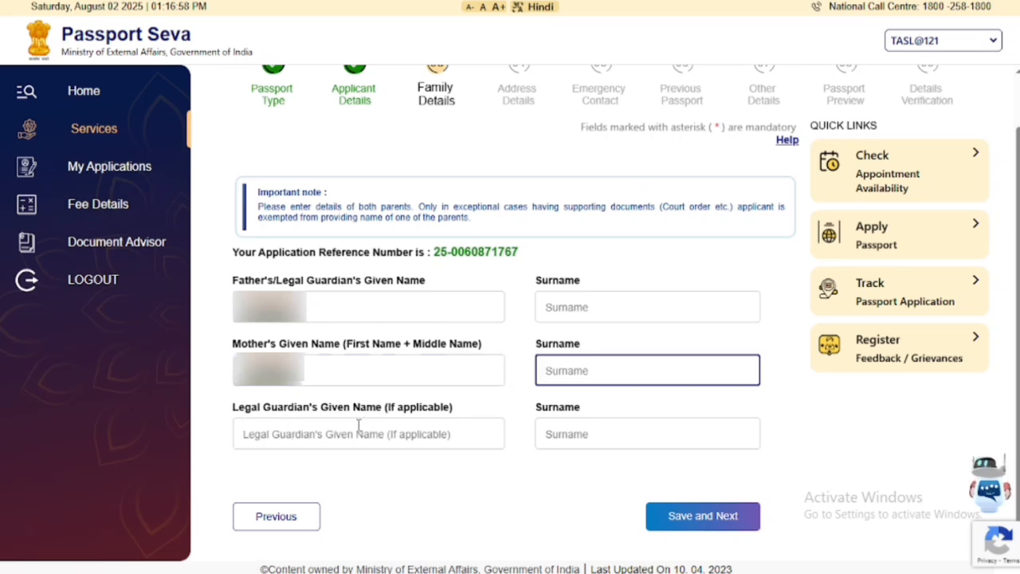
click(330, 425)
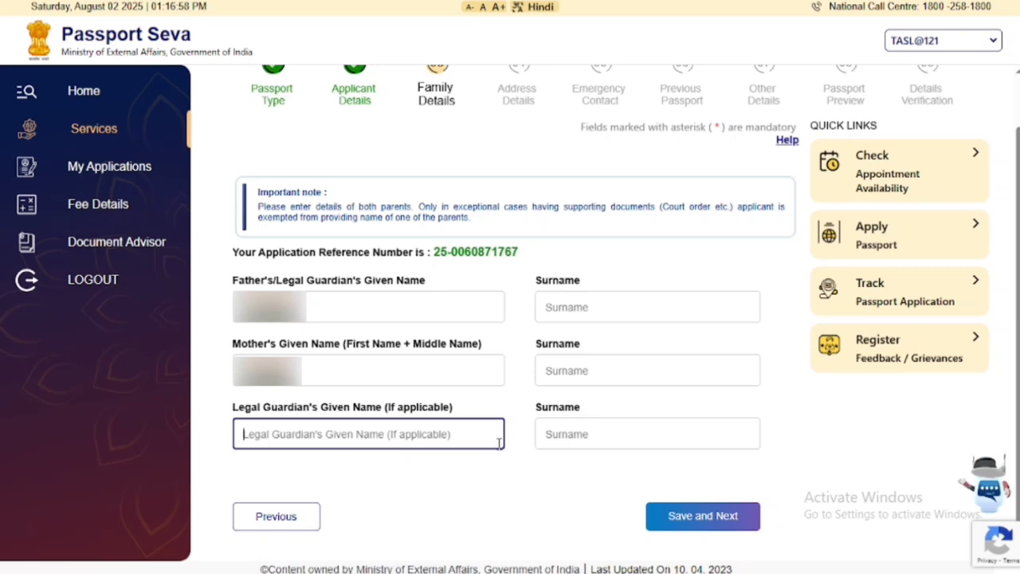
click(564, 437)
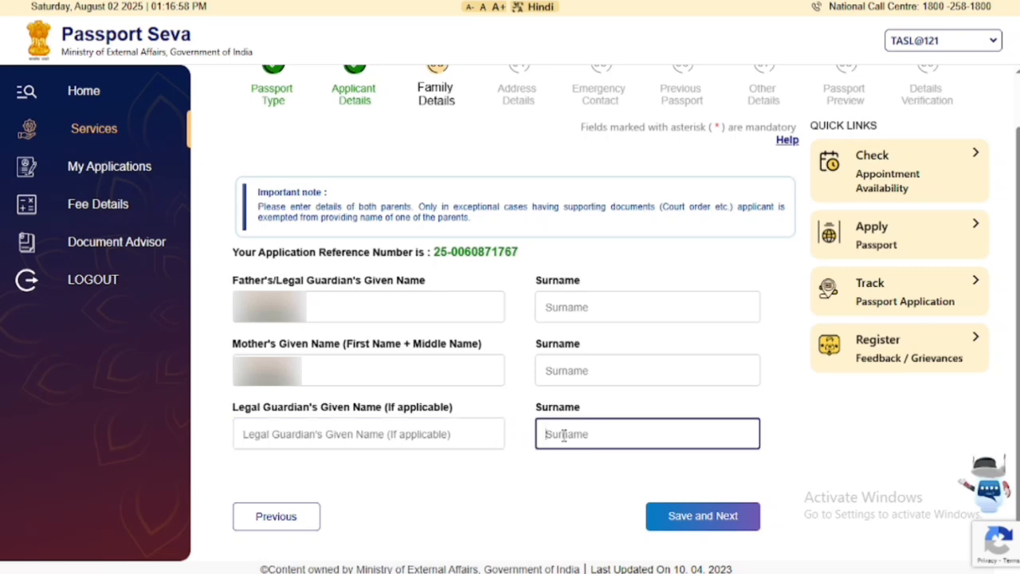
click(682, 514)
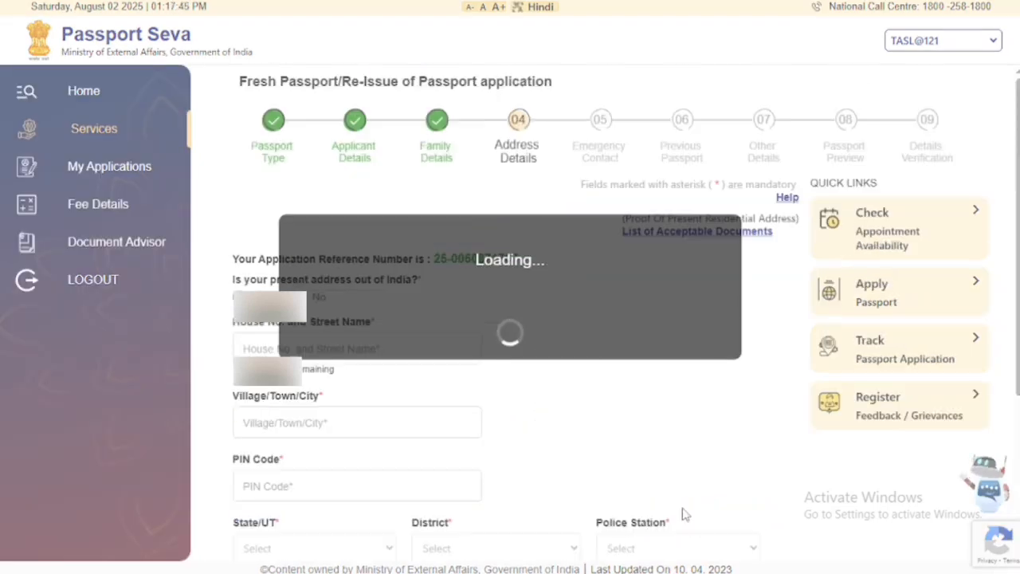
Fill in the present address house number, village/town/city, and PIN code.
scroll(586, 309, down, 1)
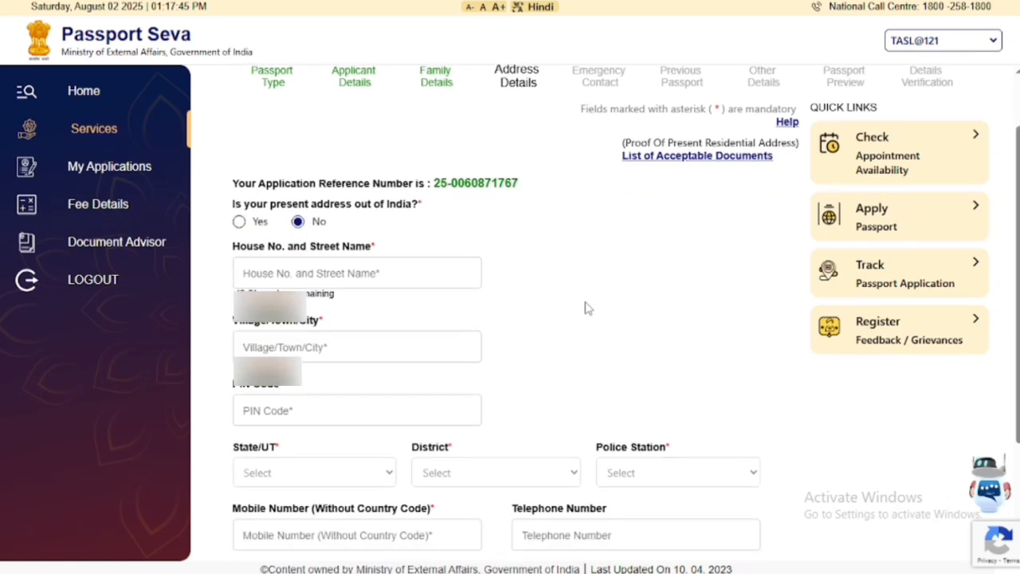
scroll(587, 308, up, 1)
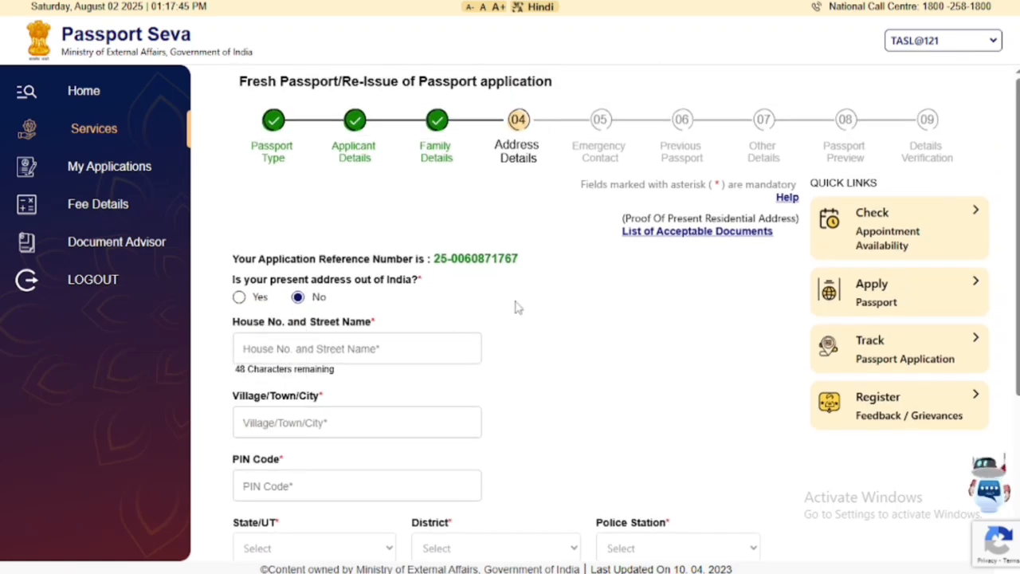
scroll(519, 305, down, 2)
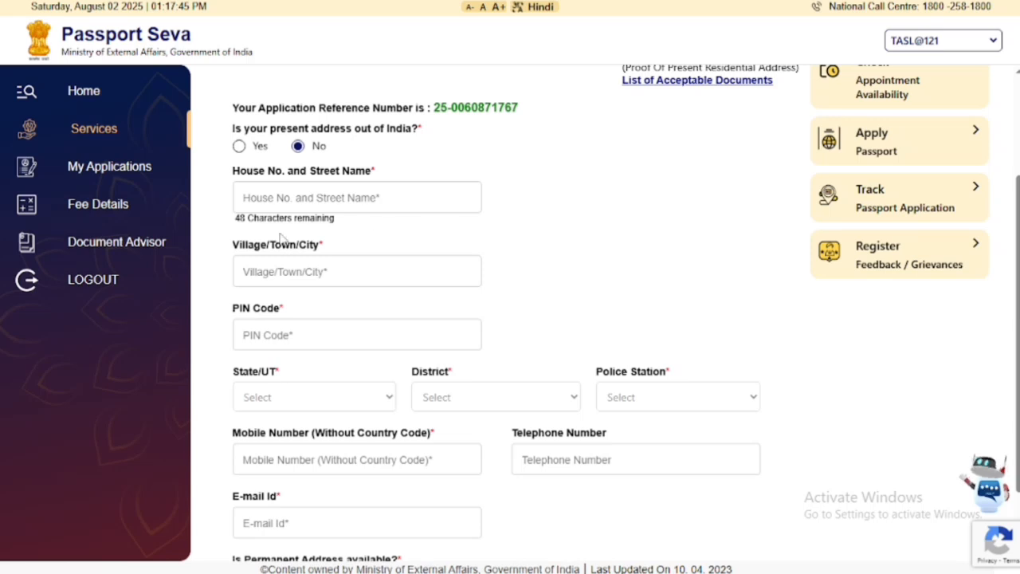
click(289, 195)
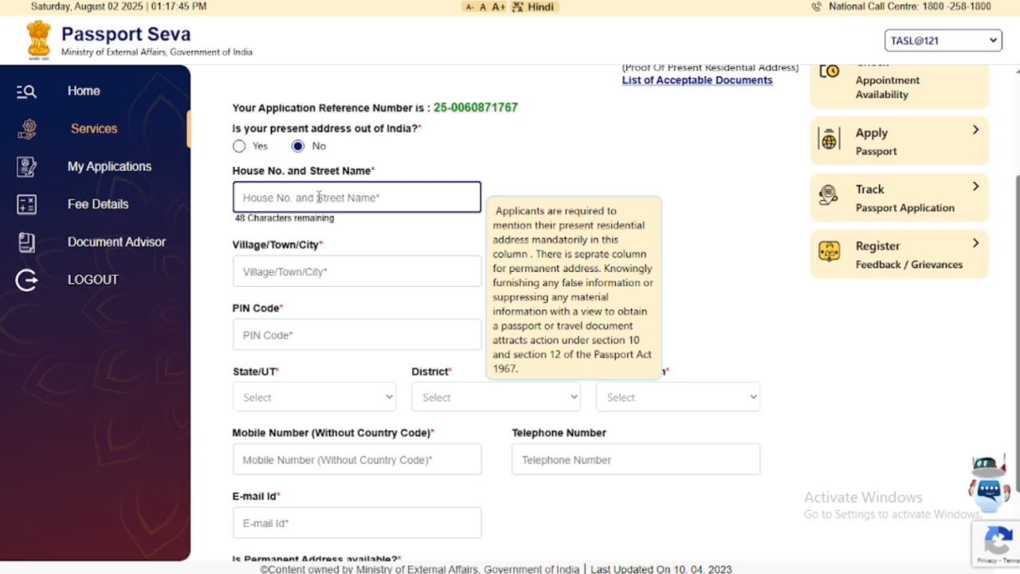
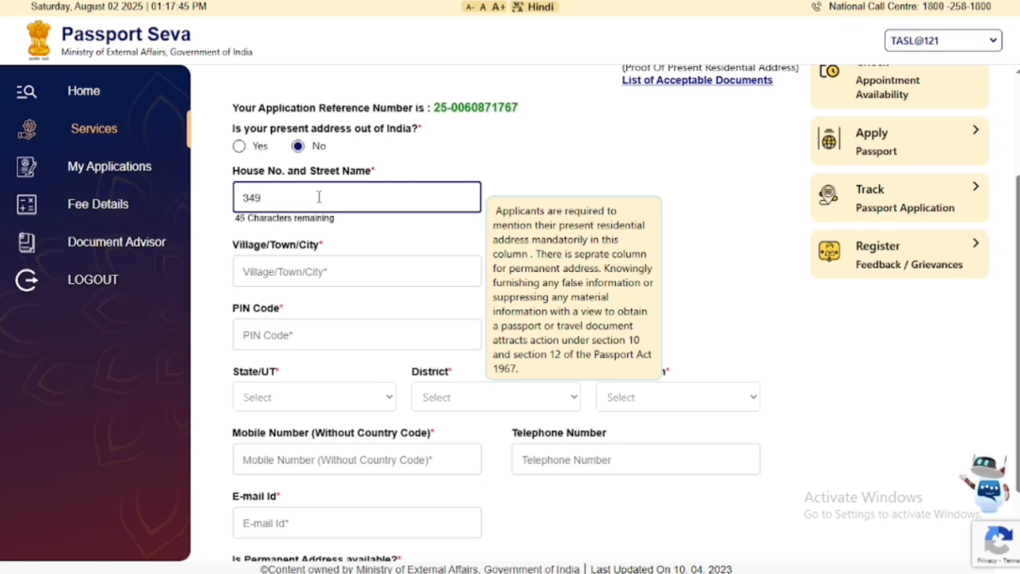
click(267, 275)
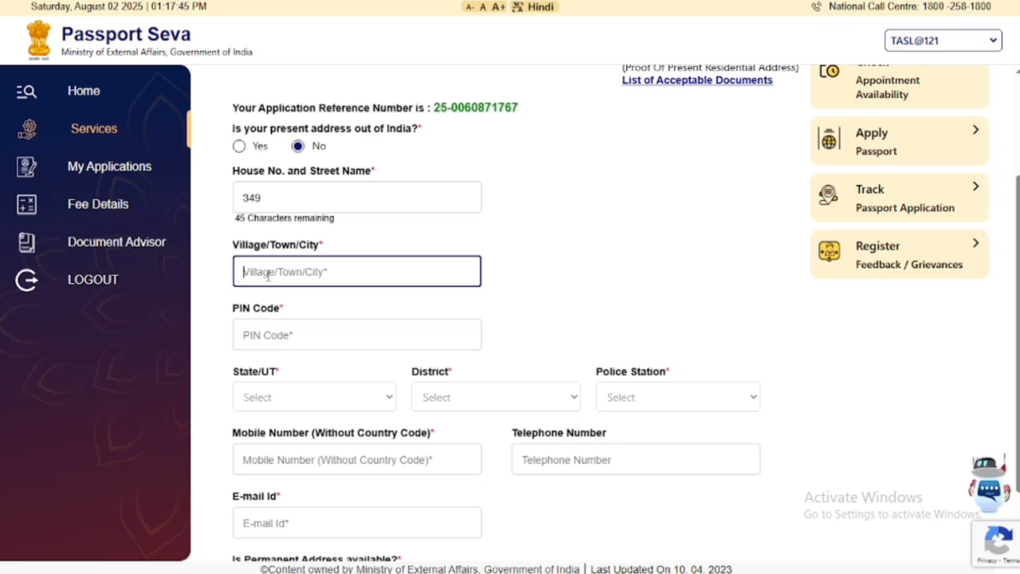
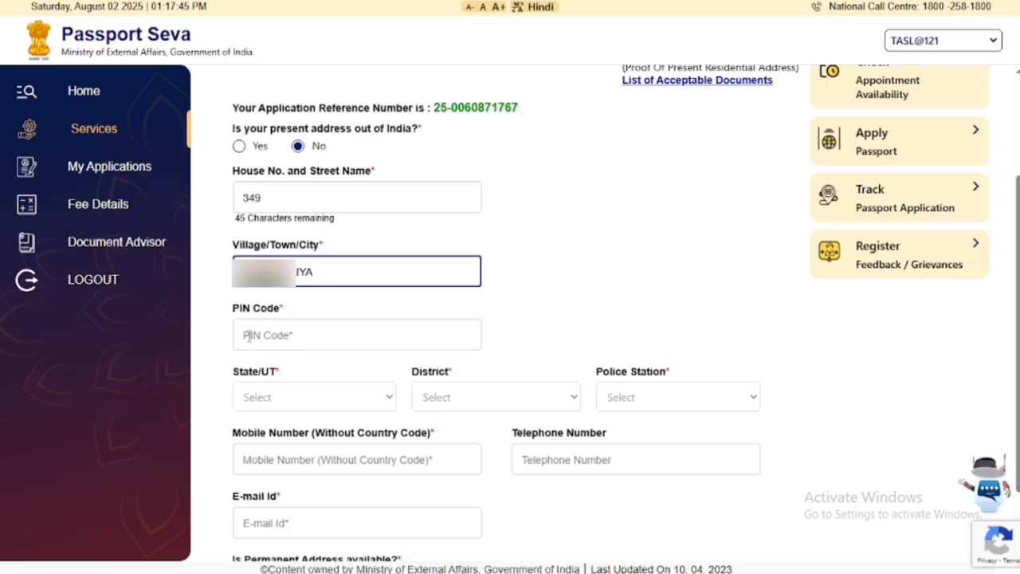
click(290, 336)
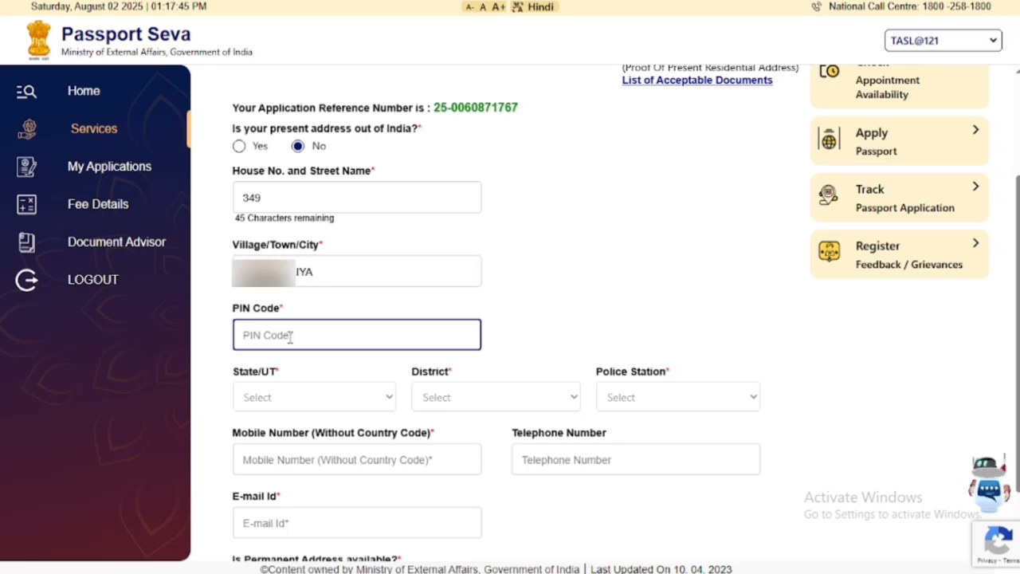
text(243)
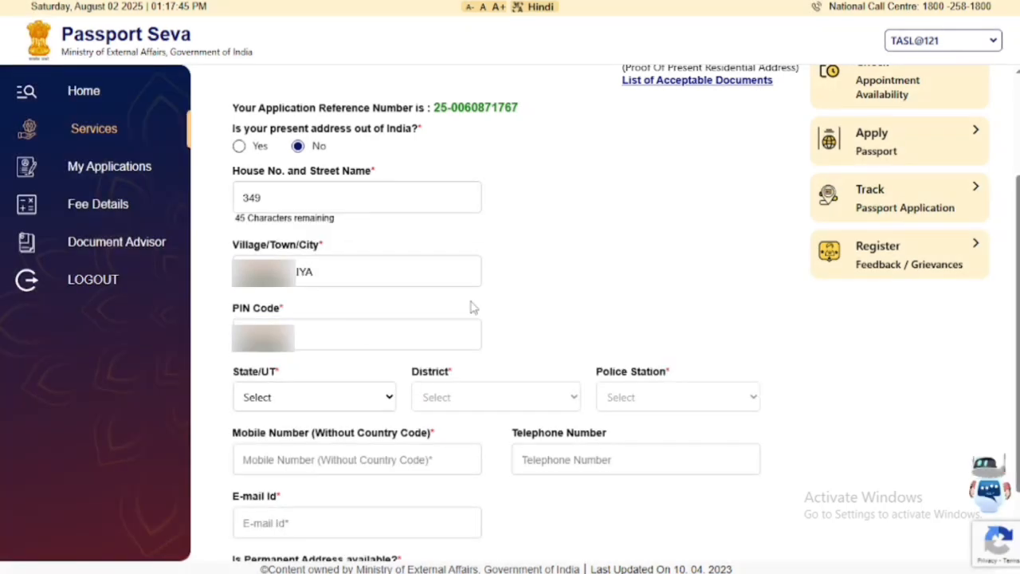
Choose Uttar Pradesh, Bareilly district and BITHERE CHENPUR police station for the address.
click(323, 402)
click(296, 444)
click(459, 398)
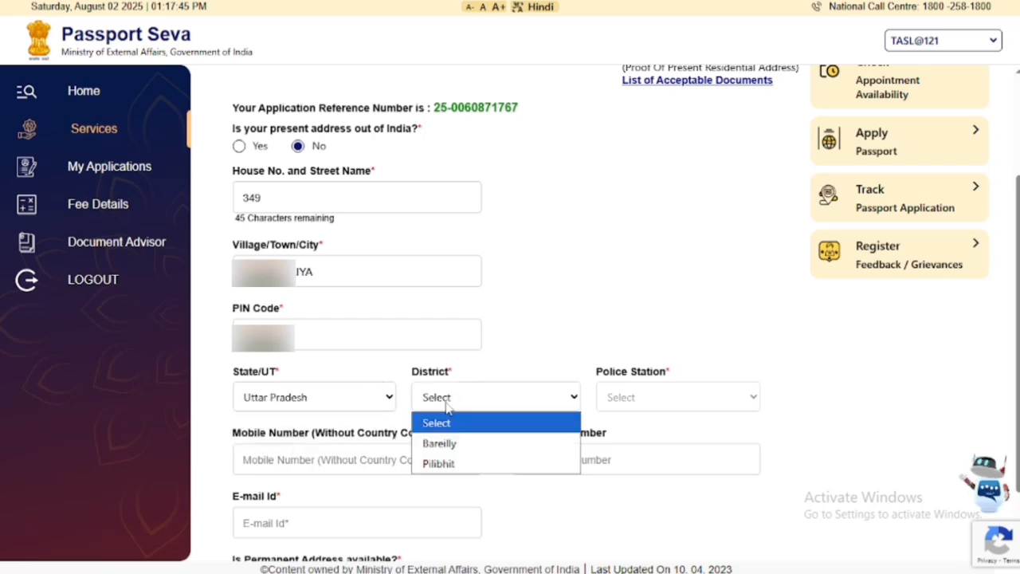
click(443, 442)
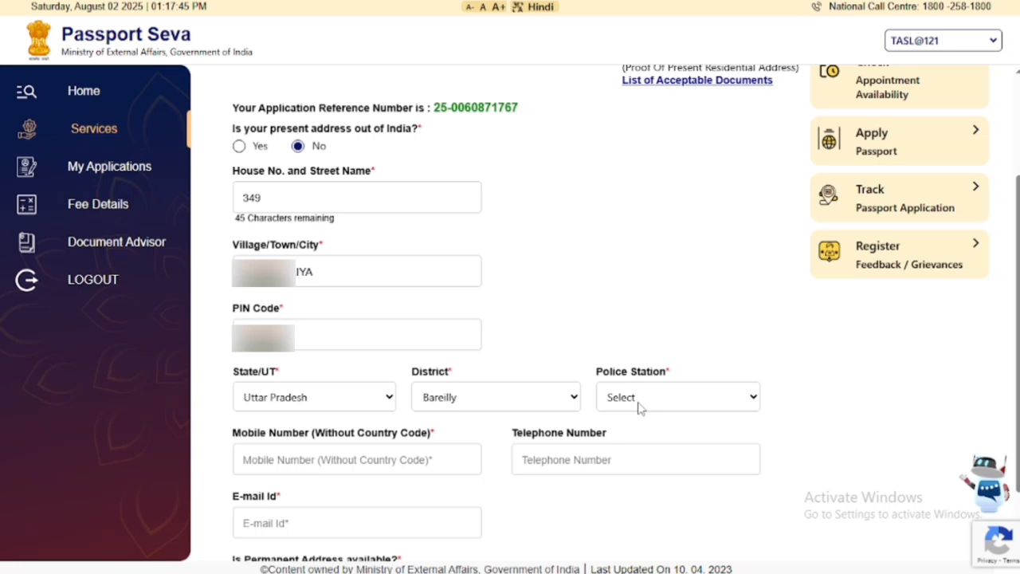
click(642, 406)
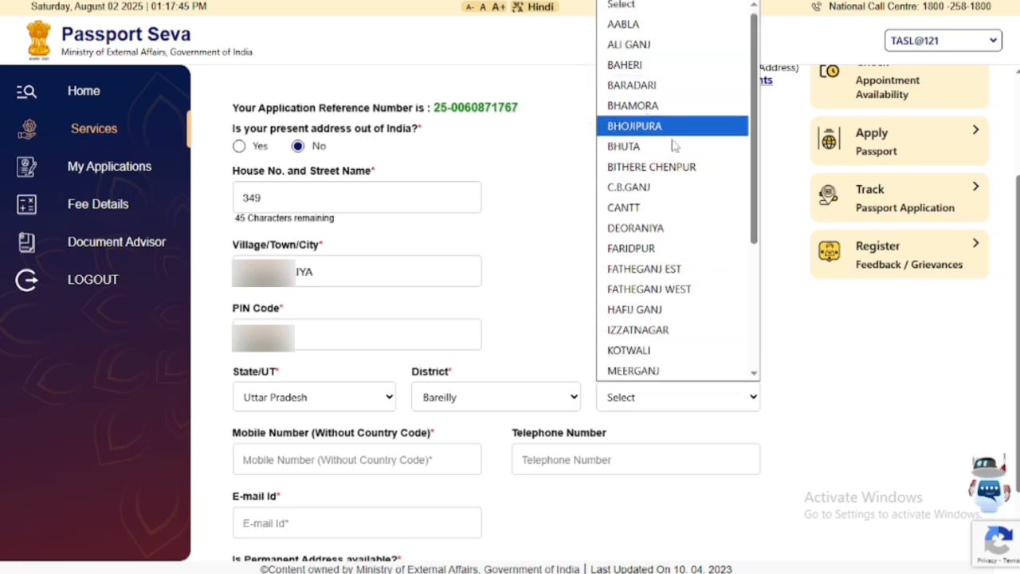
click(666, 169)
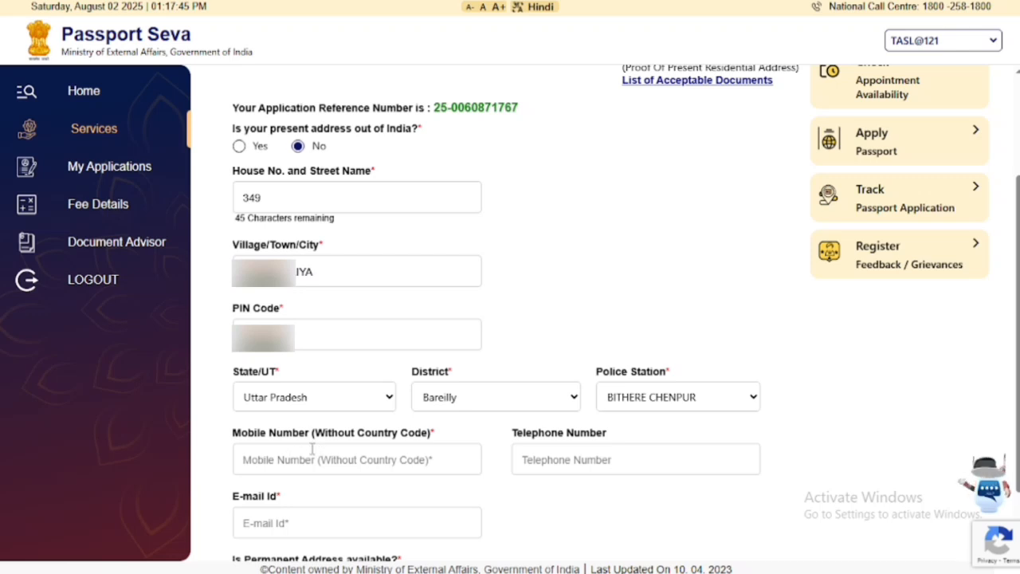
scroll(312, 448, down, 2)
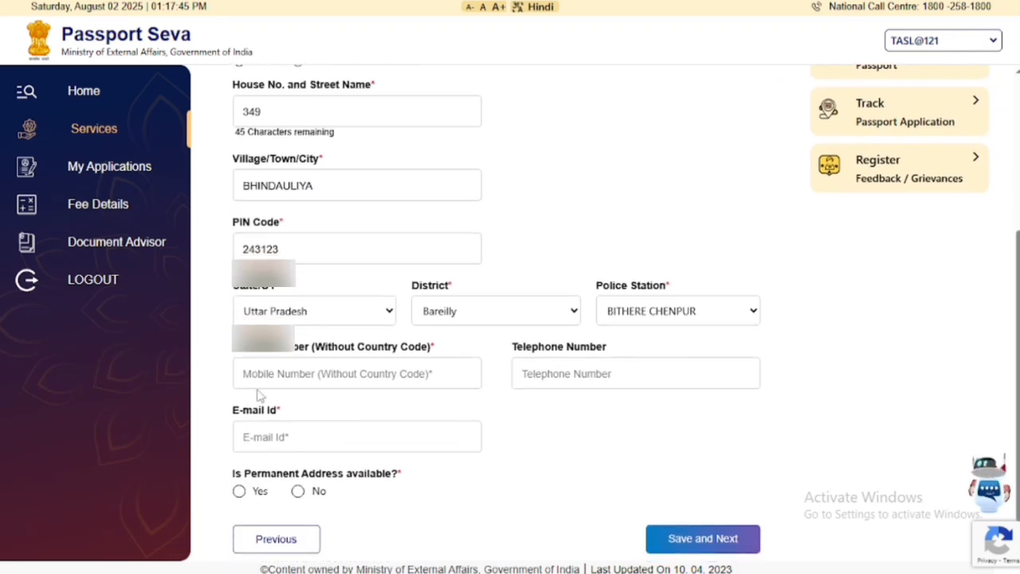
Enter the applicant's mobile number and e-mail id in the address details.
click(295, 376)
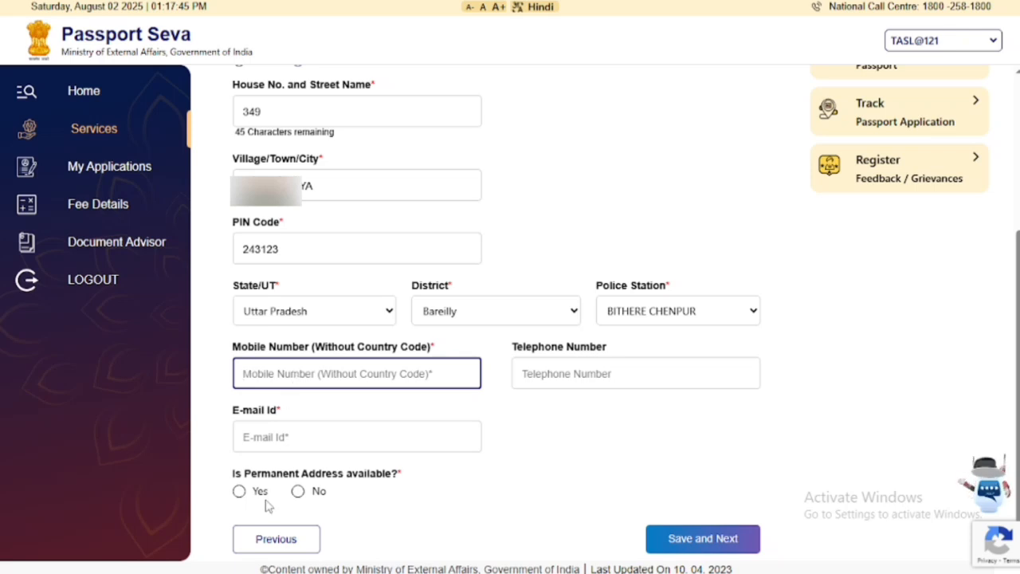
click(239, 494)
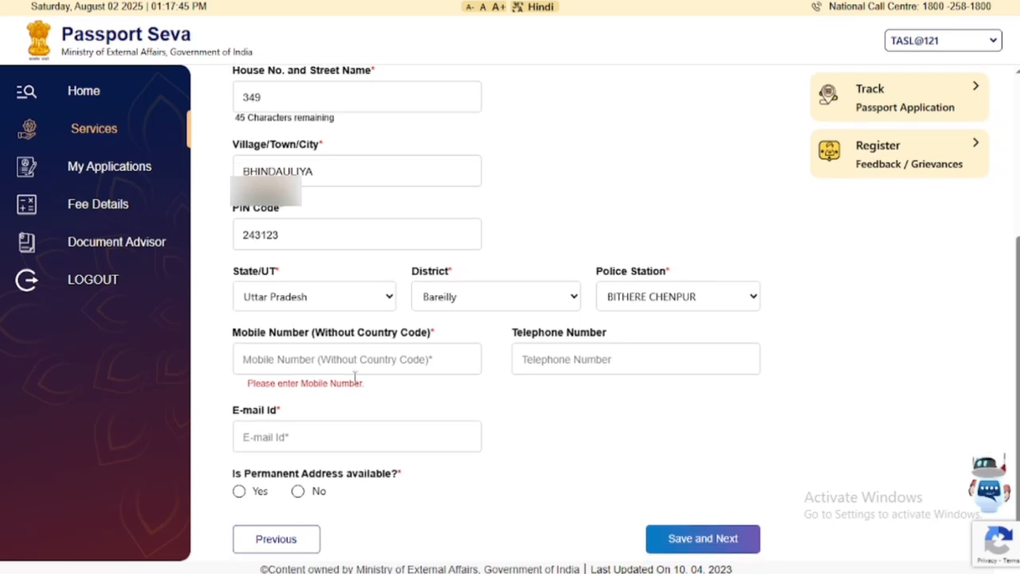
click(328, 356)
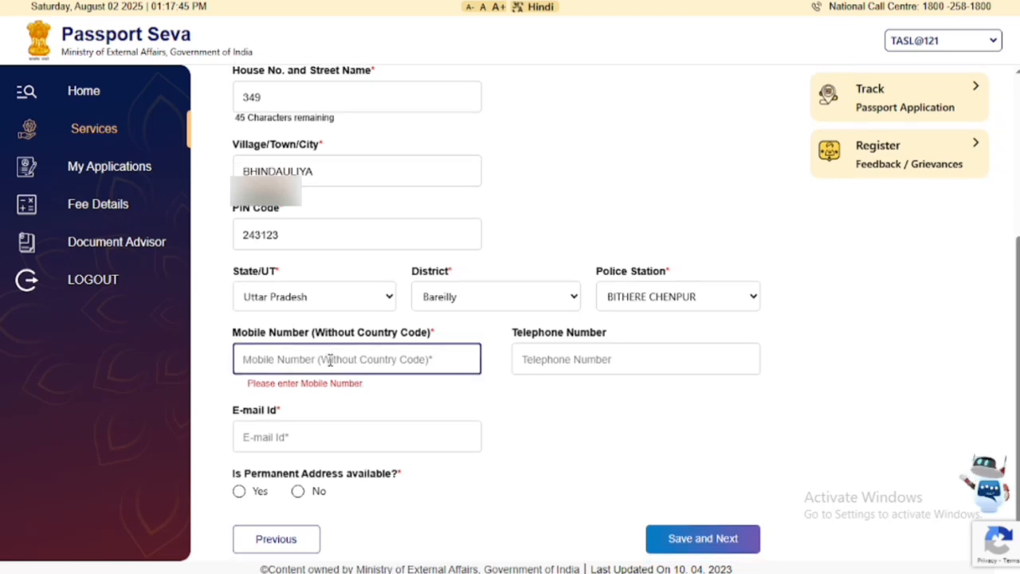
text(91)
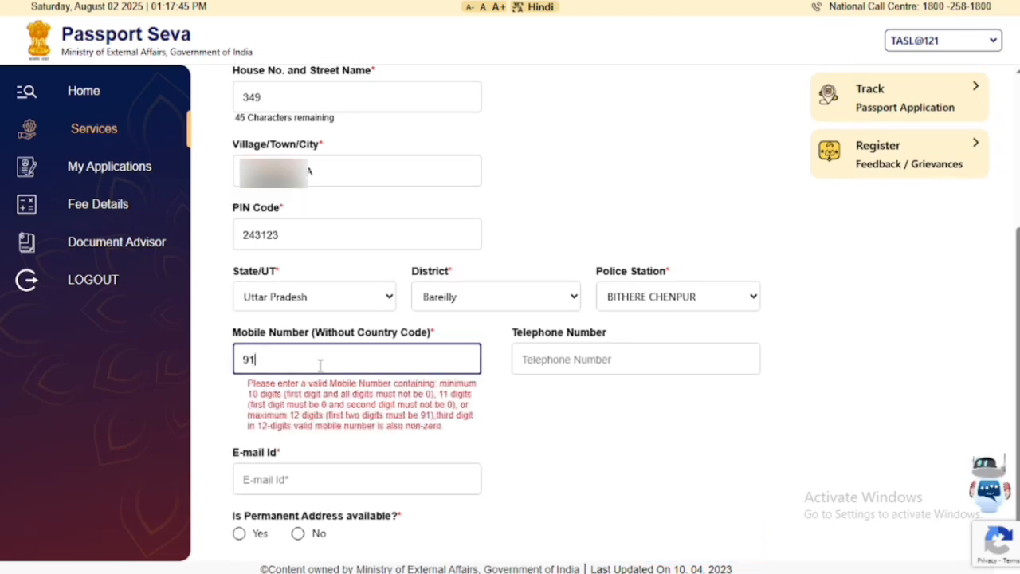
text(493809**)
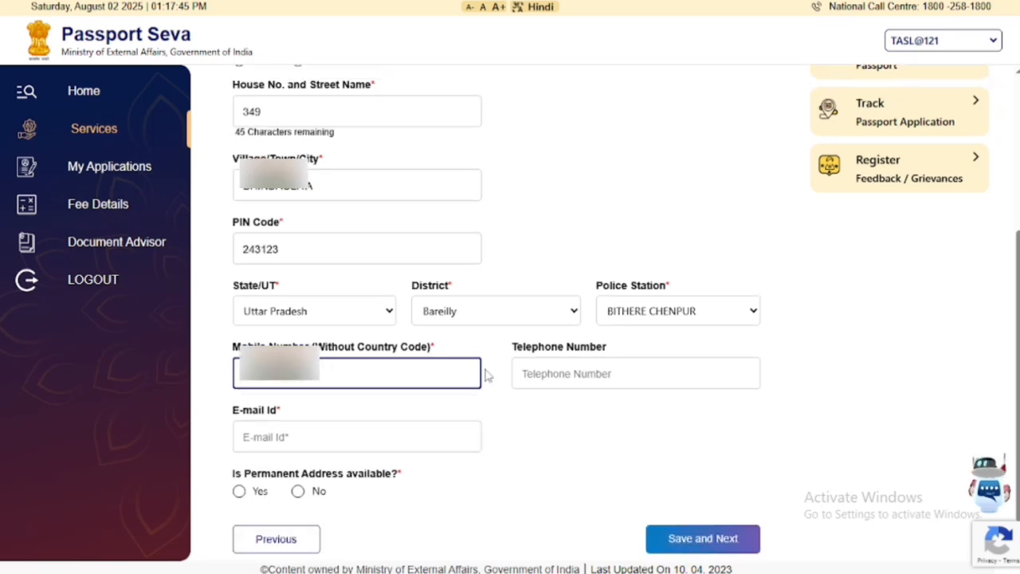
click(281, 435)
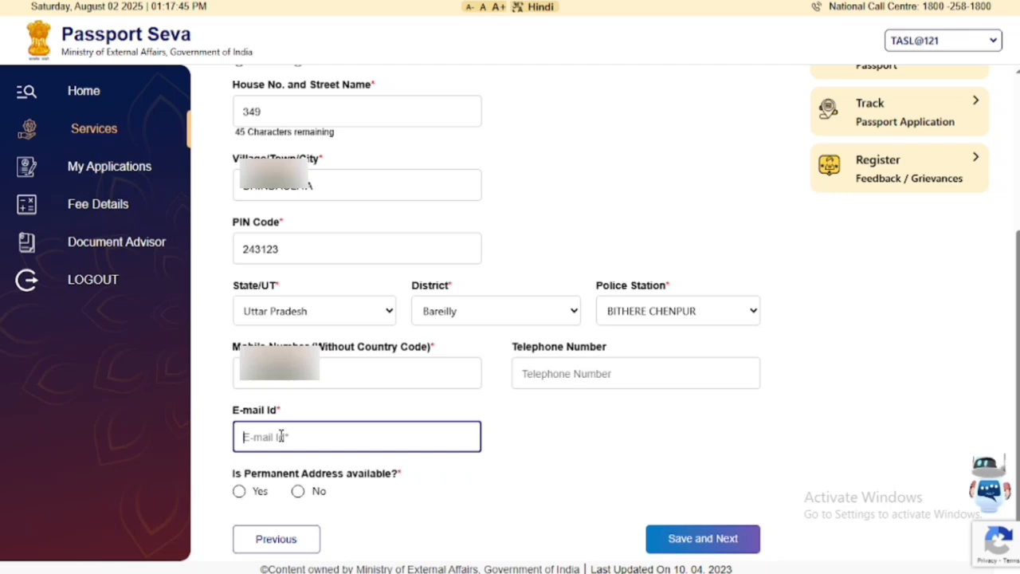
text(TKS)
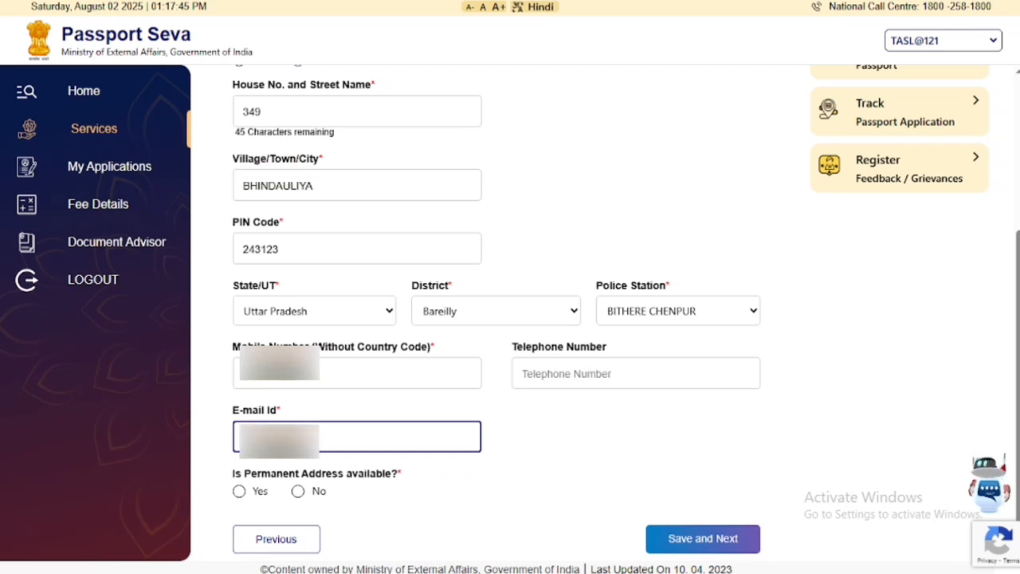
text(L.COM)
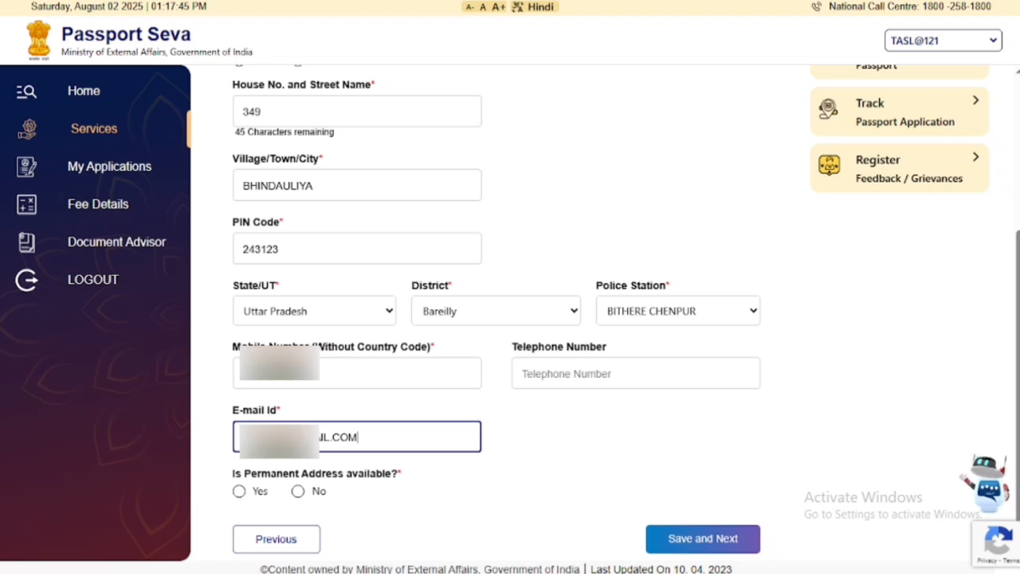
Mark the permanent address as available and same as present, save, and accept the RPO warning.
click(243, 493)
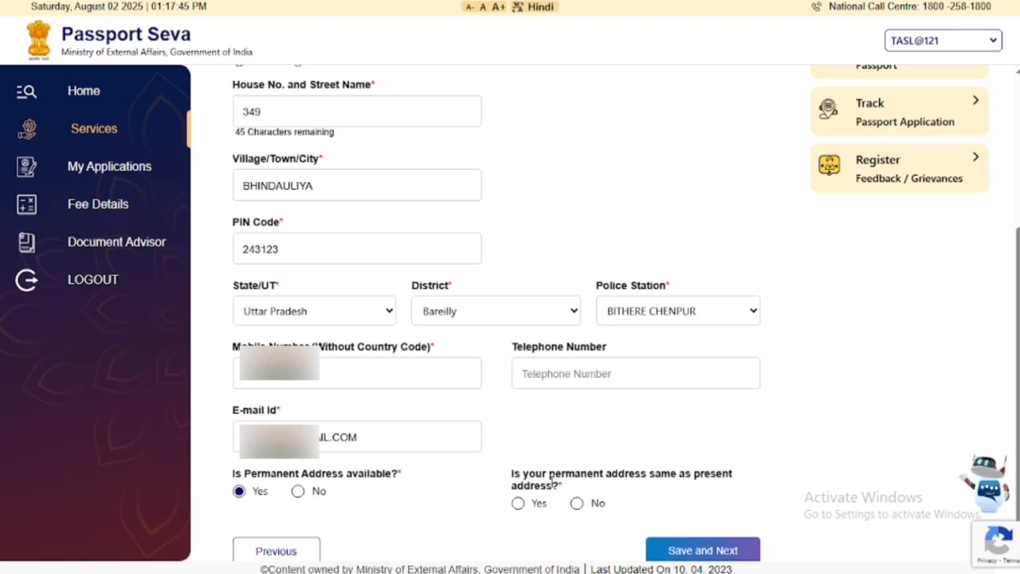
click(518, 504)
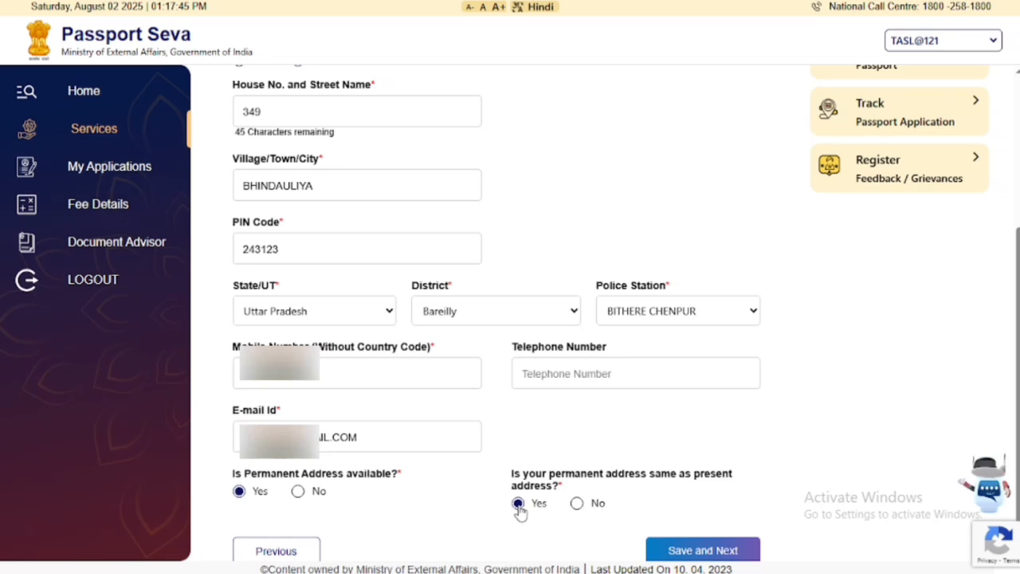
click(690, 551)
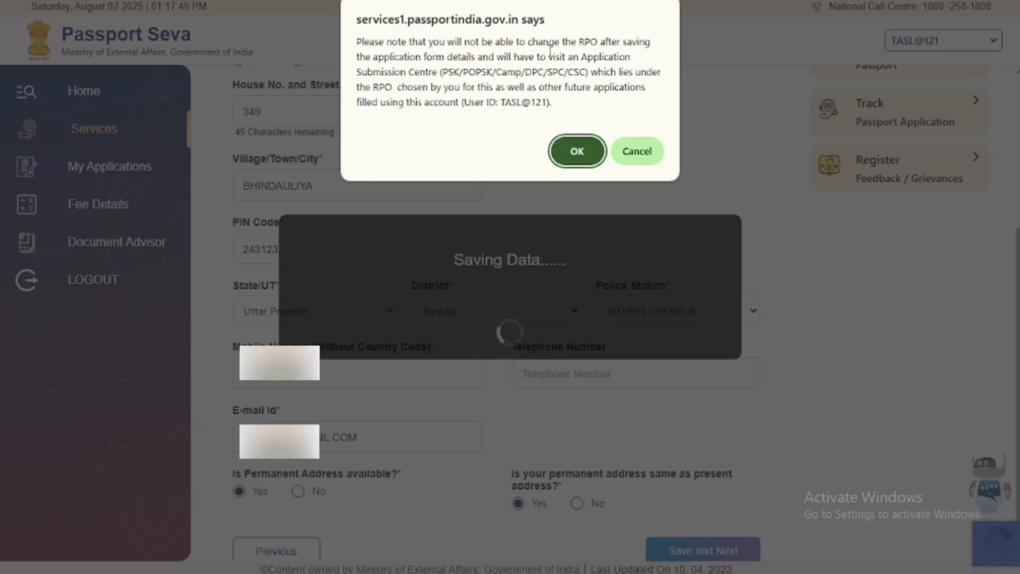
click(593, 154)
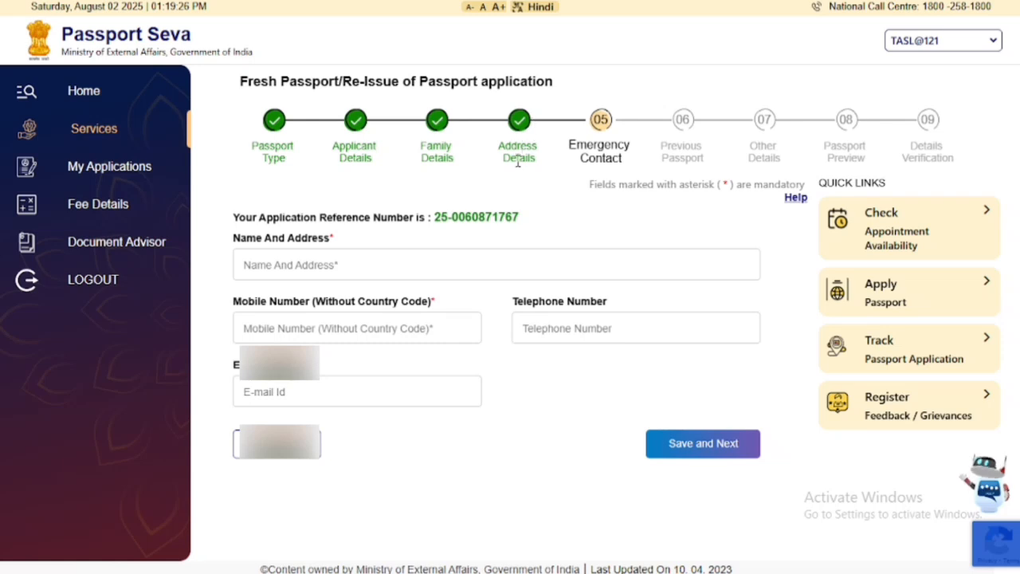
Enter the emergency contact's name and mobile number, leave e-mail blank, and save.
click(309, 264)
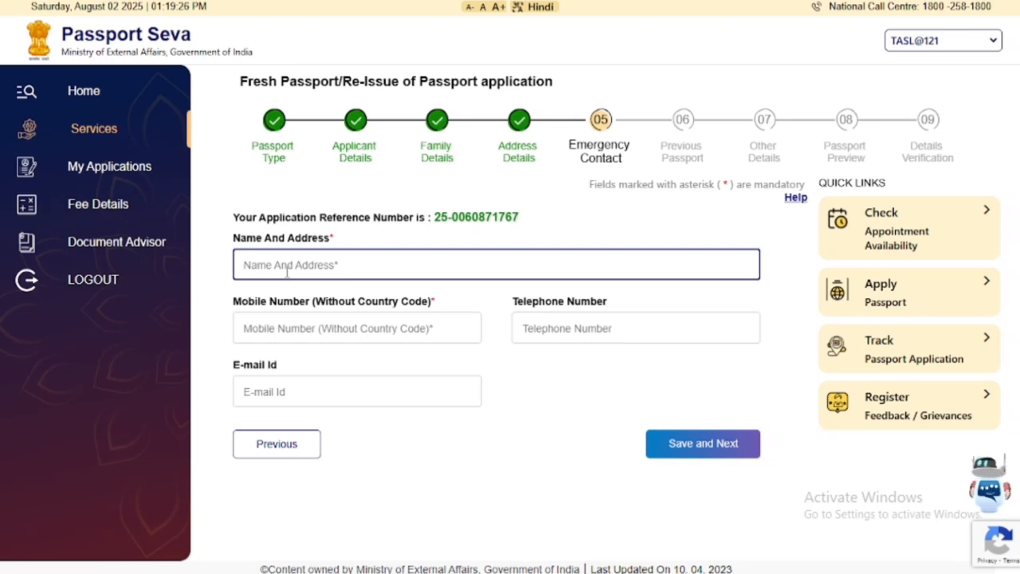
text(KHA)
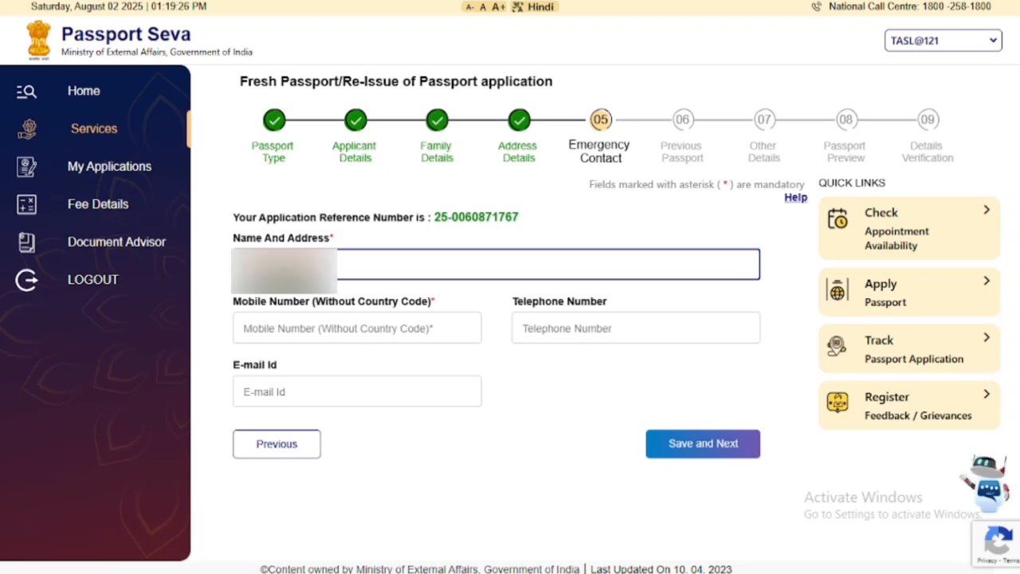
text(ULIYA)
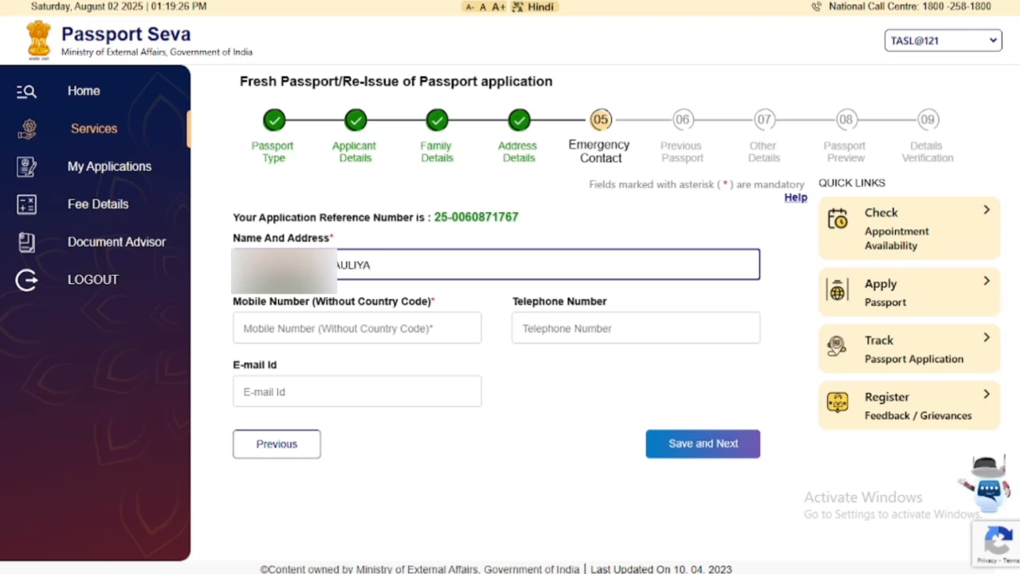
click(328, 327)
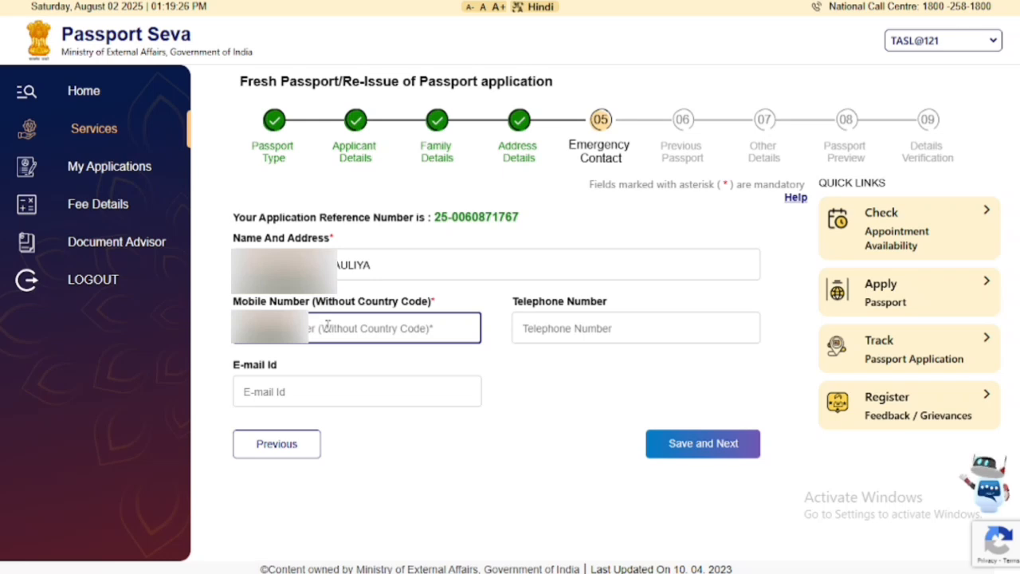
text(9)
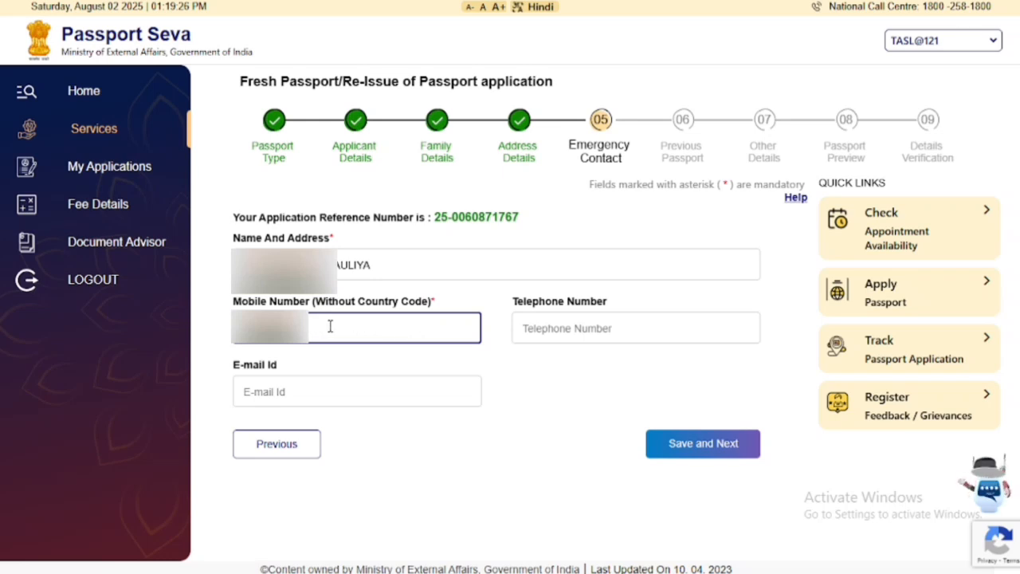
click(321, 396)
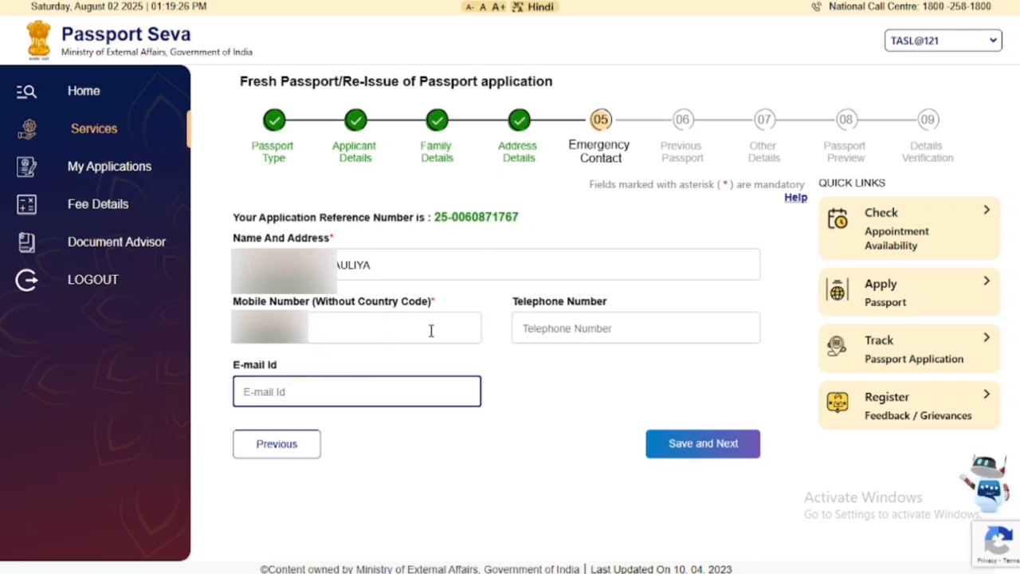
click(706, 456)
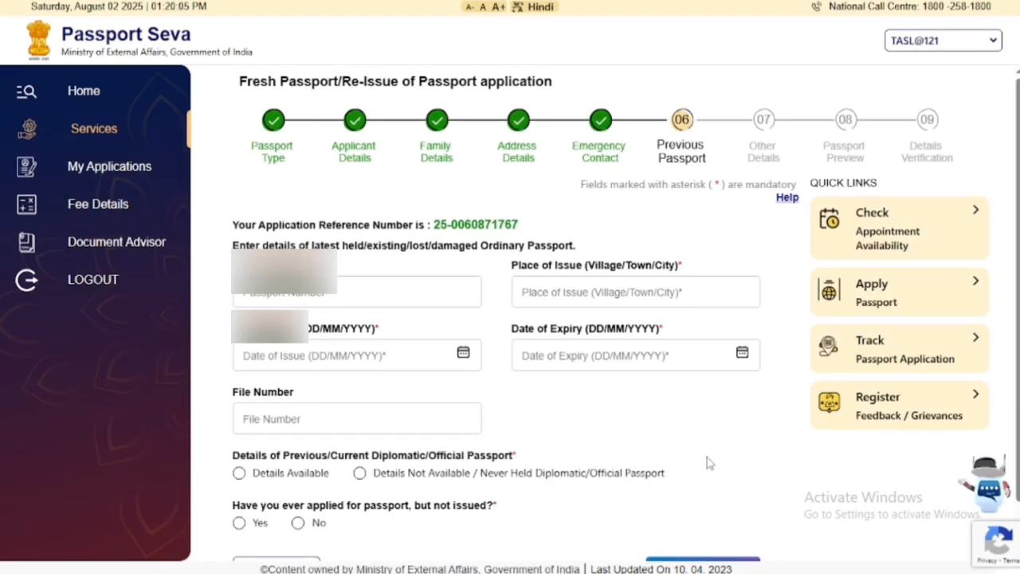
Enter the old passport number and place of issue, correcting a typo in the place.
scroll(533, 243, down, 1)
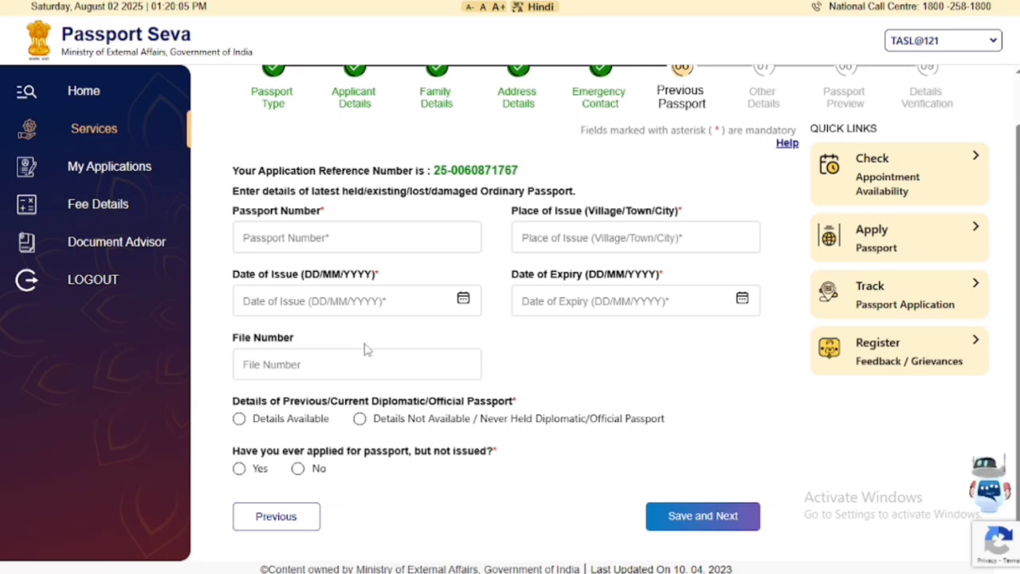
click(315, 247)
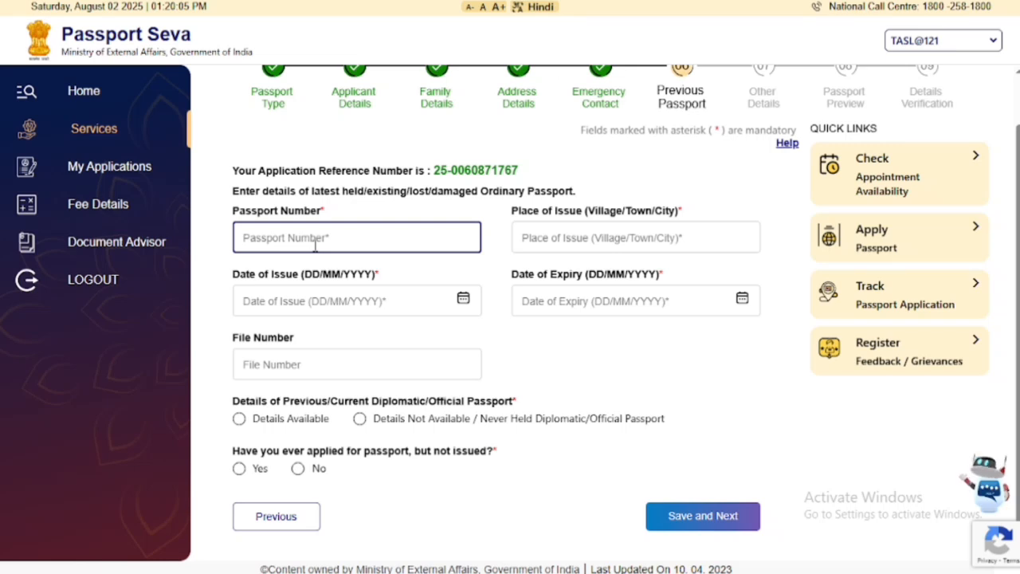
text(M)
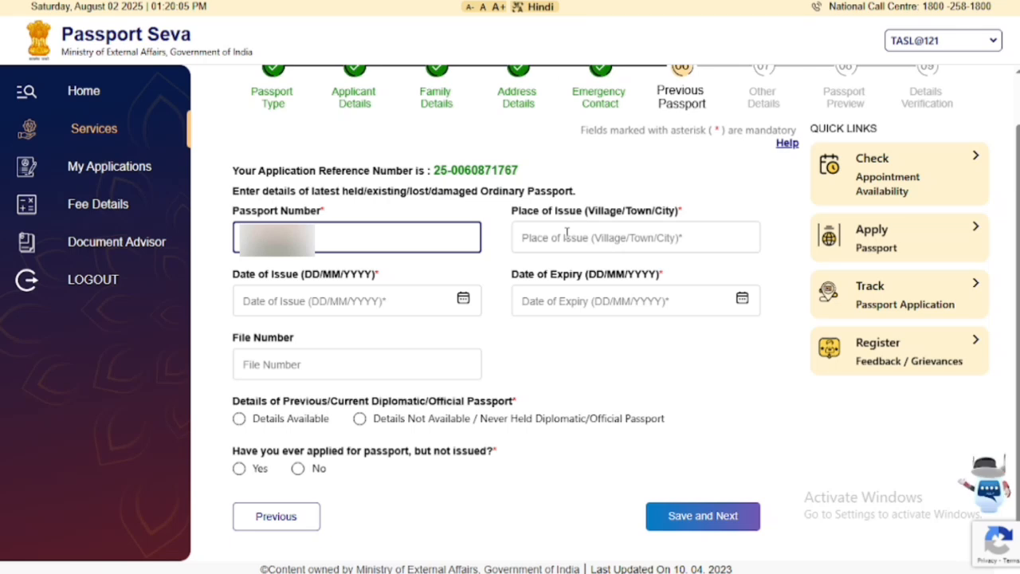
click(566, 233)
text(BHI)
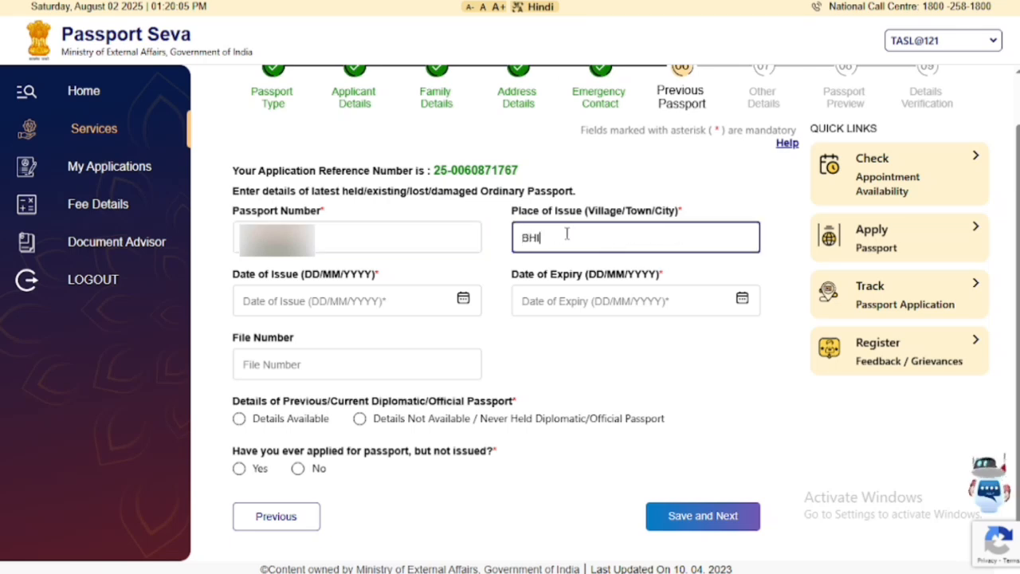
text(NDA)
key(BackSpace)
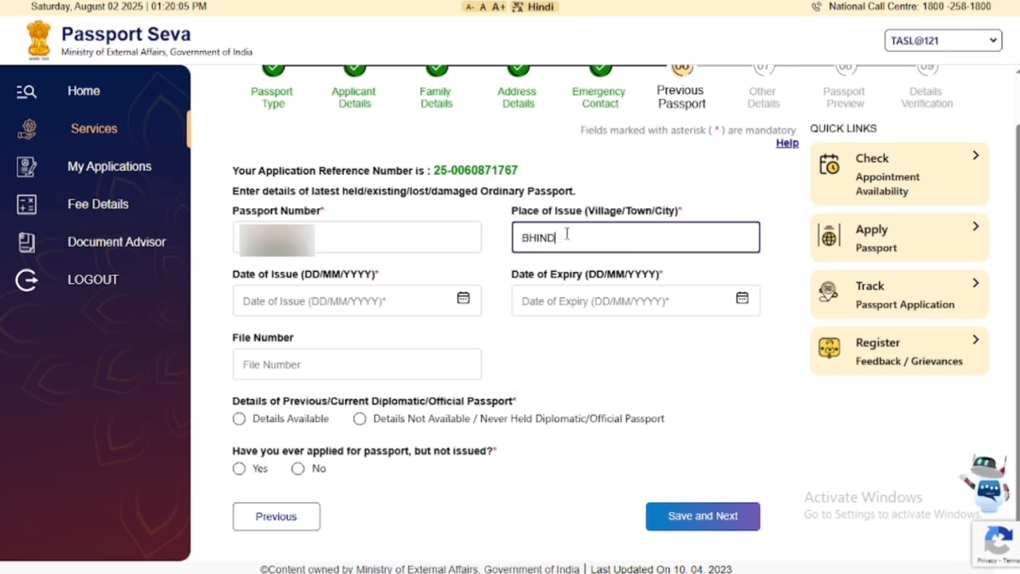
key(BackSpace)
key(BackSpace)
key(BackSpace)
key(BackSpace)
key(BackSpace)
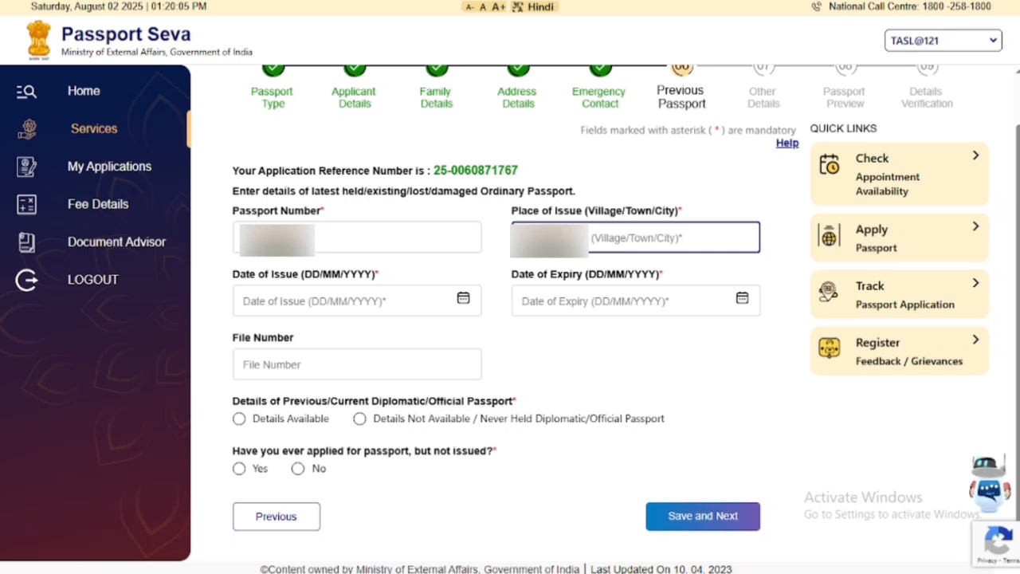
text(BH)
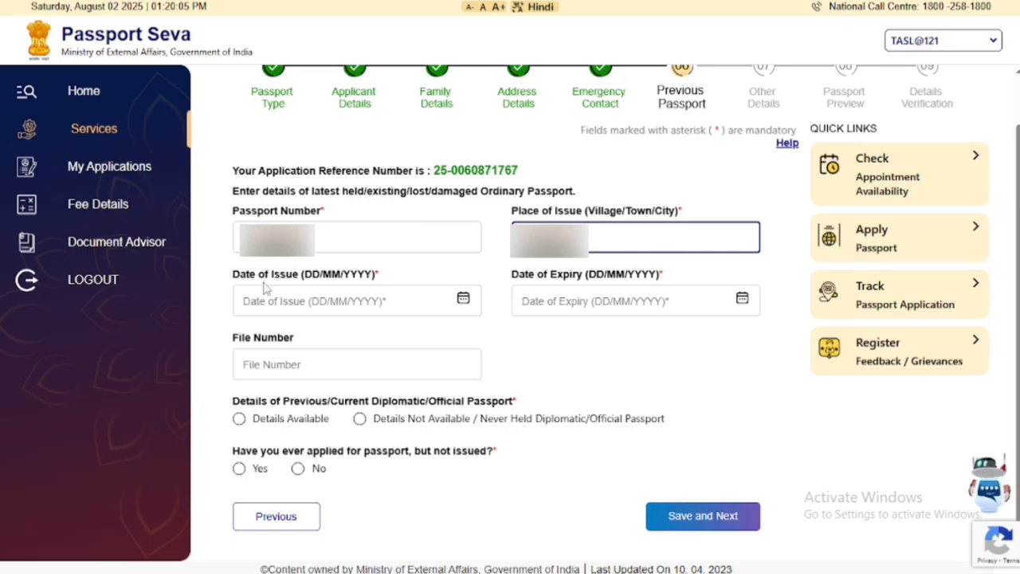
click(322, 298)
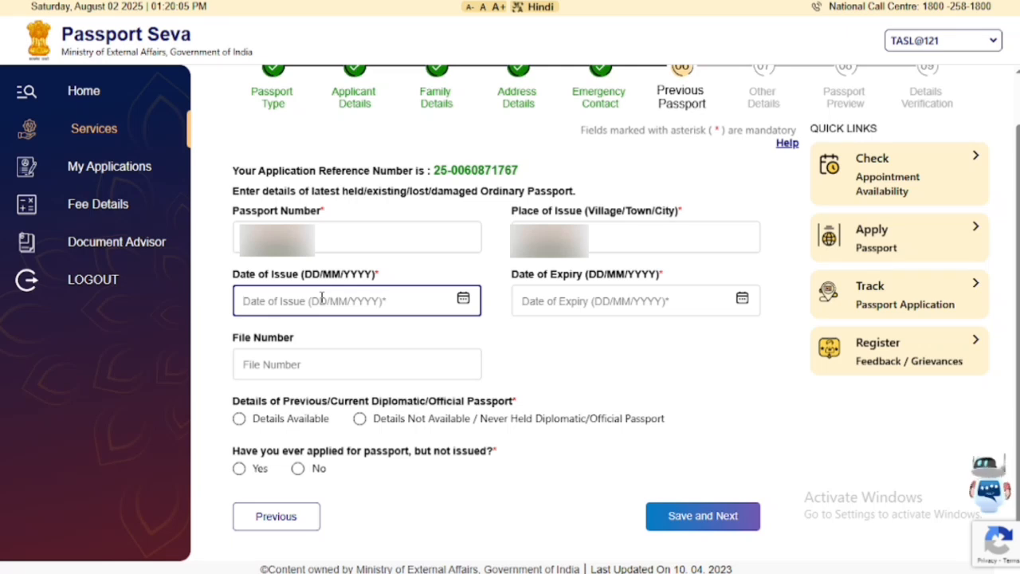
Set the old passport's issue and 08/05/2025 expiry dates and enter its file number.
click(463, 300)
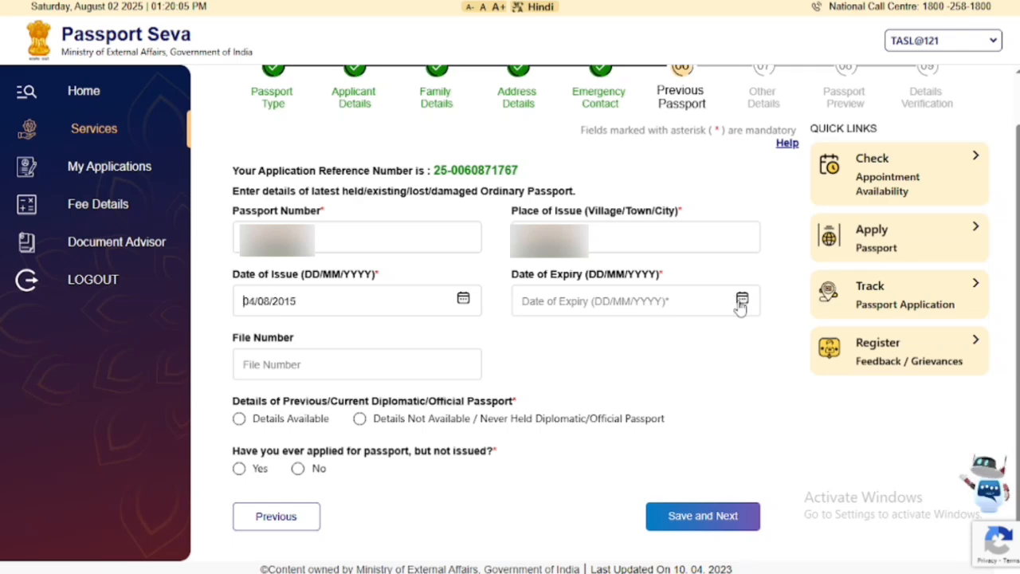
click(741, 301)
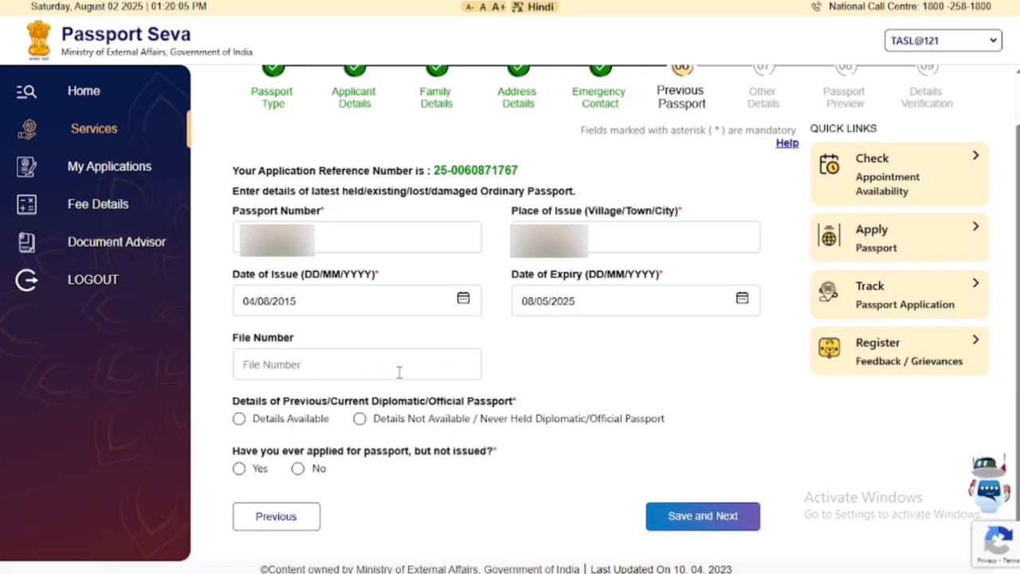
click(339, 369)
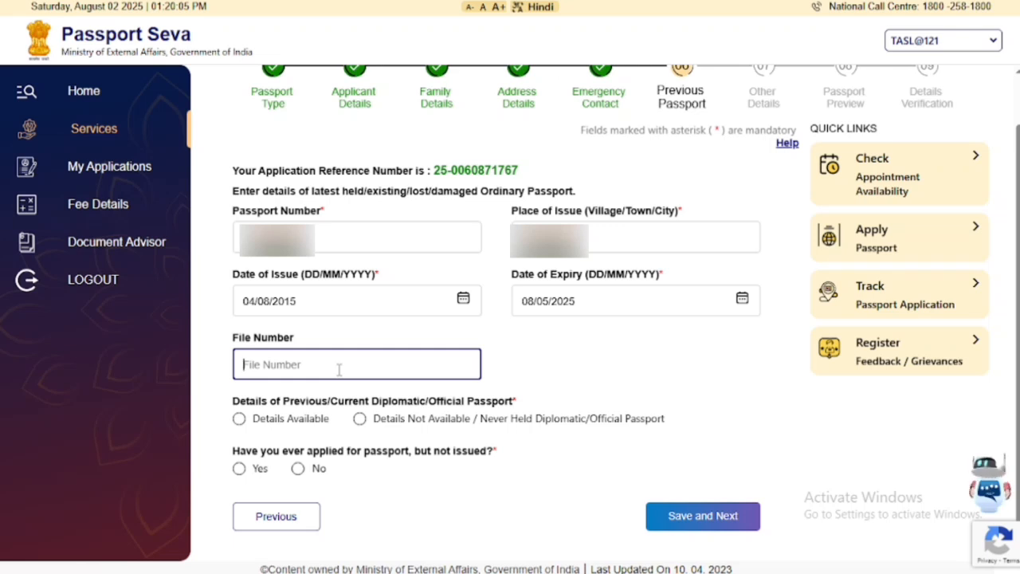
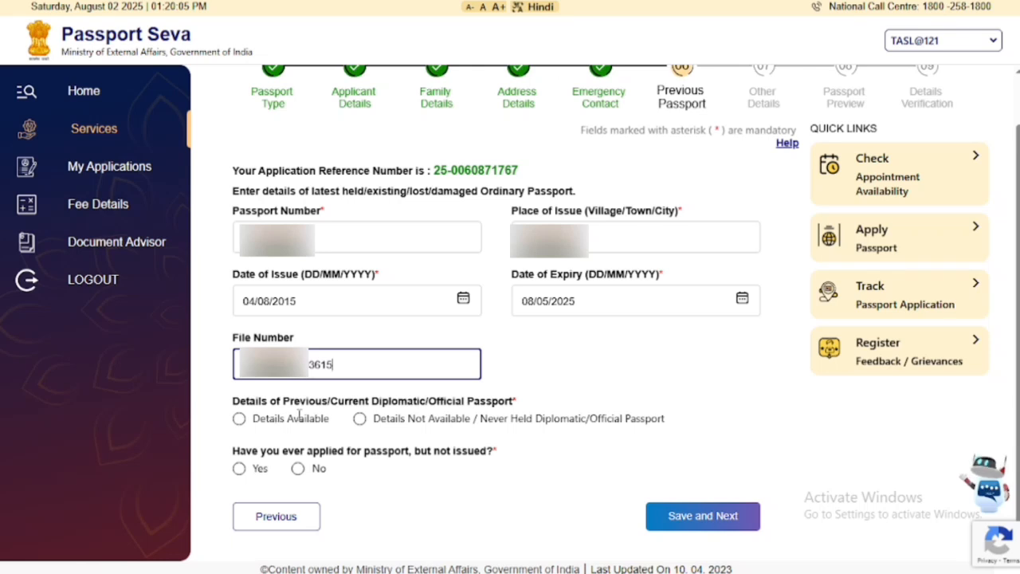
Mark diplomatic passport details not available, answer No to unissued applications, and save.
click(360, 420)
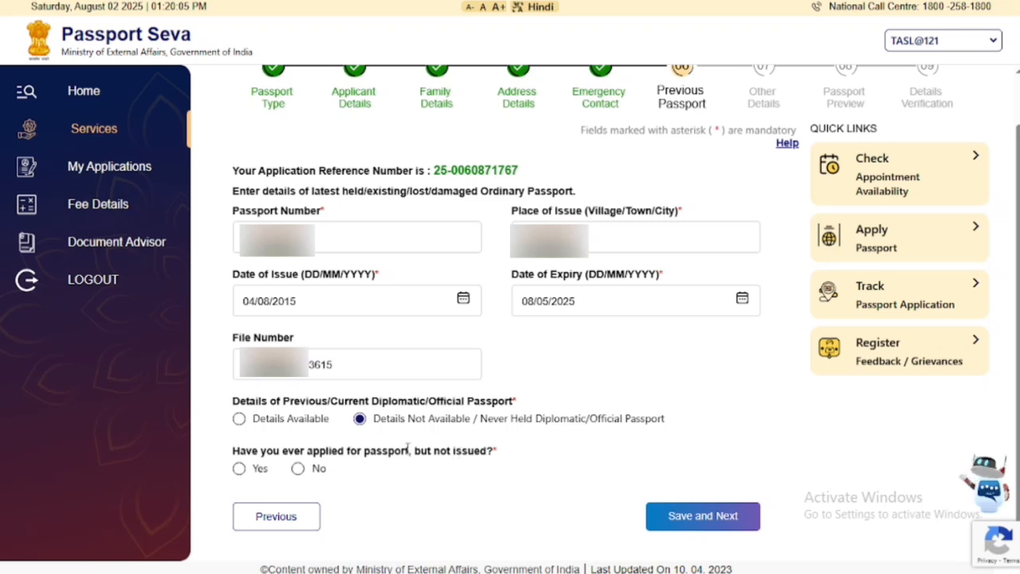
click(299, 469)
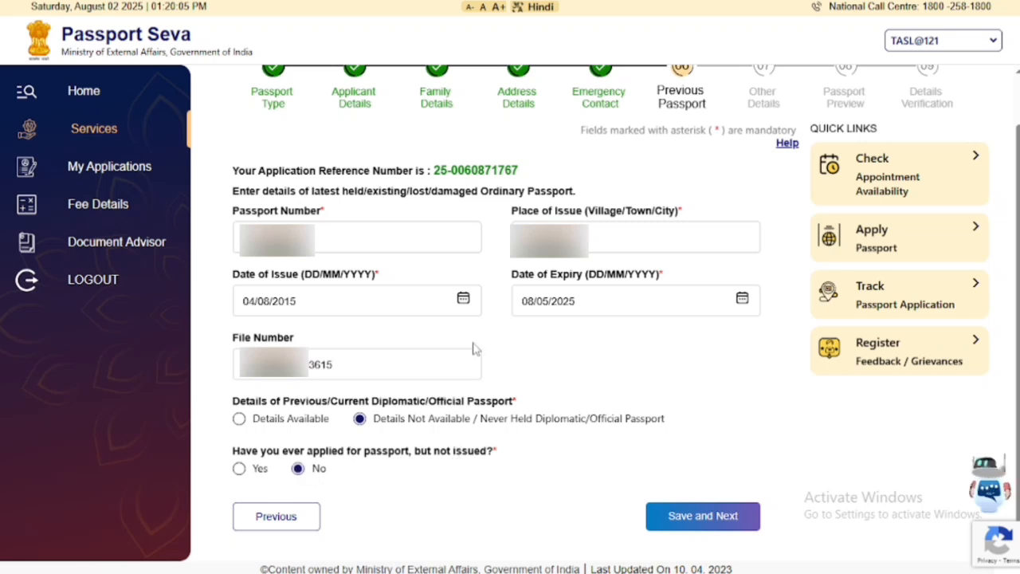
click(701, 517)
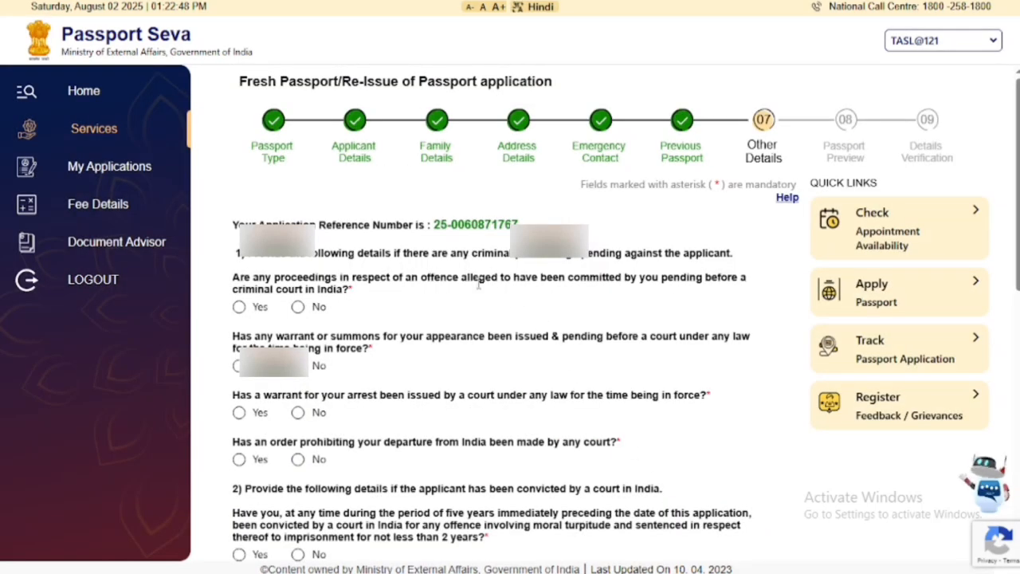
Answer No to criminal proceedings, warrants, departure prohibition, conviction and passport refusal questions.
scroll(479, 291, down, 2)
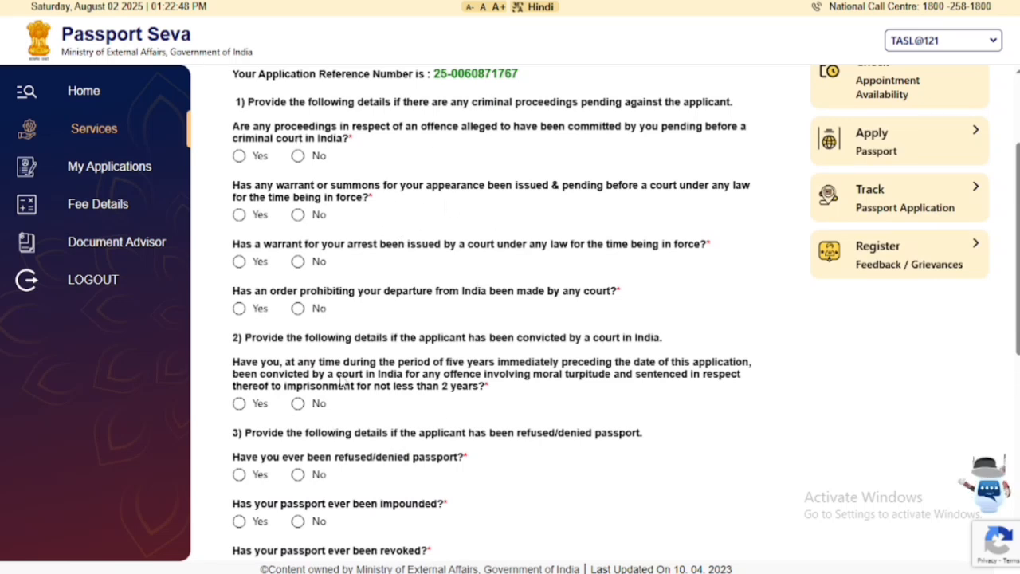
click(298, 156)
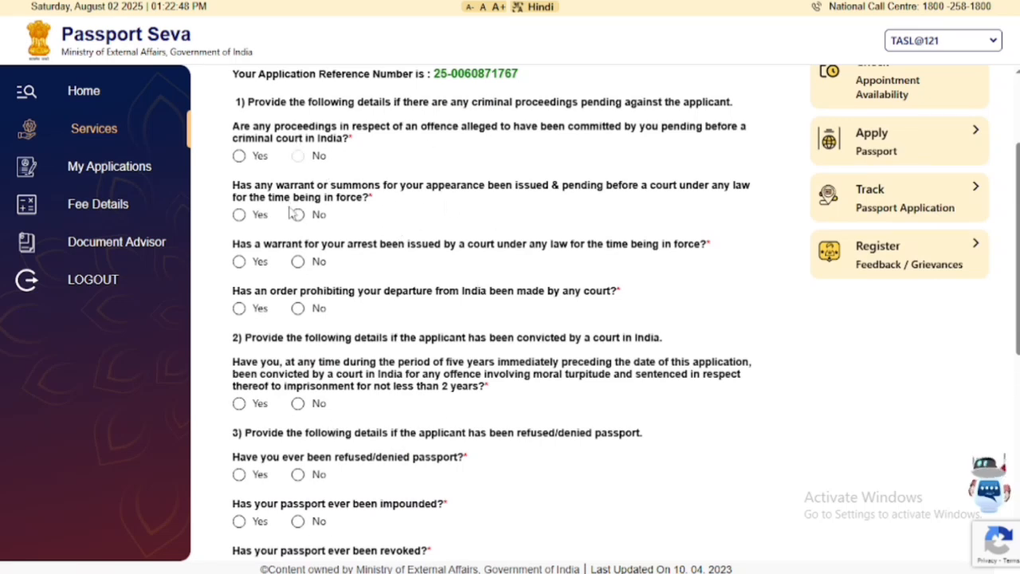
click(297, 215)
click(297, 262)
click(298, 309)
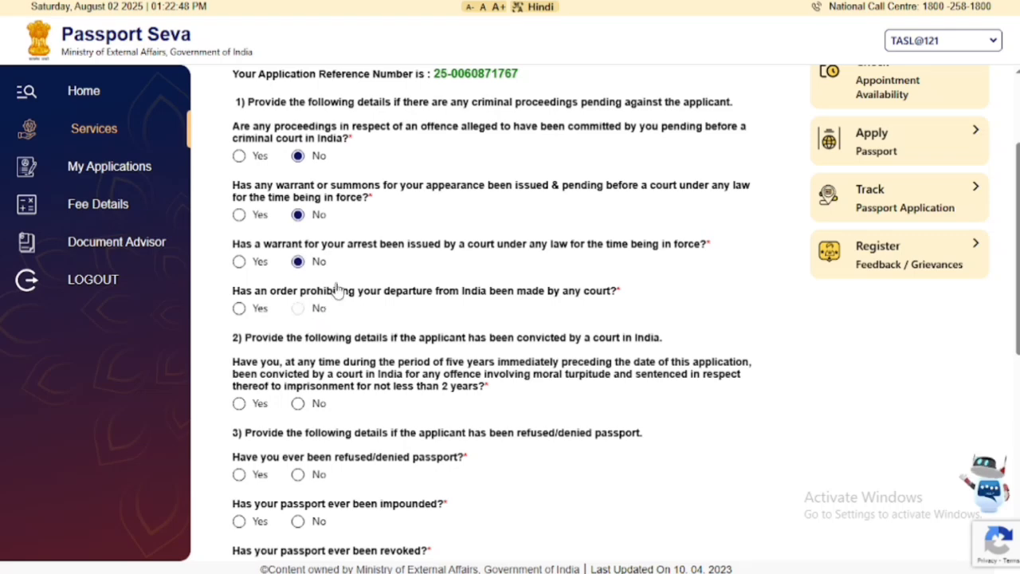
scroll(337, 289, down, 2)
click(297, 253)
click(297, 324)
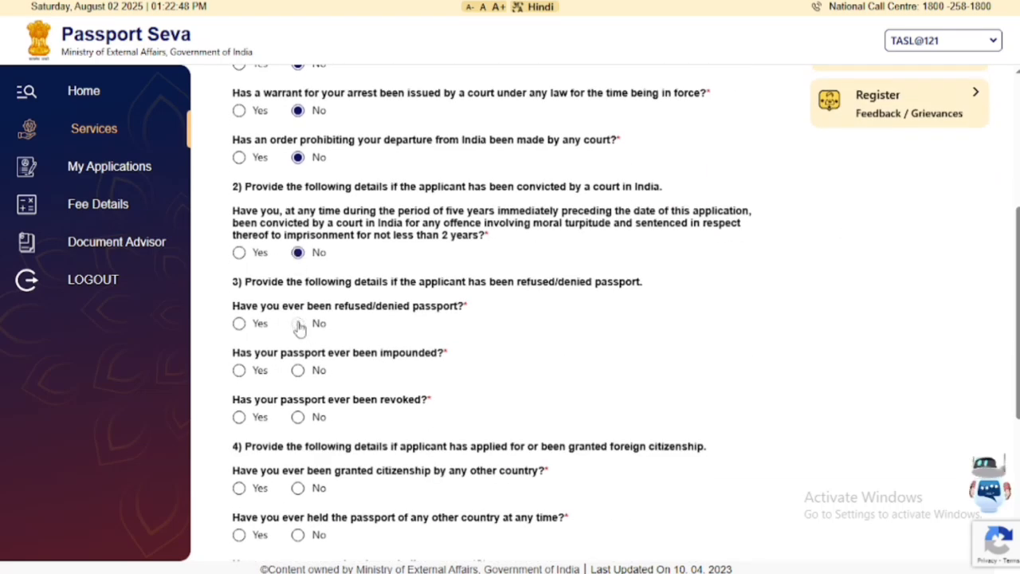
Answer No to impoundment, revocation, foreign citizenship, emergency return, deportation and repatriation, then save.
scroll(318, 303, down, 3)
click(298, 145)
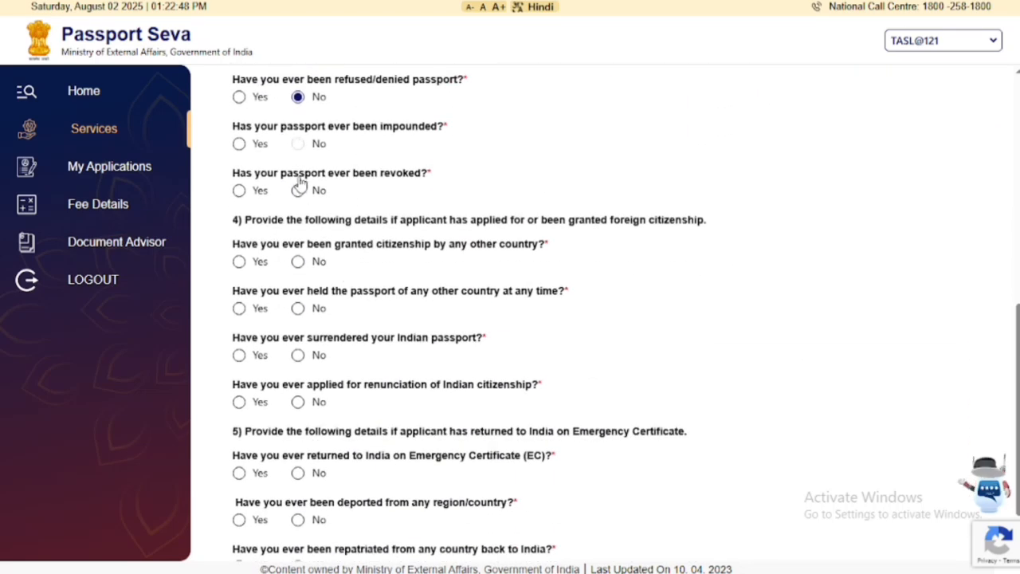
click(299, 191)
click(299, 263)
click(297, 308)
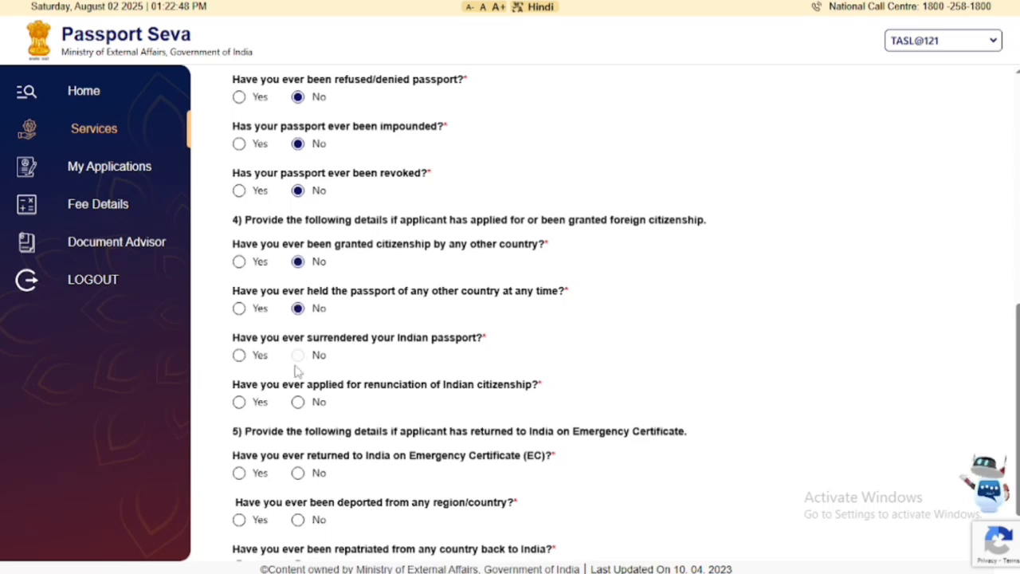
click(298, 403)
scroll(390, 282, down, 1)
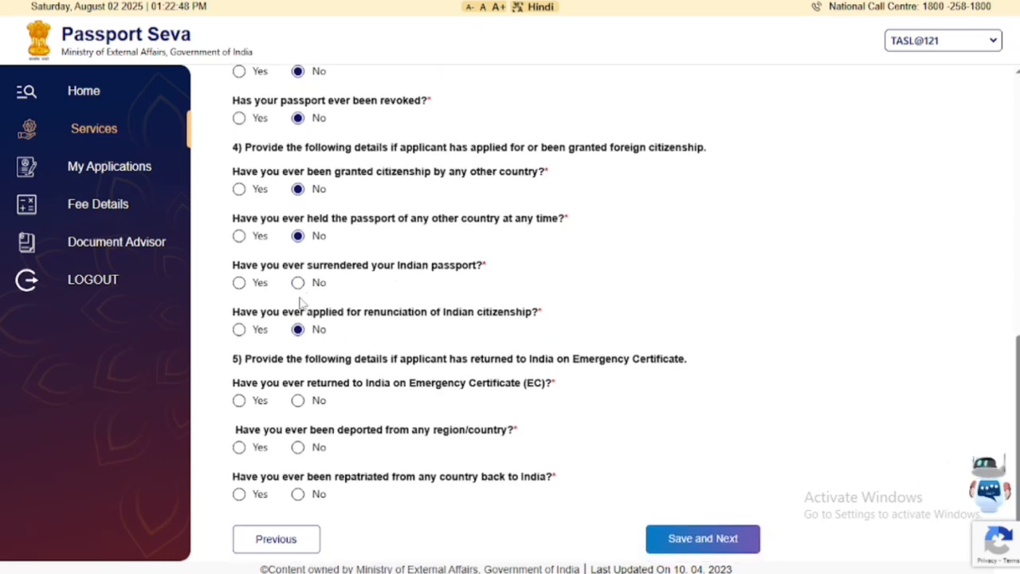
click(298, 284)
click(298, 401)
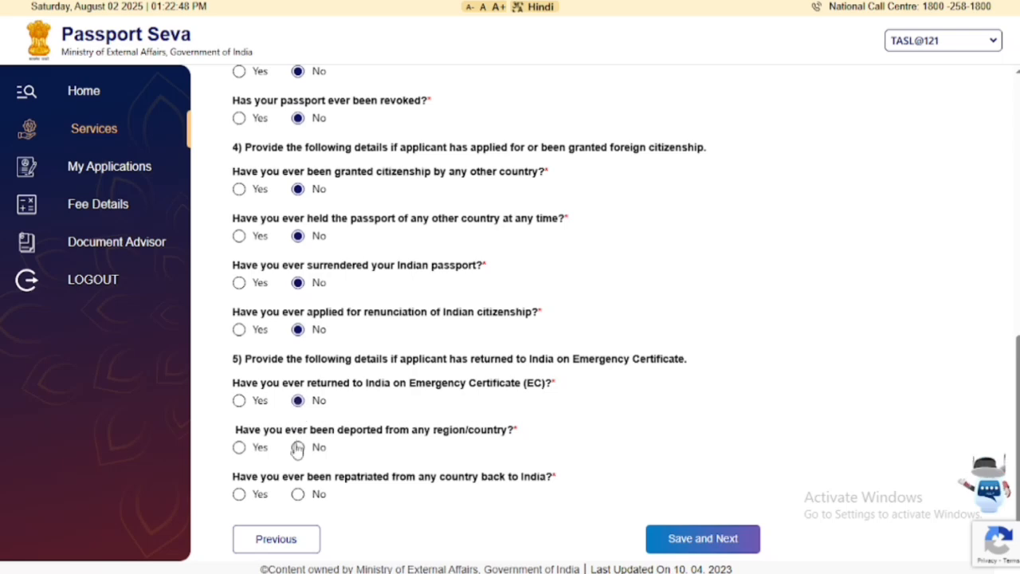
click(297, 448)
click(298, 494)
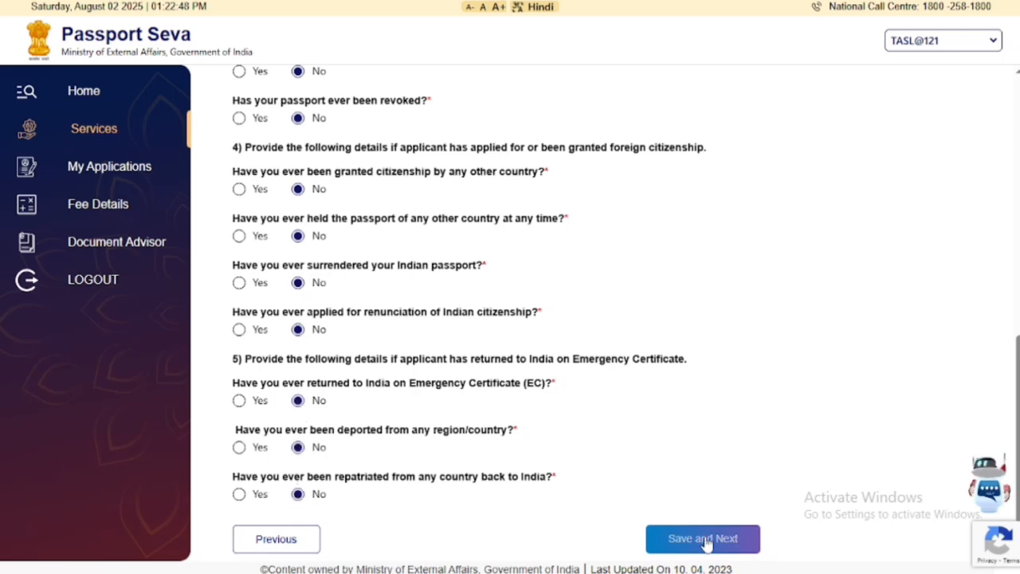
click(705, 541)
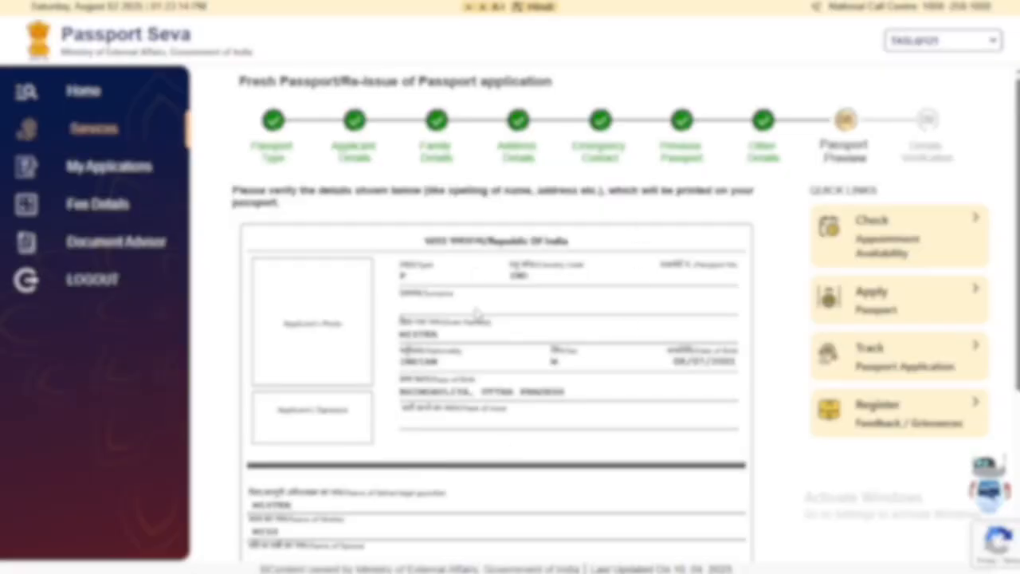
Review the passport preview, agree it is true and correct, and continue to verification.
scroll(554, 267, down, 3)
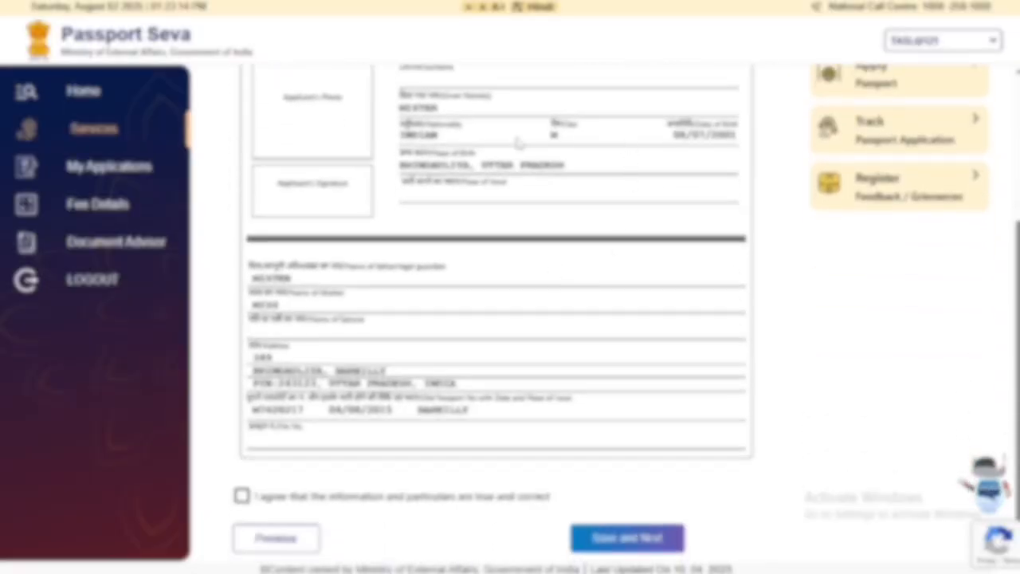
scroll(581, 205, up, 2)
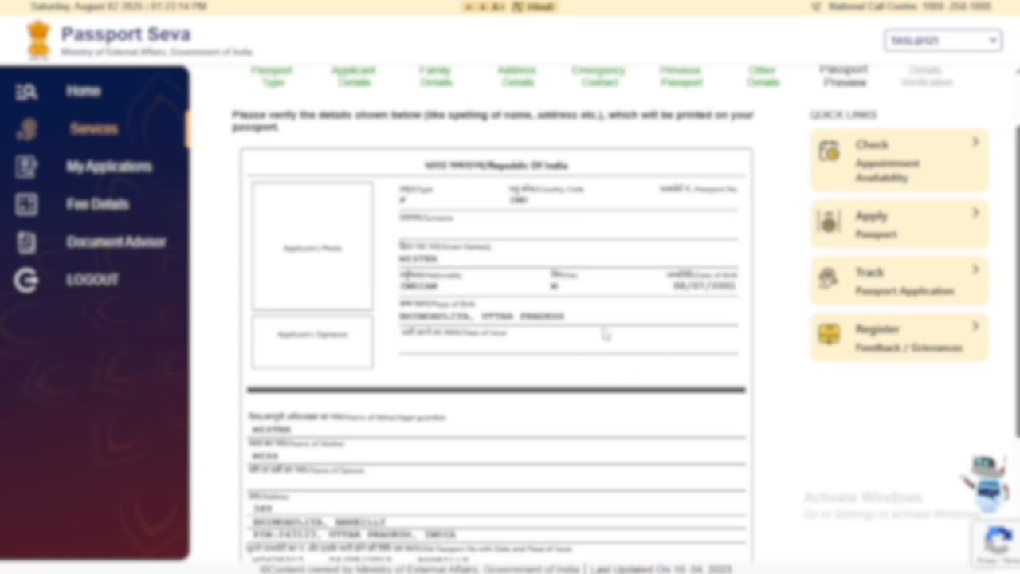
scroll(603, 331, down, 2)
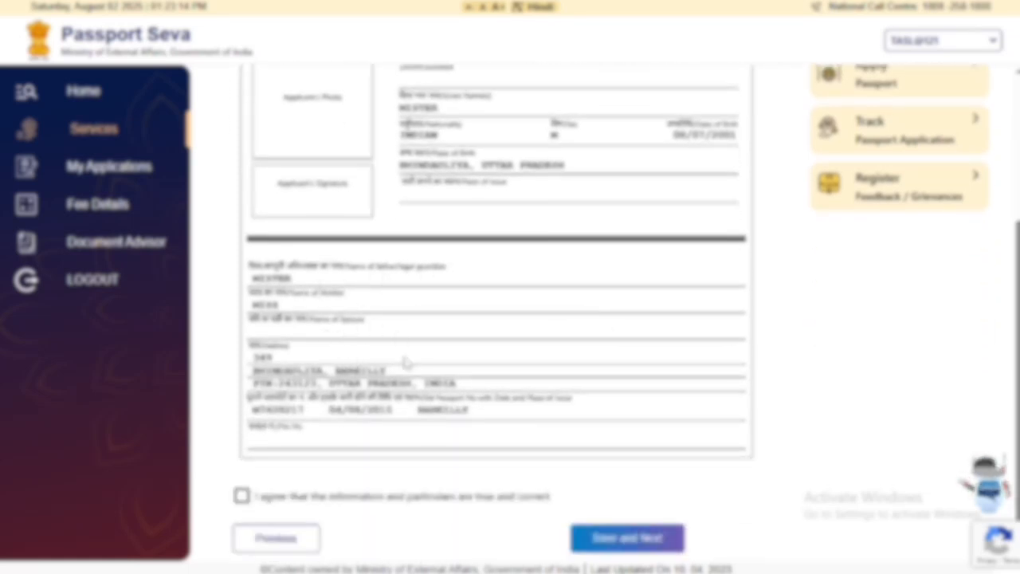
scroll(425, 316, up, 2)
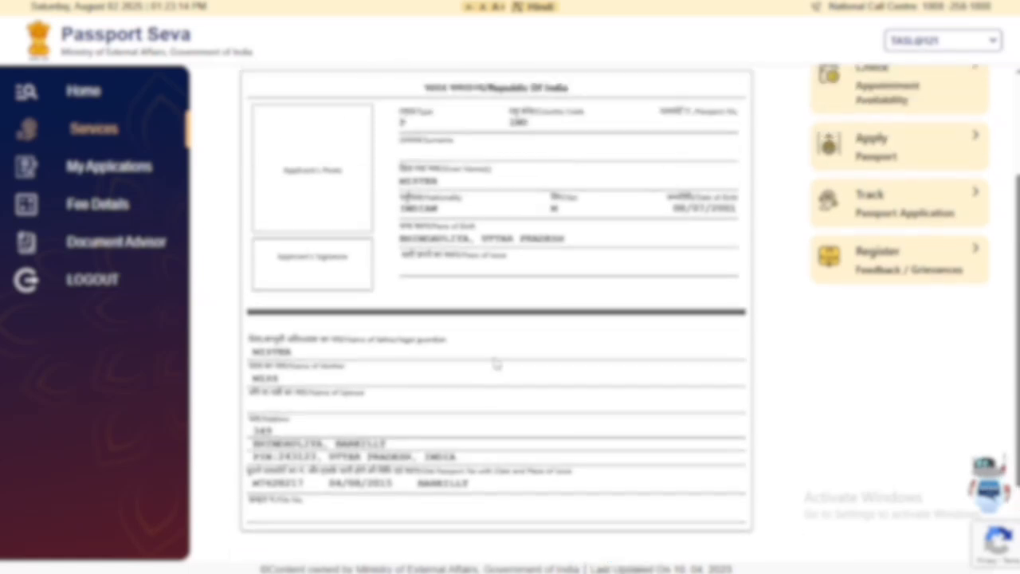
scroll(545, 304, down, 1)
scroll(544, 304, down, 1)
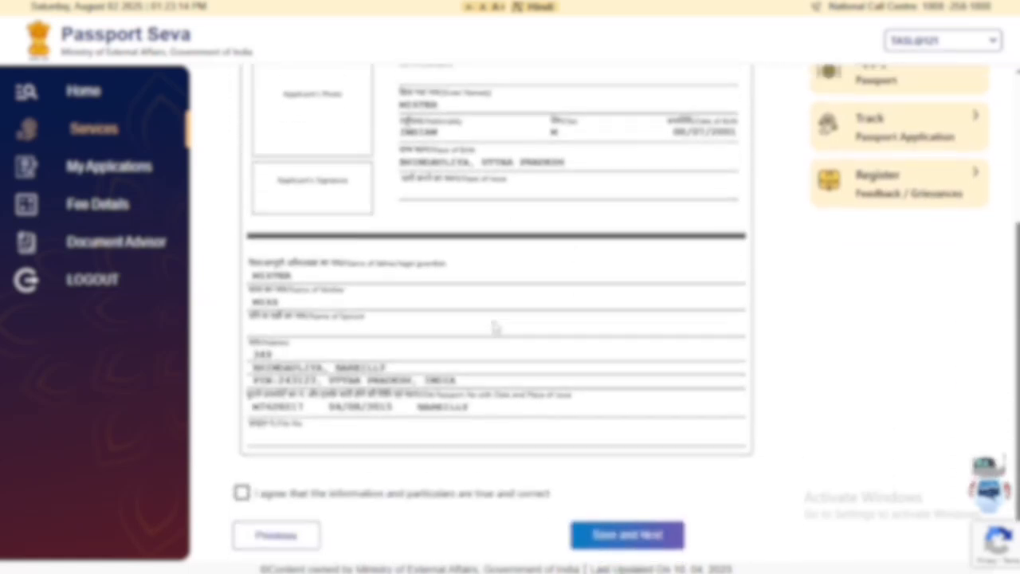
scroll(503, 325, up, 2)
scroll(558, 217, down, 2)
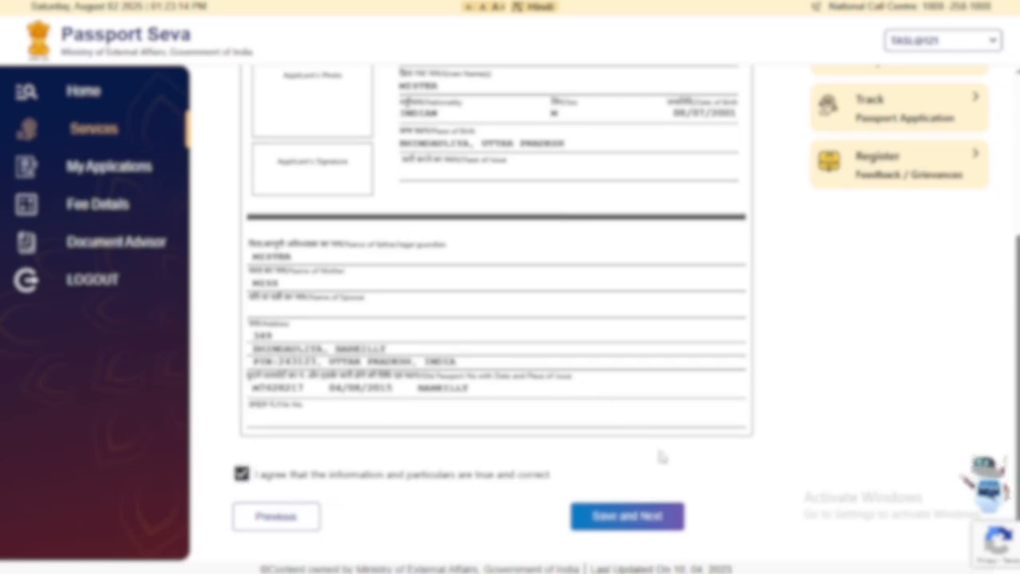
click(619, 519)
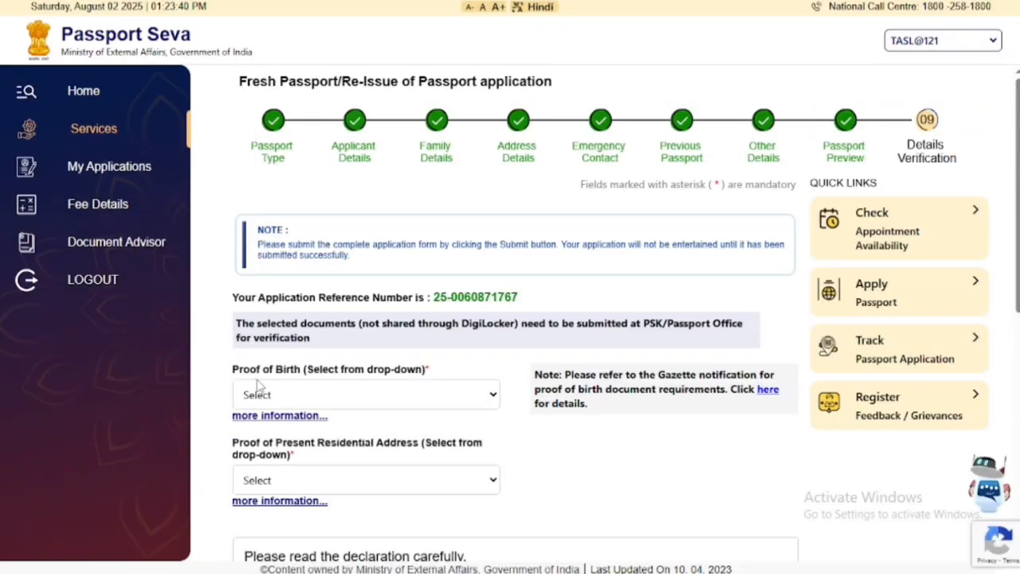
Select PAN Card as the proof of birth document.
click(313, 405)
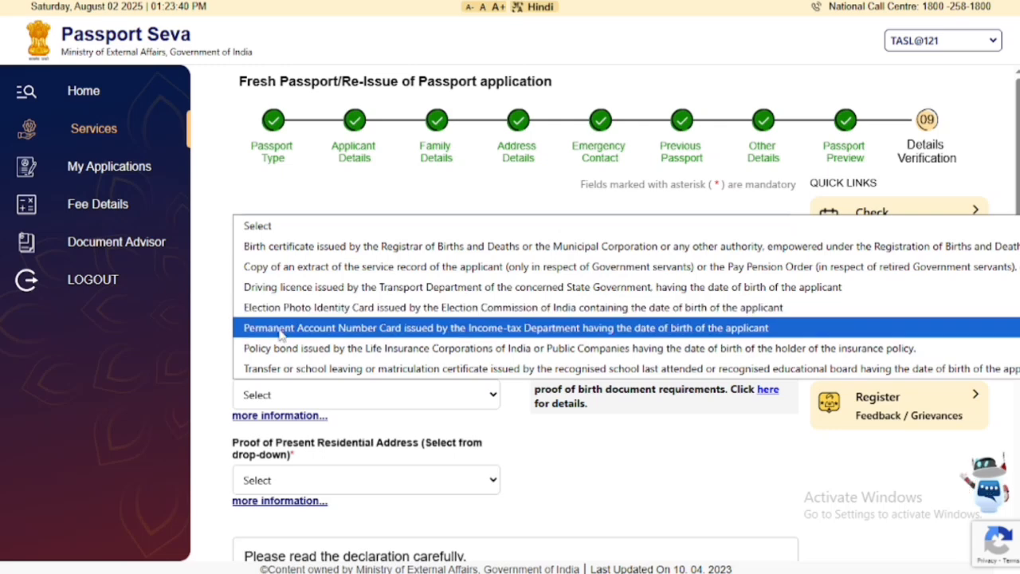
click(342, 329)
scroll(368, 328, down, 3)
scroll(367, 328, down, 1)
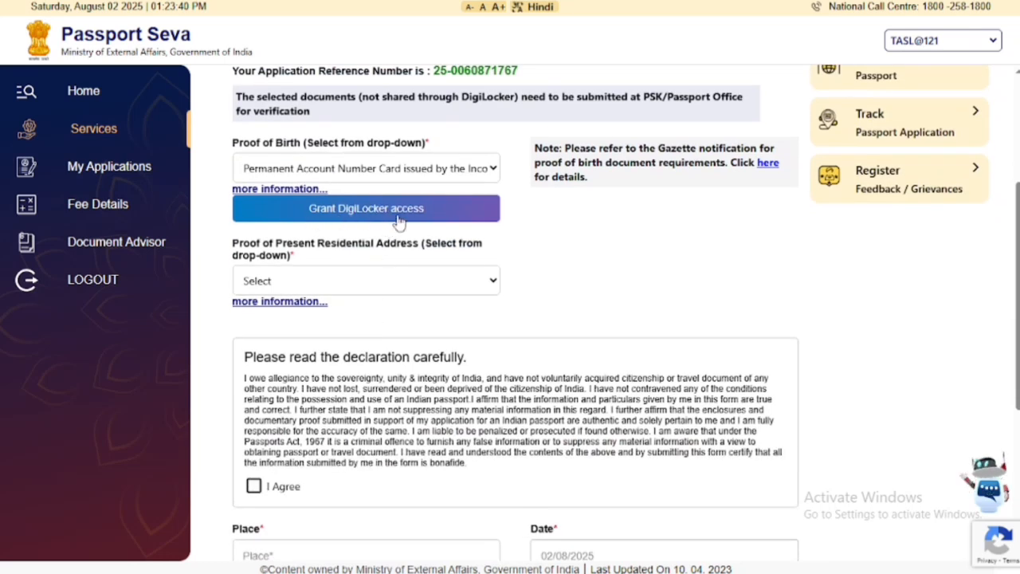
Select Aadhaar Card as proof of present residential address.
click(334, 281)
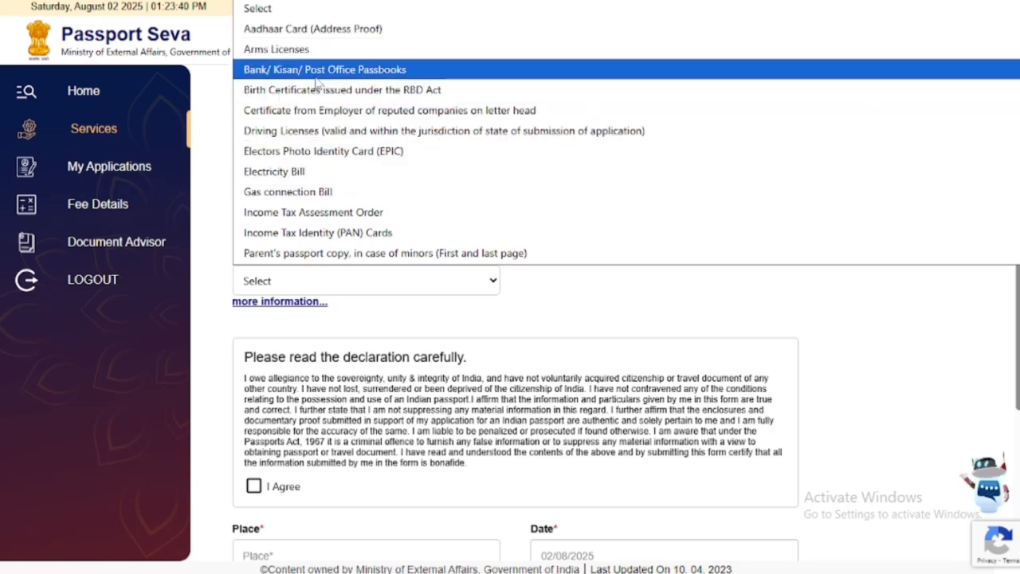
click(358, 28)
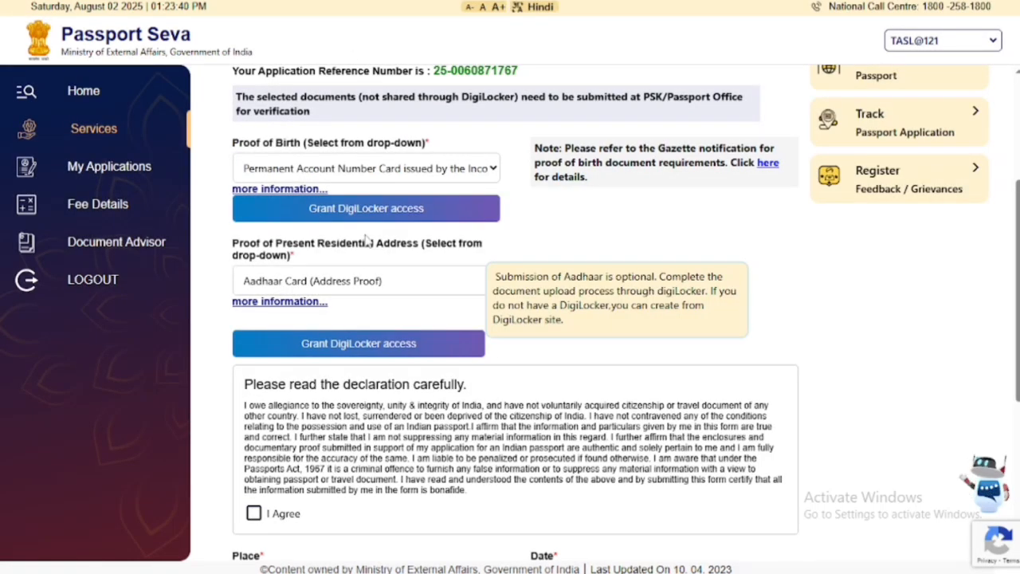
scroll(366, 239, down, 2)
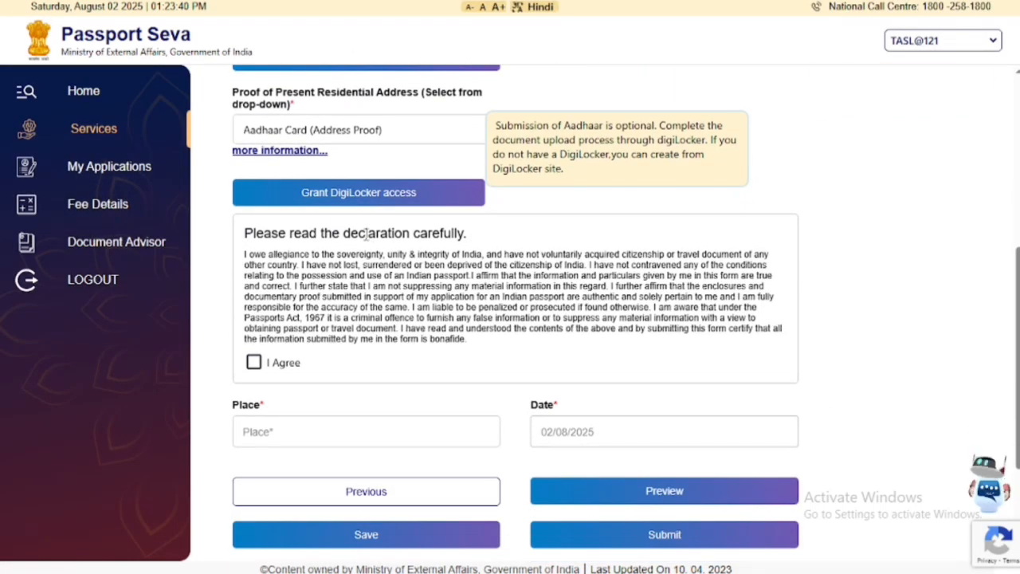
scroll(367, 235, down, 2)
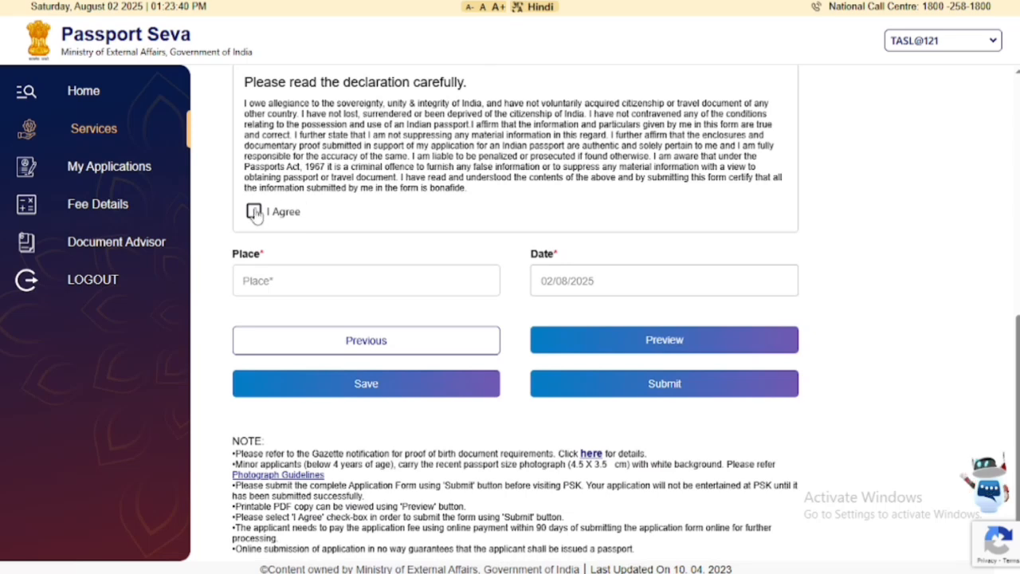
Agree to the declaration and enter BAREILLY as the place.
click(253, 212)
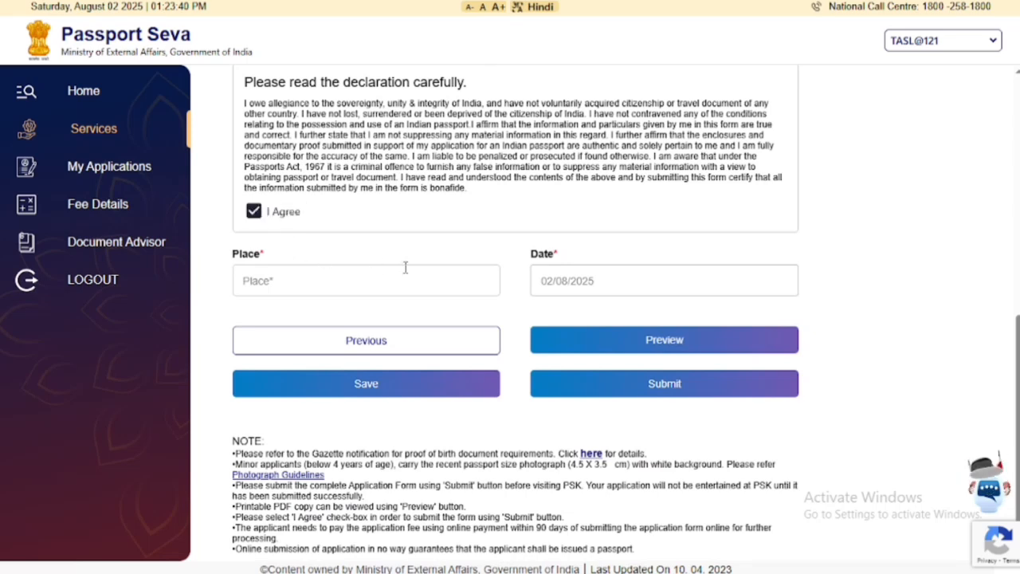
click(349, 281)
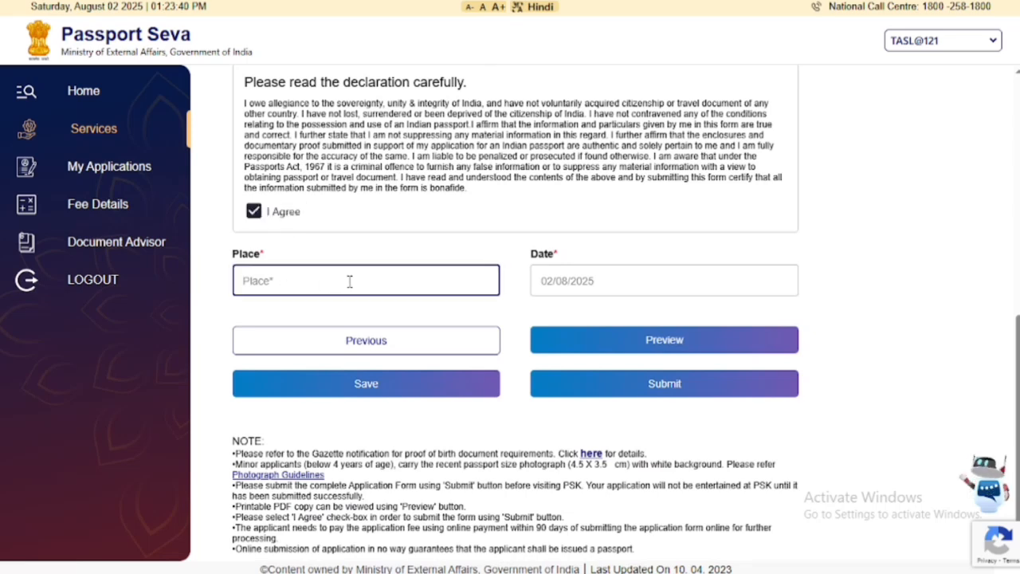
text(BAREI)
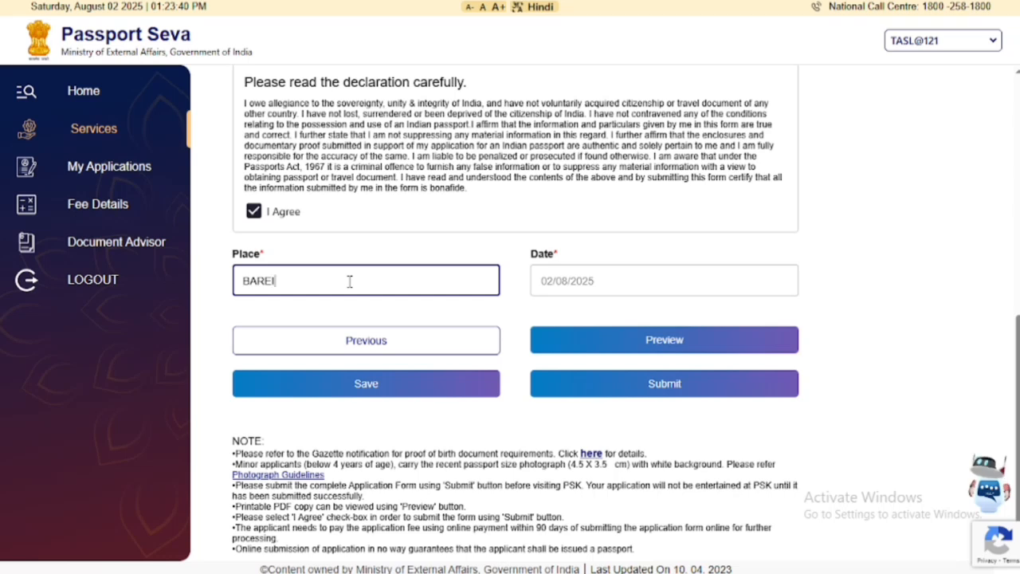
text(LLY)
Save the application form, acknowledge the success message, and request the printable preview.
click(599, 348)
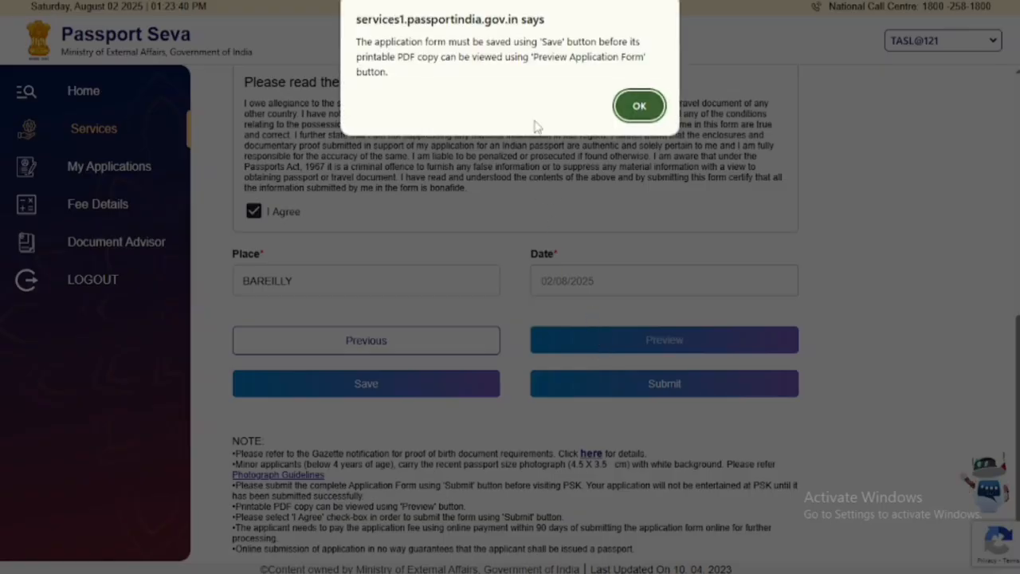
click(639, 106)
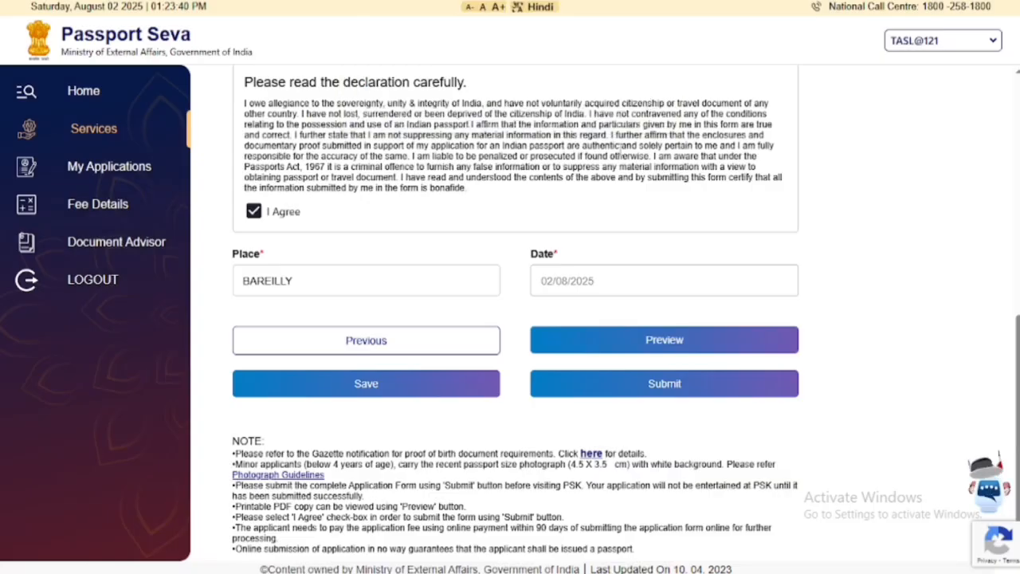
click(384, 383)
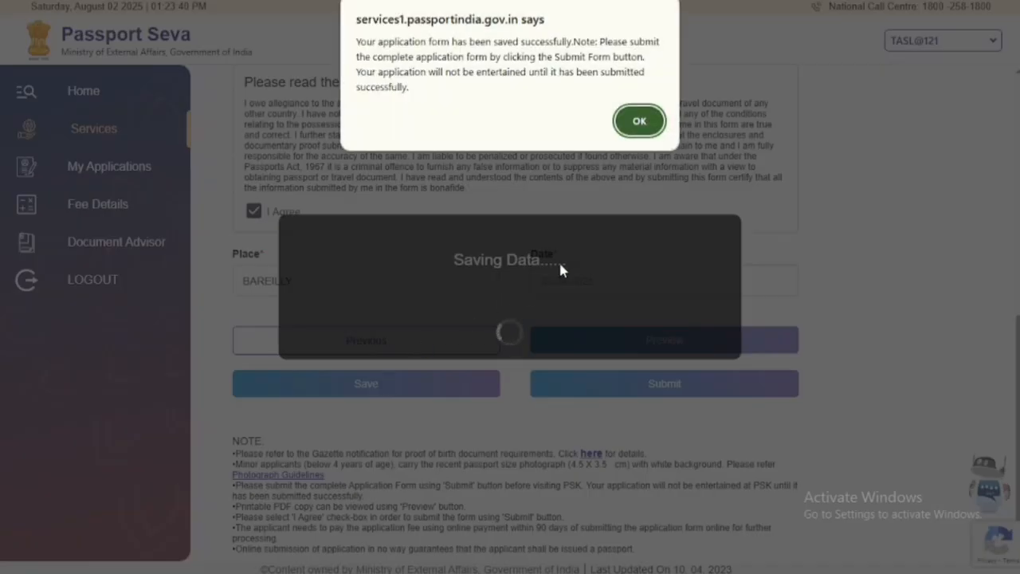
click(640, 120)
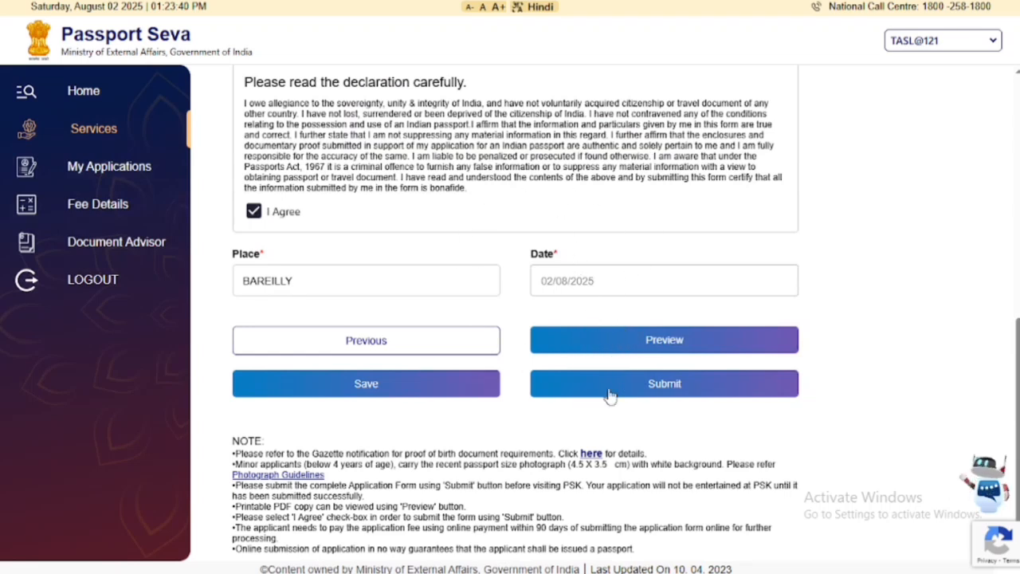
click(646, 340)
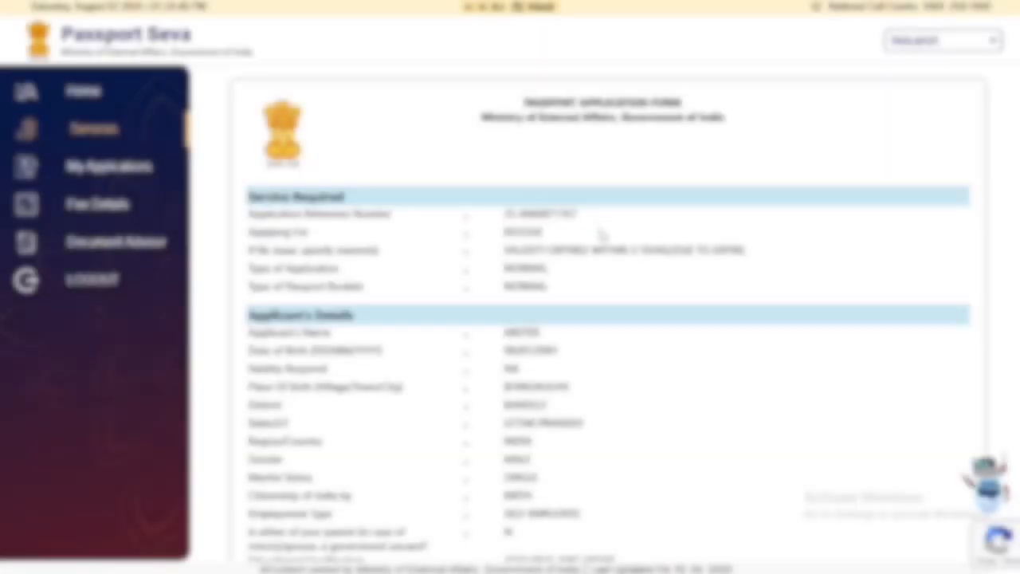
Scroll through the printable application form down to the self-declaration dated 02/08/2025.
scroll(603, 236, down, 3)
scroll(604, 238, up, 3)
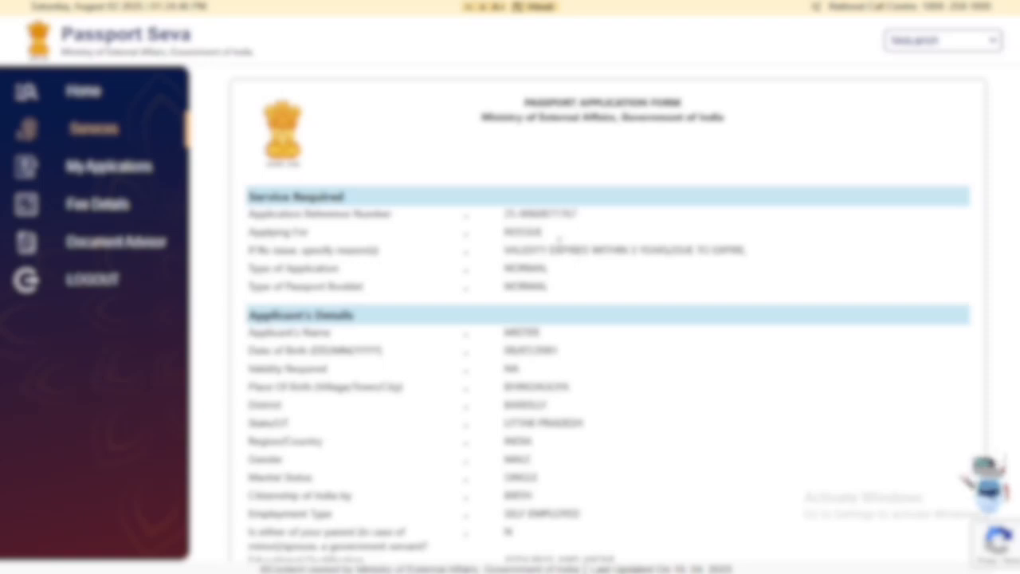
scroll(558, 249, down, 7)
scroll(561, 252, down, 4)
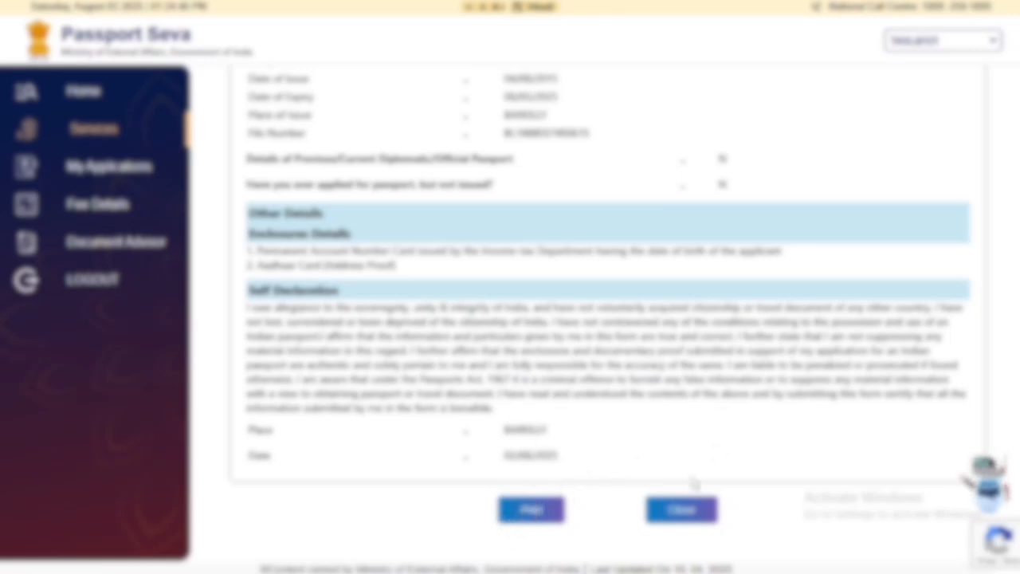
Close the application preview and submit the passport re-issue form.
click(679, 510)
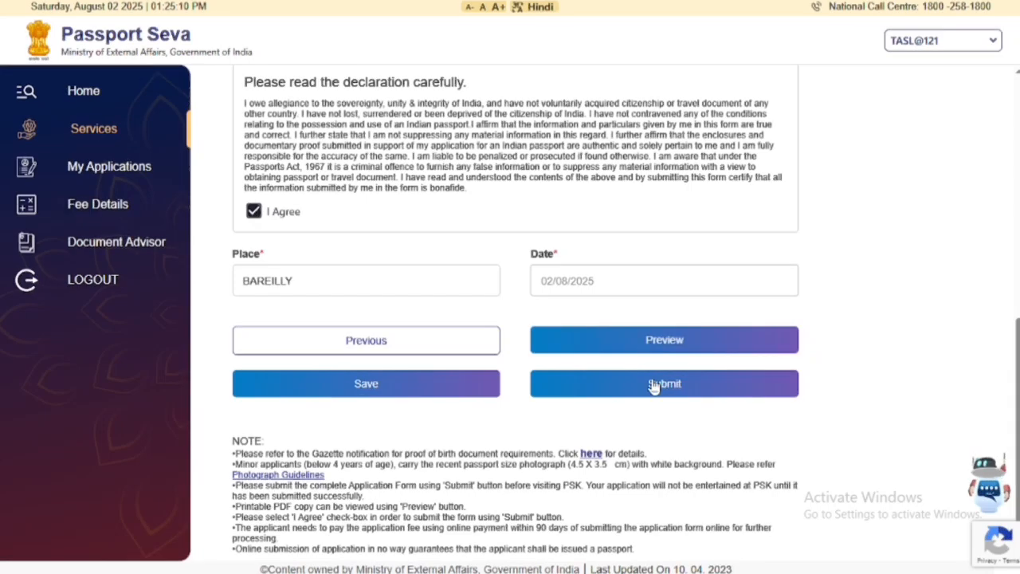
click(661, 387)
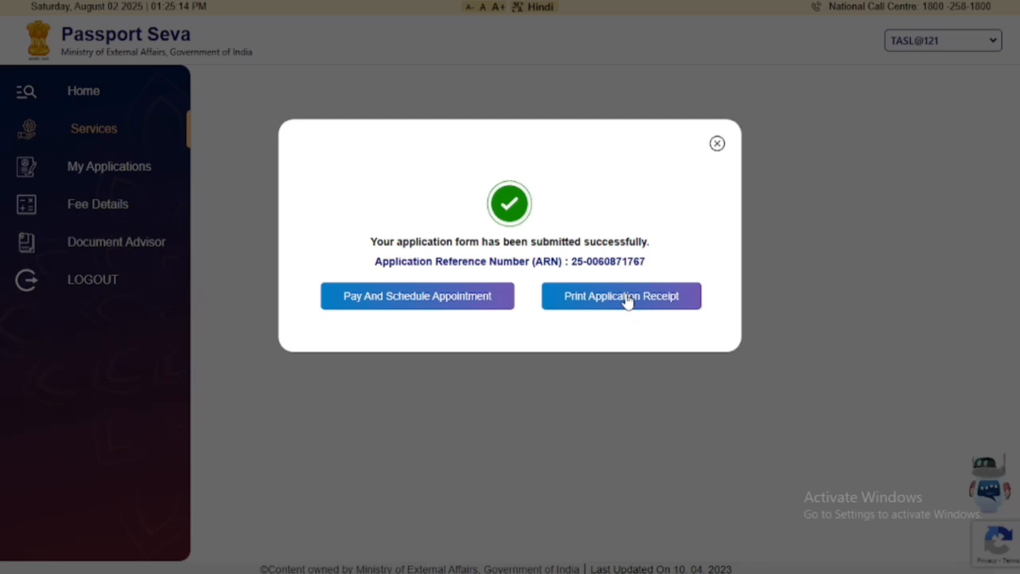
Choose PSK Bareilly as the appointment location and confirm it.
click(431, 303)
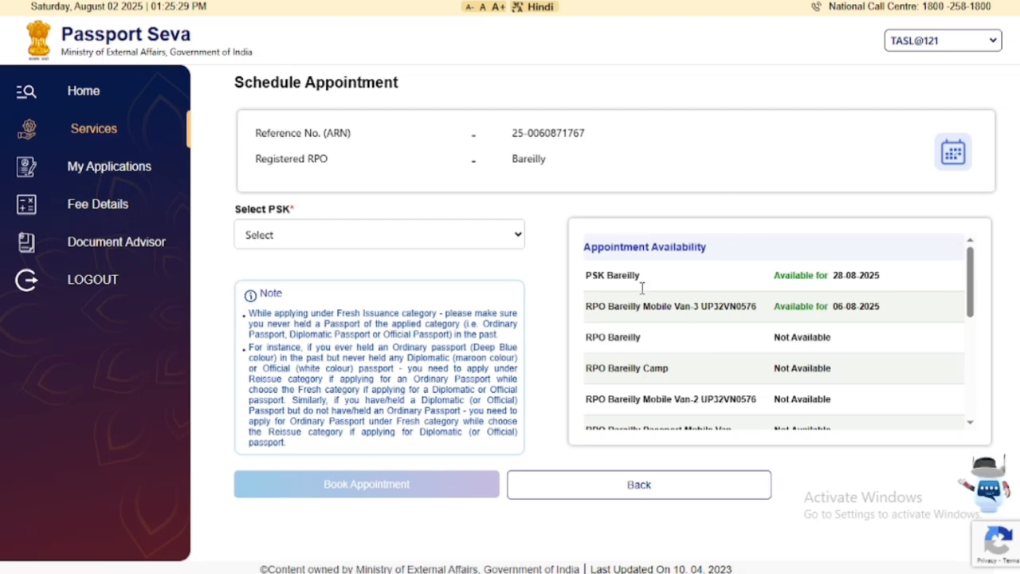
click(470, 247)
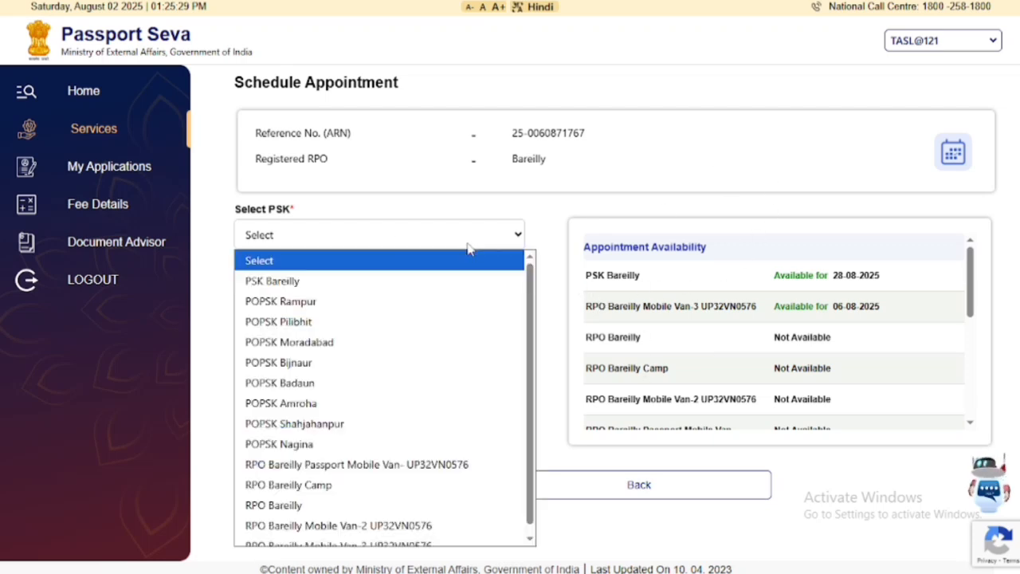
click(321, 285)
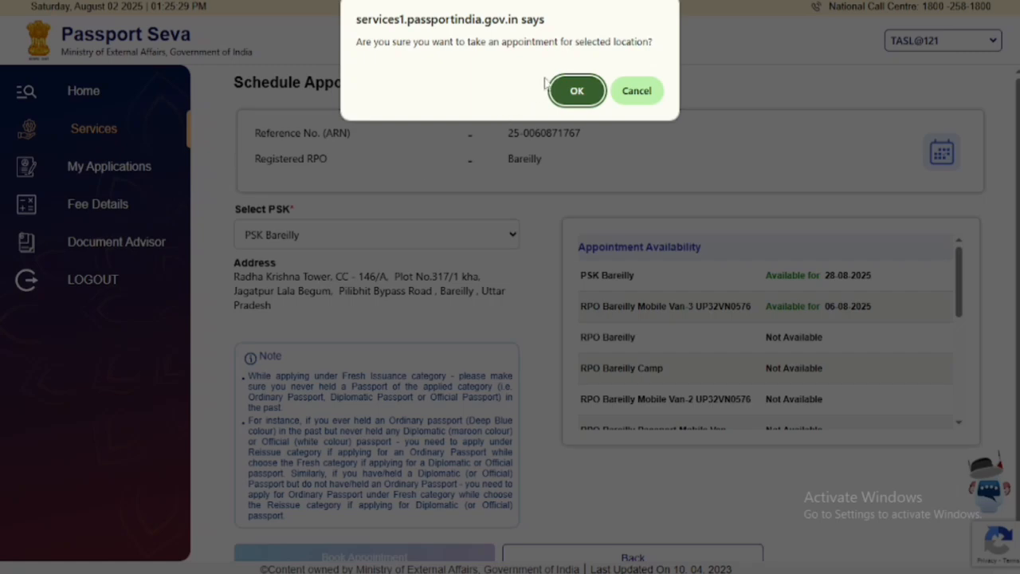
click(576, 94)
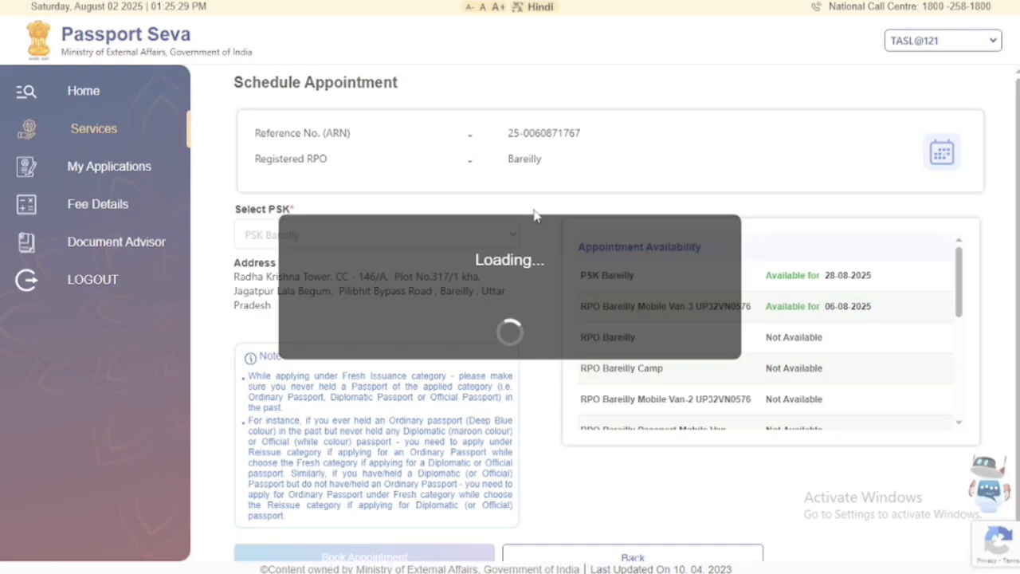
Confirm the 28/08/2025 appointment and proceed to the Rs. 1500.0 payment page.
scroll(534, 215, down, 2)
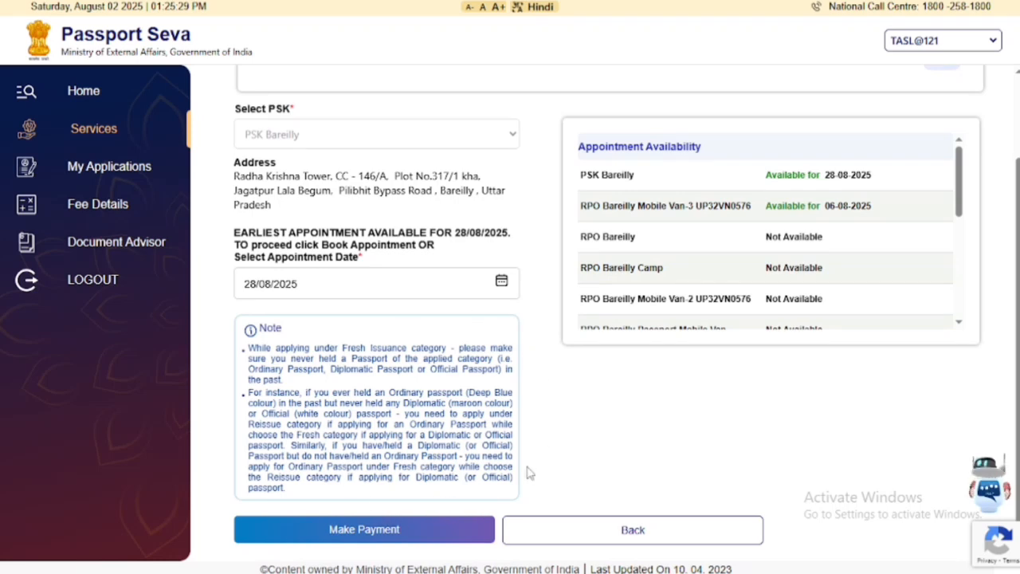
click(415, 540)
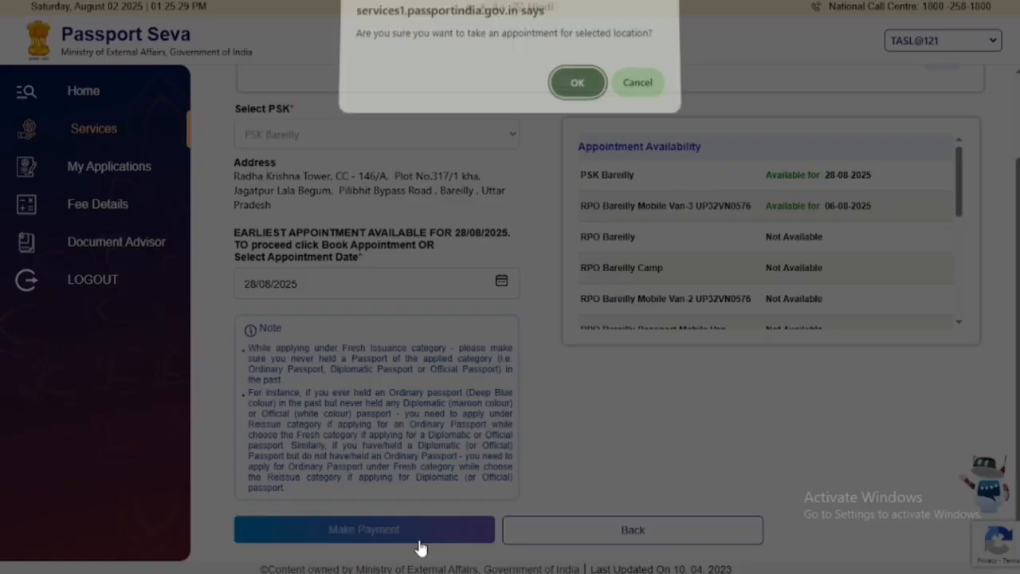
click(574, 93)
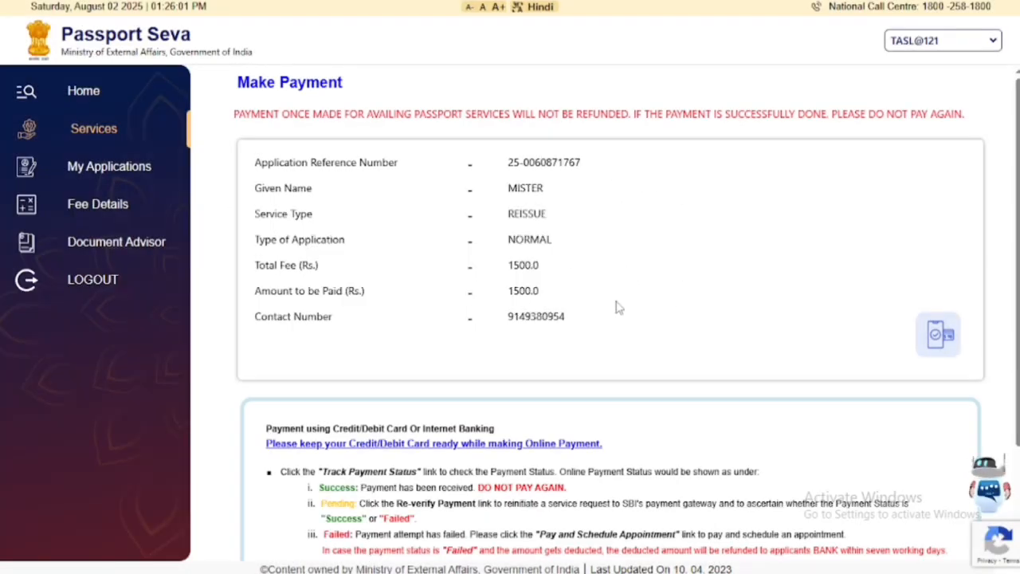
Start the online payment of the Rs. 1500.0 passport fee.
scroll(606, 227, down, 1)
scroll(606, 227, down, 3)
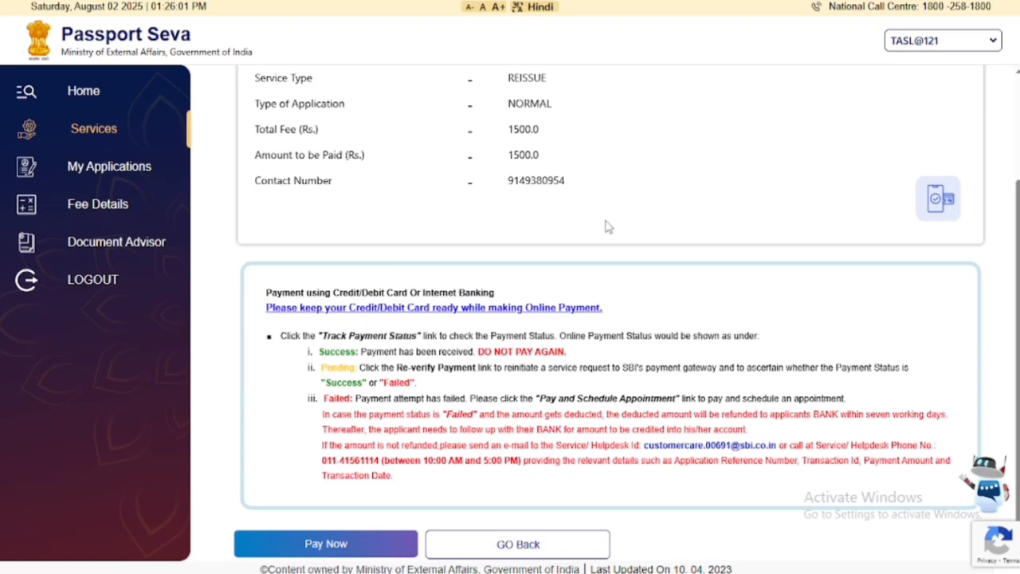
scroll(605, 227, up, 3)
scroll(605, 228, down, 3)
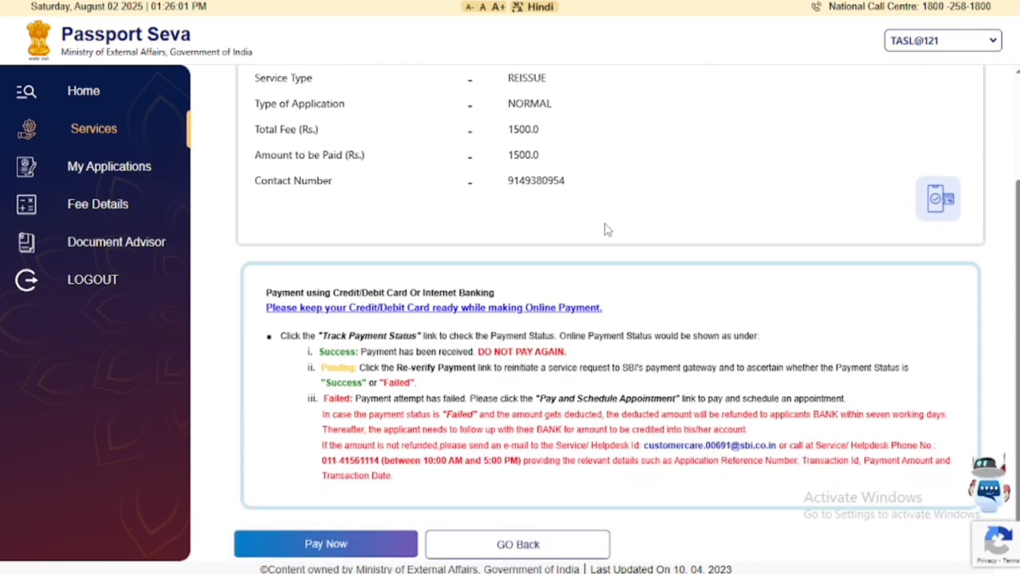
click(338, 547)
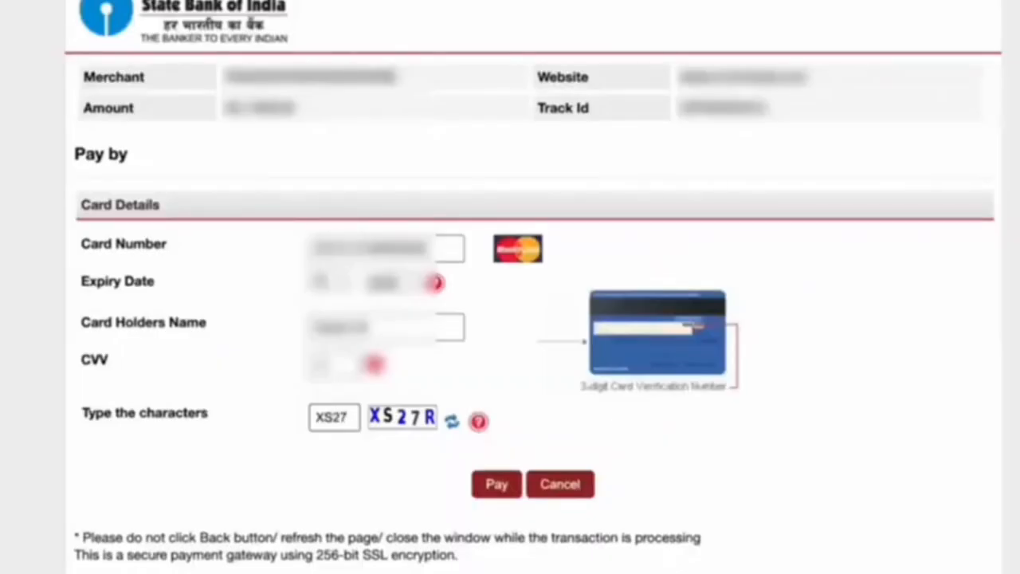
Complete the XS27R verification code and submit the card payment.
text(R)
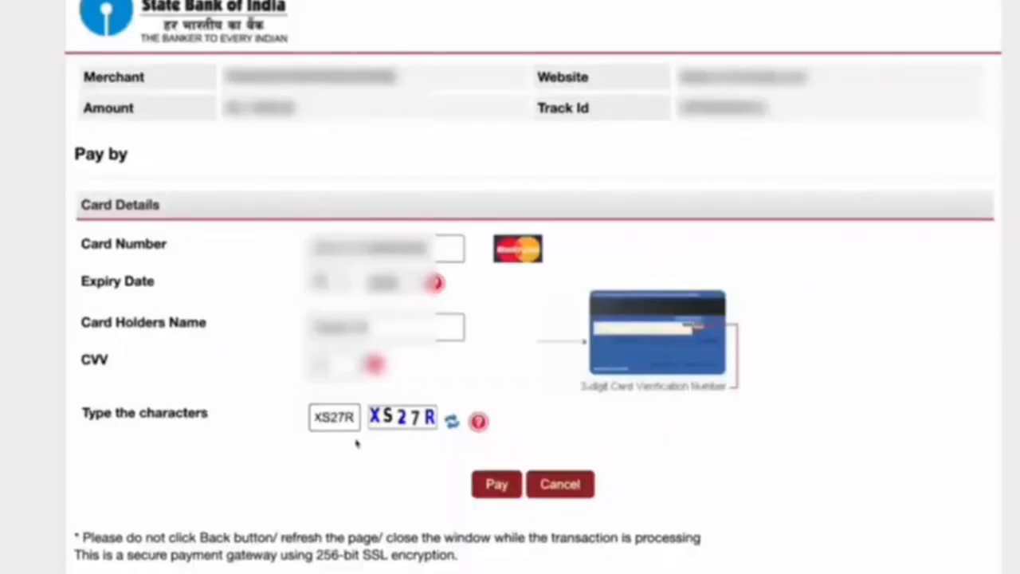
click(497, 488)
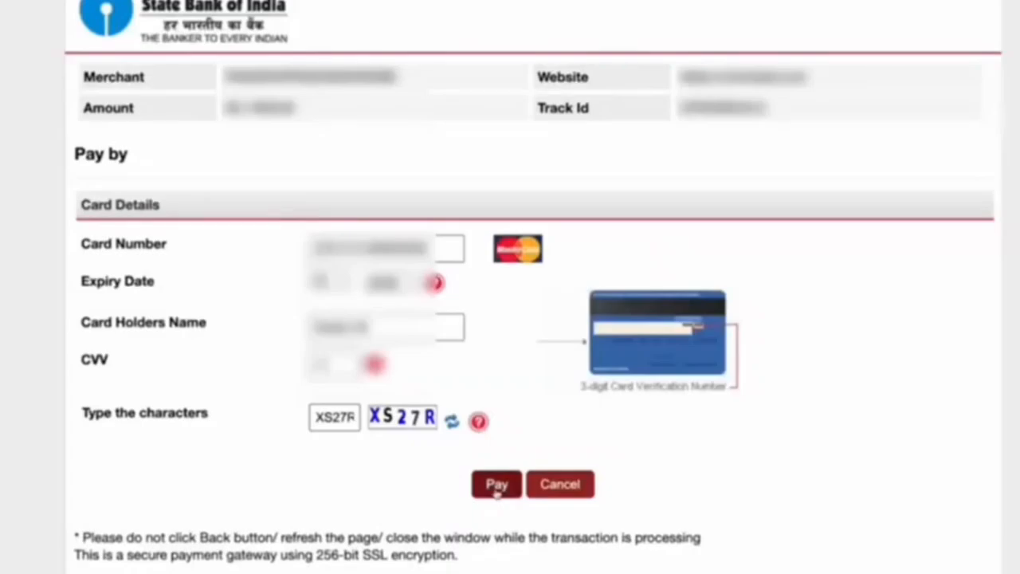